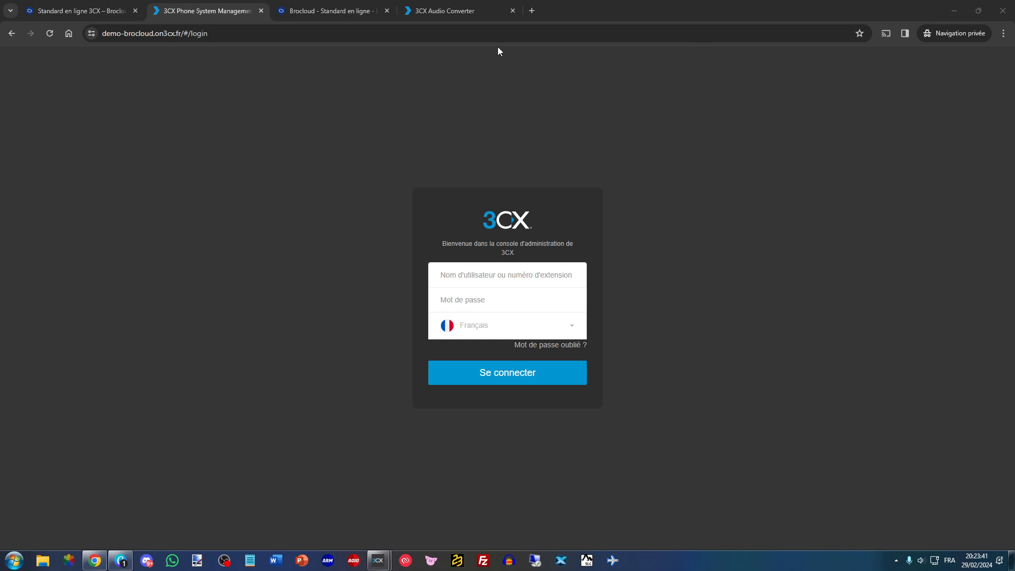
- Replace the login path in the demo-brocloud.on3cx.fr address with webclient
double_click(185, 33)
drag(193, 35, 244, 38)
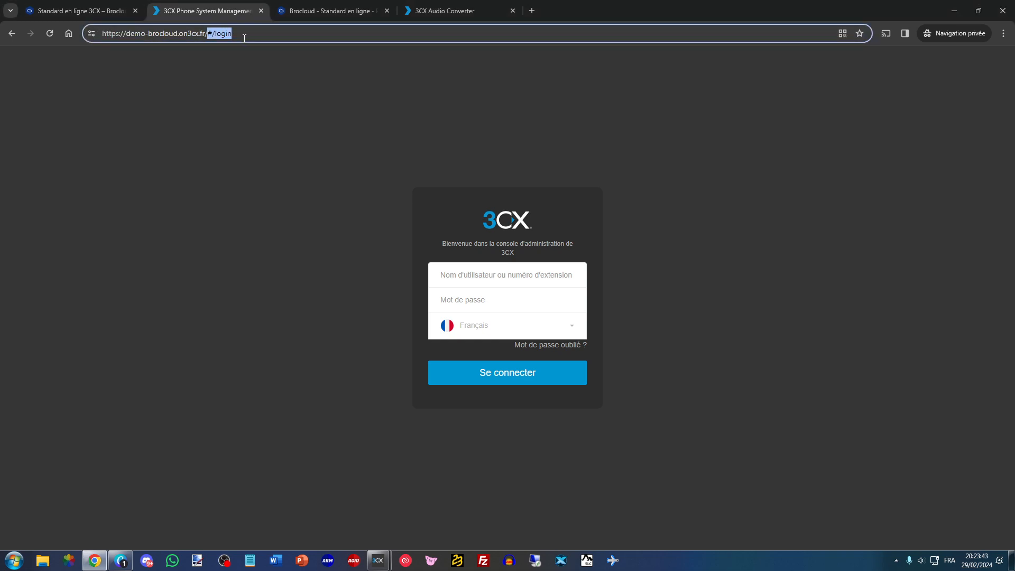
key(BackSpace)
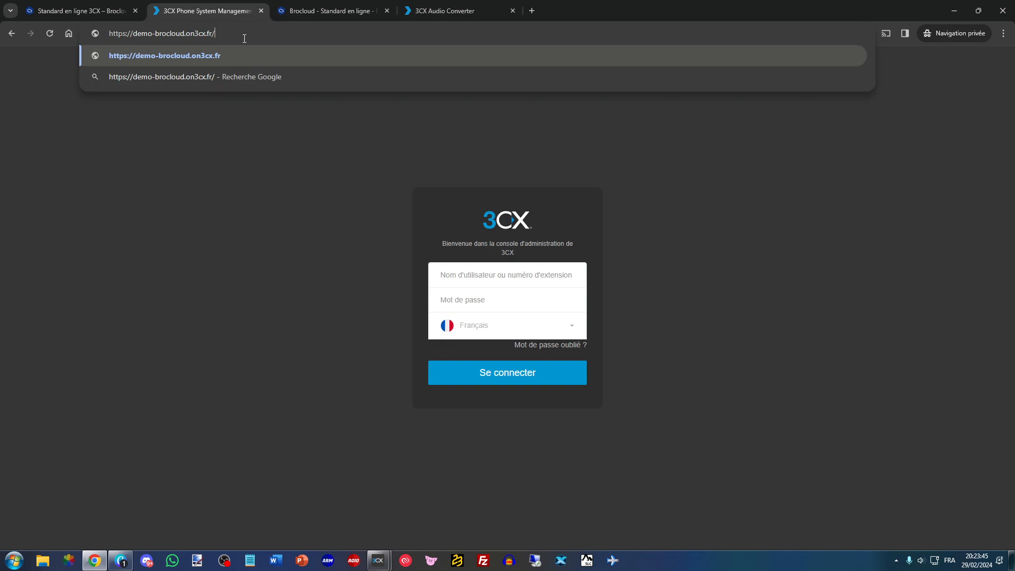
text(webclient)
double_click(218, 34)
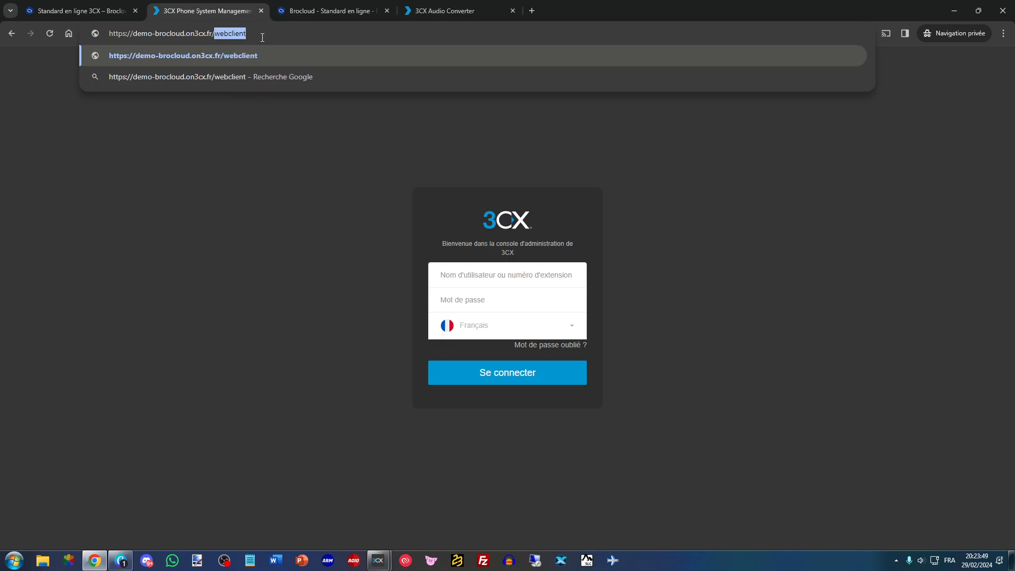
click(273, 151)
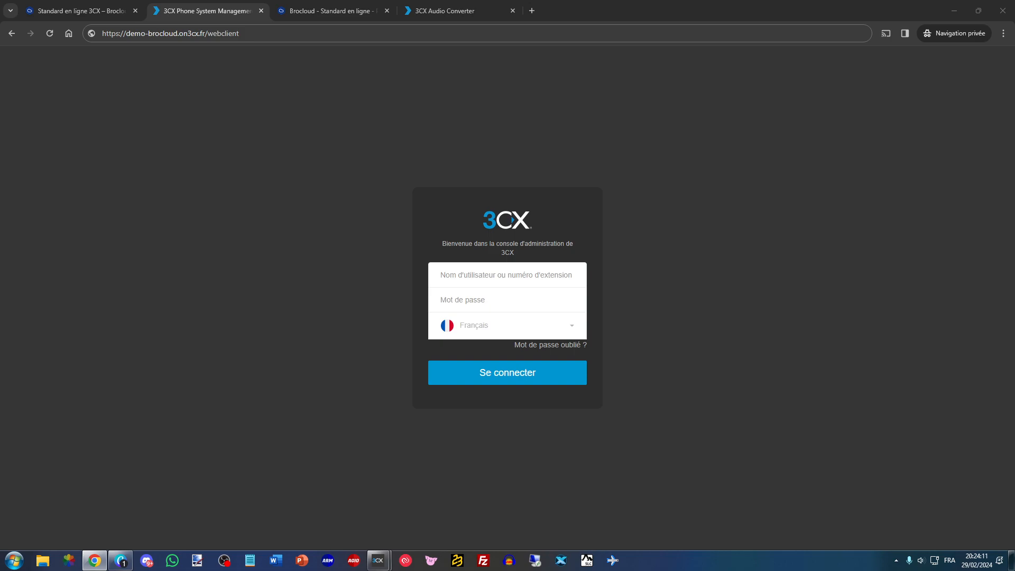
- Remove the webclient path from the address and load the administration console's login page
drag(208, 33, 280, 43)
key(BackSpace)
key(Return)
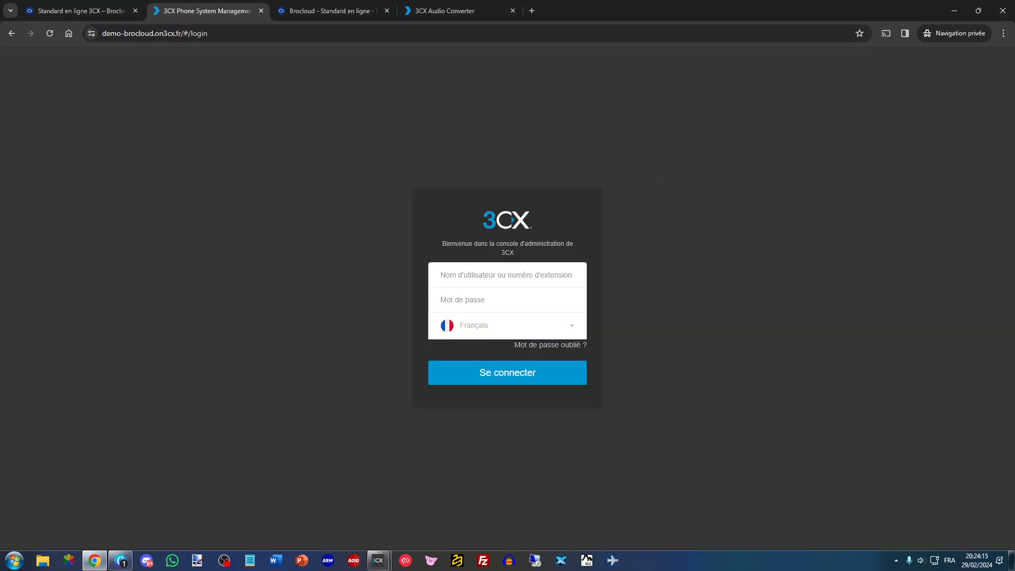
- Sign in to the 3CX administration console with the account e-mail and password
click(550, 276)
key(ctrl+v)
click(520, 299)
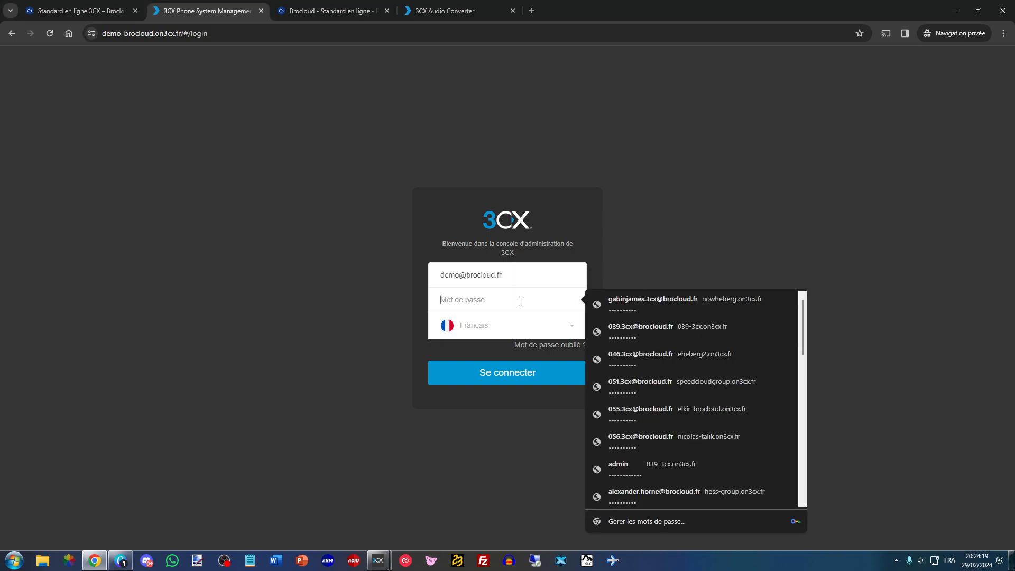
key(ctrl+v)
click(485, 371)
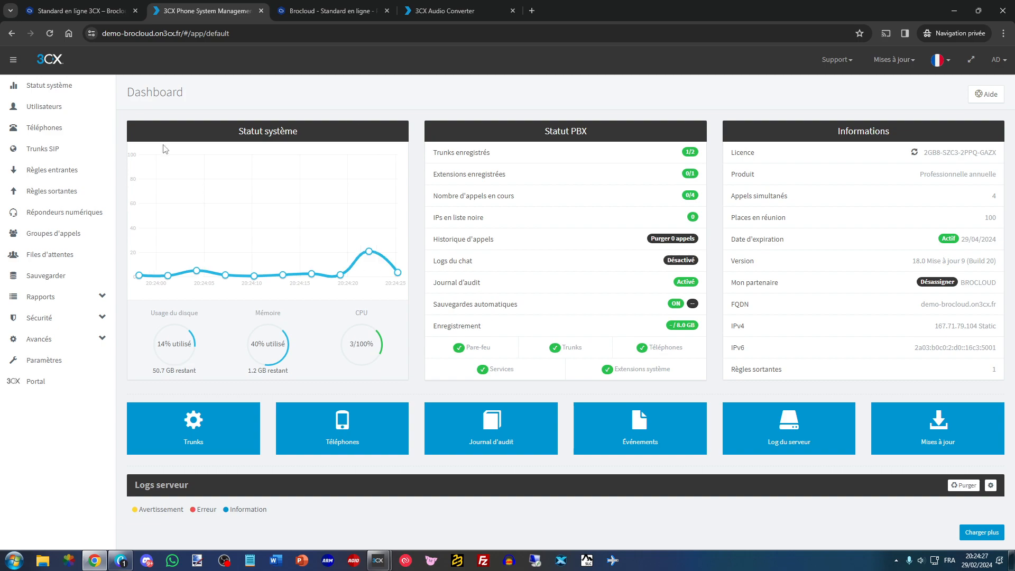
- Look through the SIP trunks, digital receptionists, users and call queues of the phone system
click(97, 148)
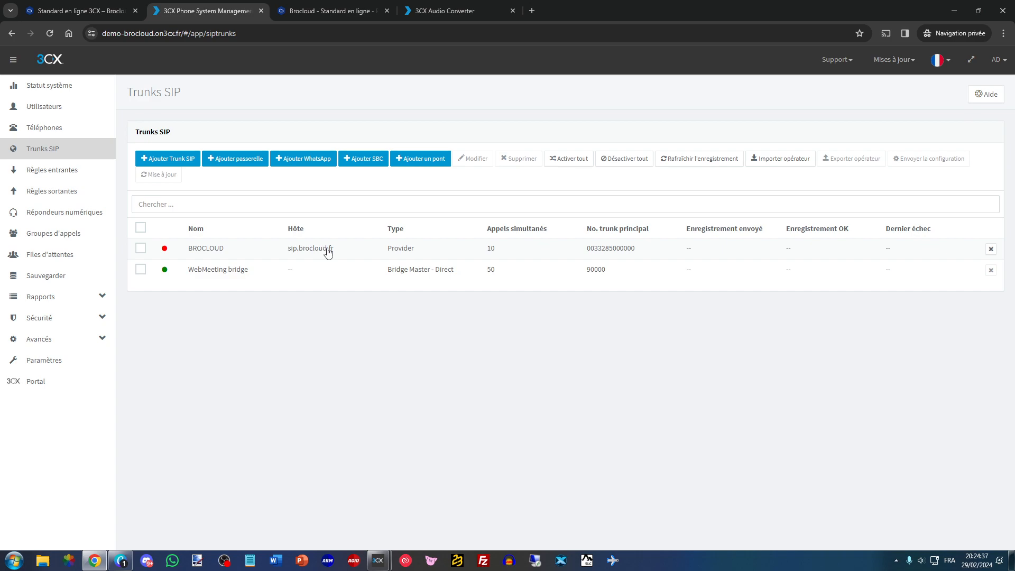
click(85, 213)
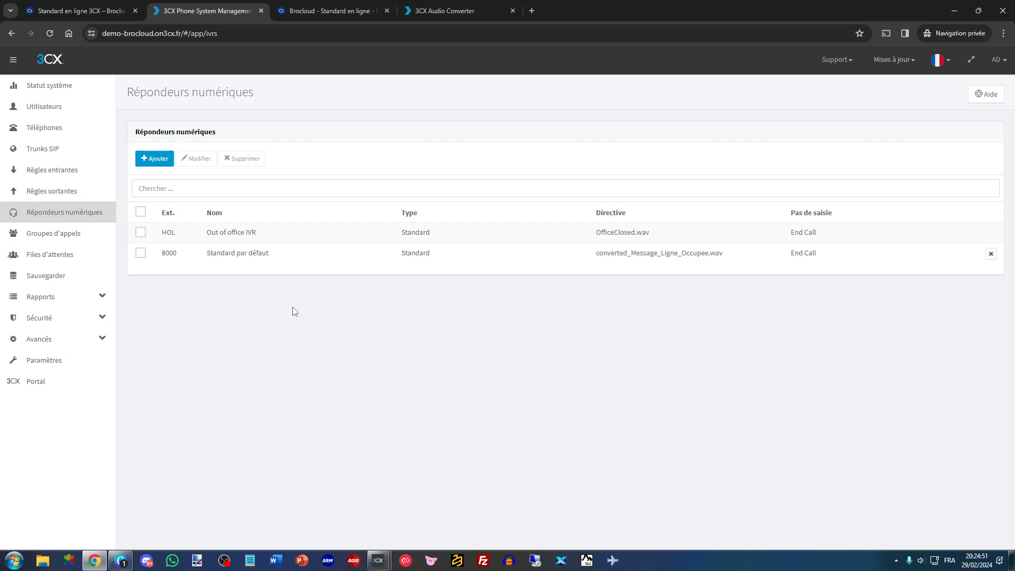
click(79, 110)
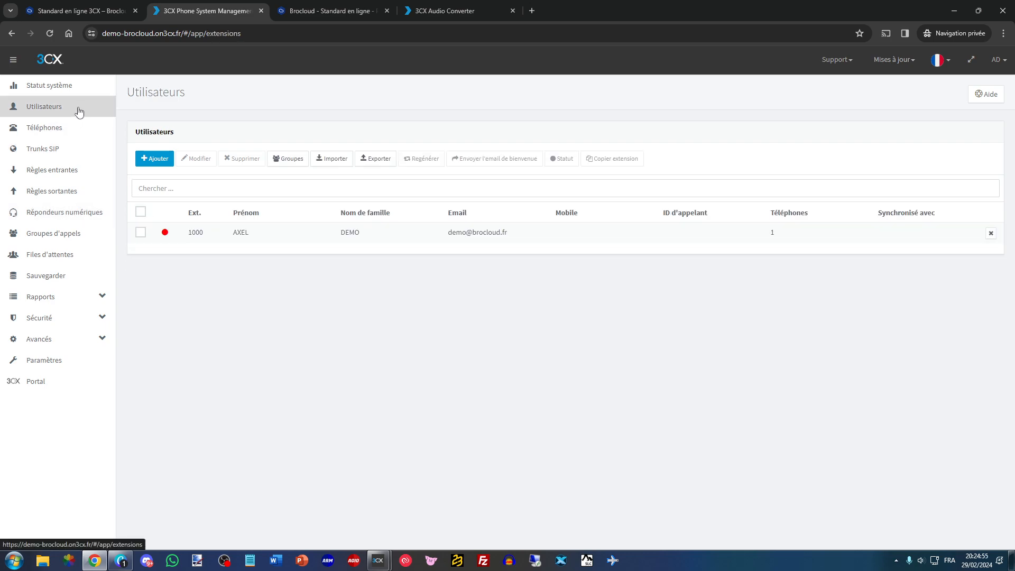
click(54, 256)
click(57, 216)
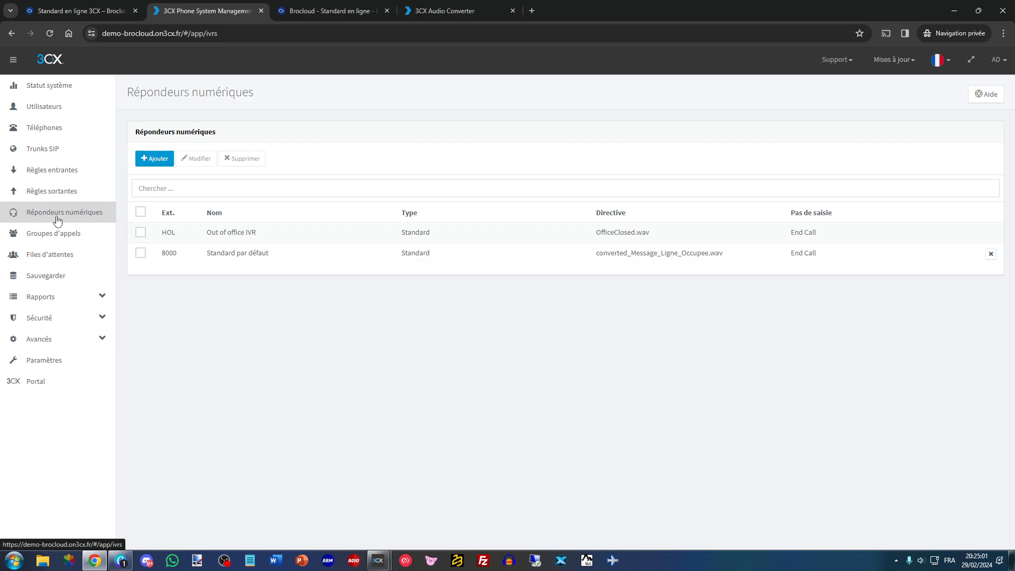
- Create a user on extension 1001 with the person's first name, last name and e-mail address
click(51, 107)
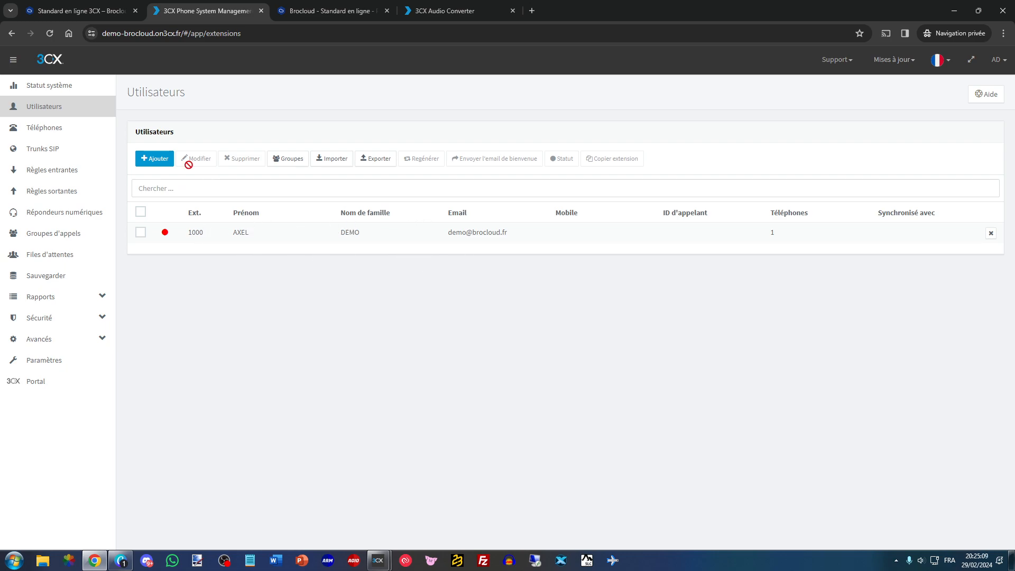
click(167, 164)
click(241, 242)
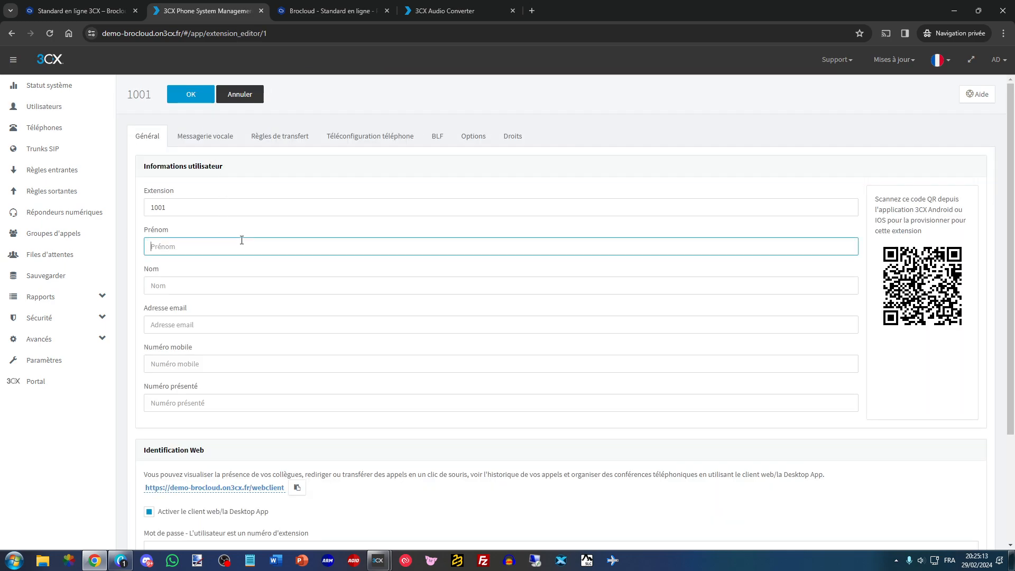
key(Tab)
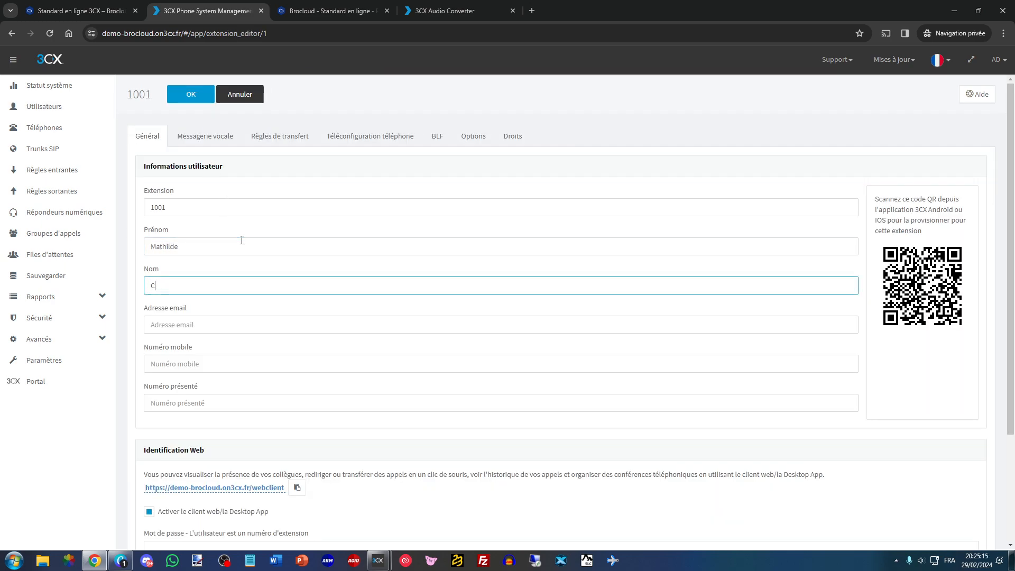
click(198, 104)
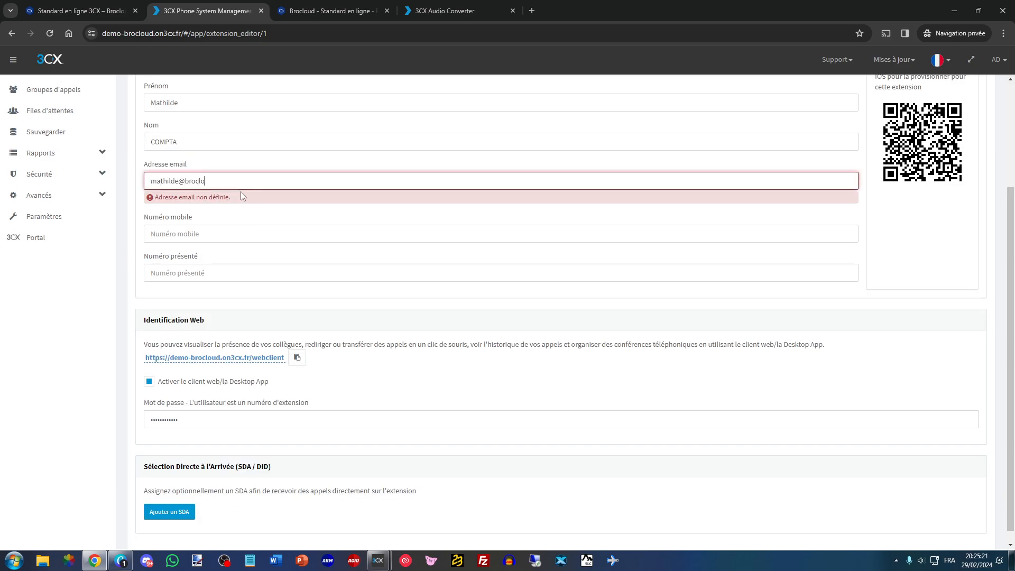
key(Return)
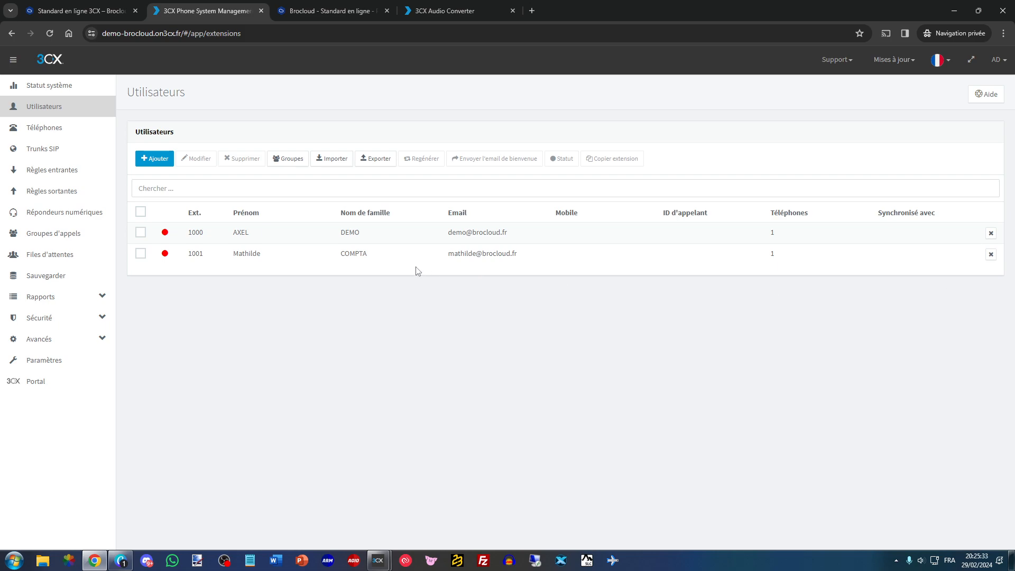
- Open extension 1001 from the user list and examine its general and voicemail settings
click(137, 256)
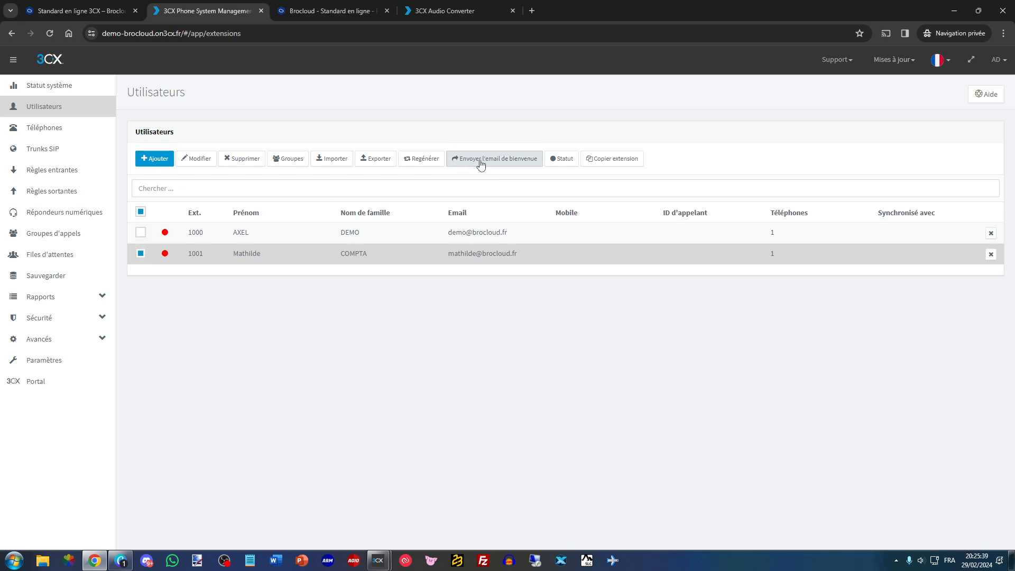
click(140, 255)
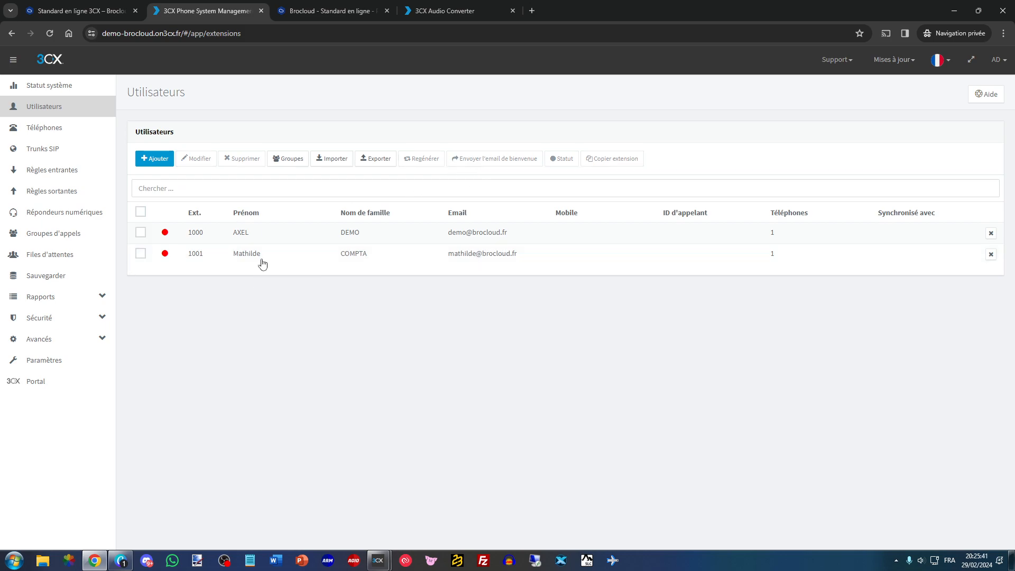
double_click(259, 258)
scroll(251, 317, down, 3)
scroll(252, 317, up, 3)
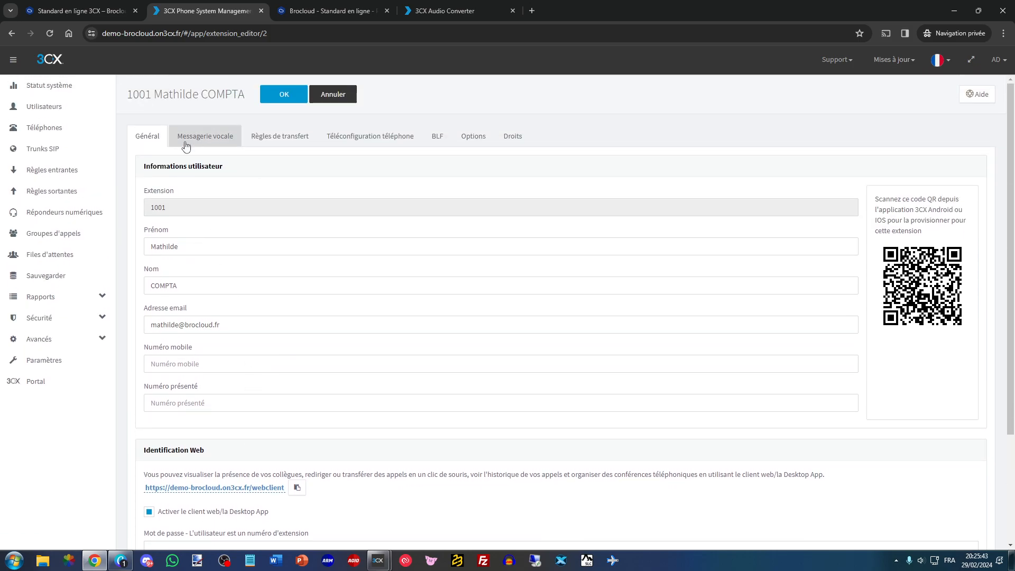
click(193, 142)
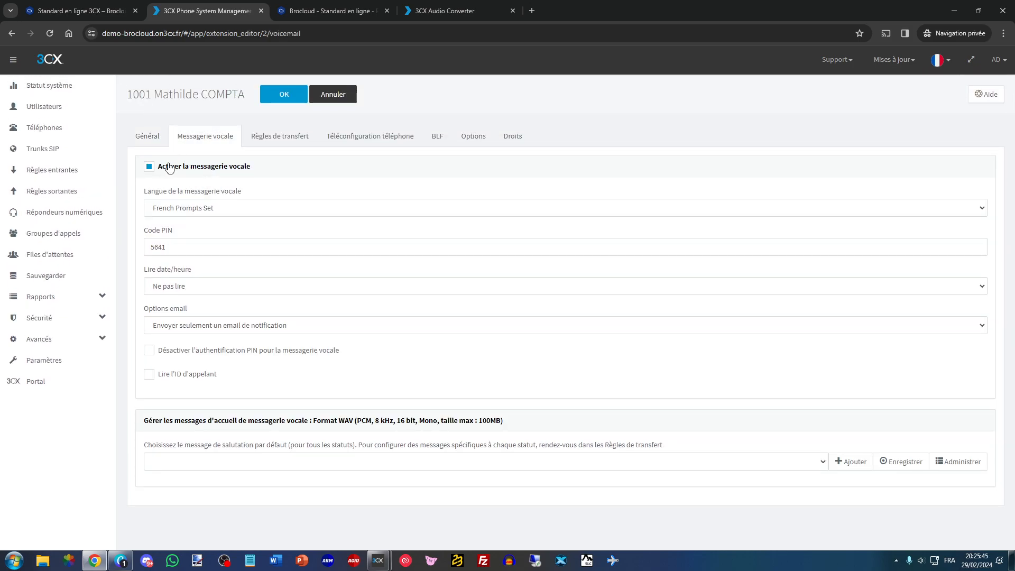
- Examine extension 1001's forwarding rules, including the no-answer timeout and the call options
click(278, 138)
double_click(296, 249)
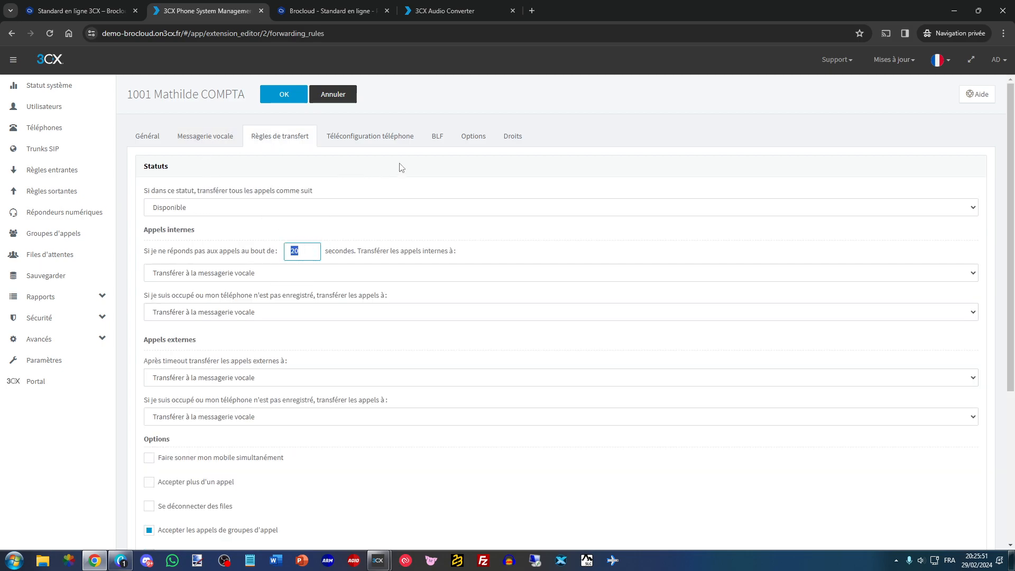
scroll(301, 241, down, 2)
click(176, 377)
click(187, 377)
scroll(370, 264, up, 2)
- Examine extension 1001's options, group roles and rights, and leave the user's settings without saving
click(470, 137)
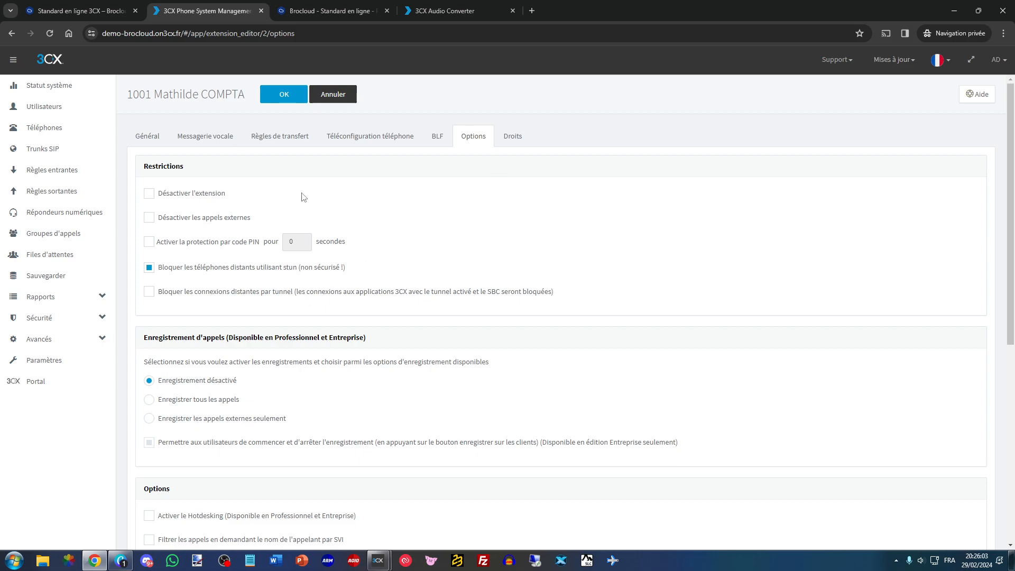
click(147, 136)
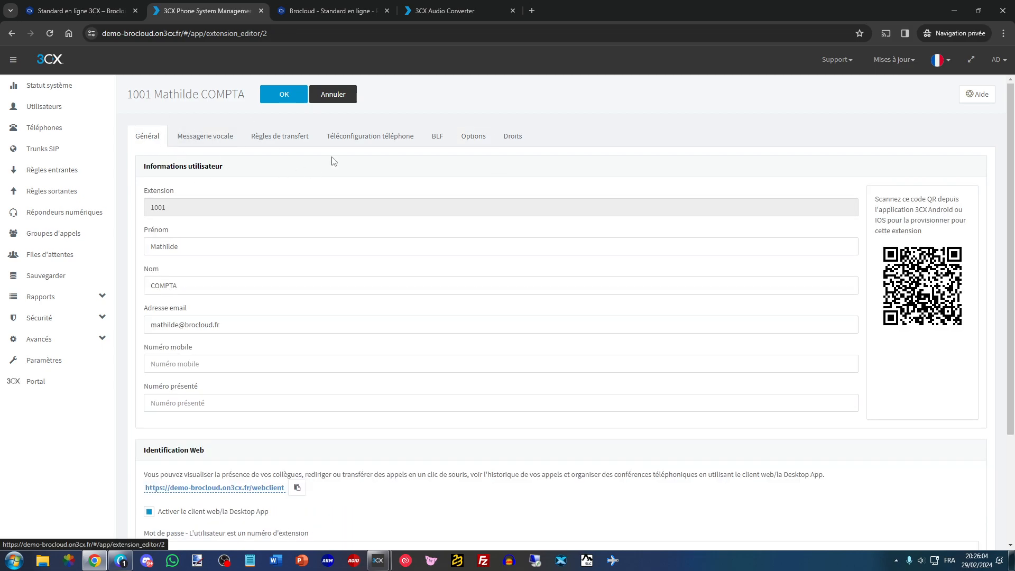
click(511, 136)
click(184, 226)
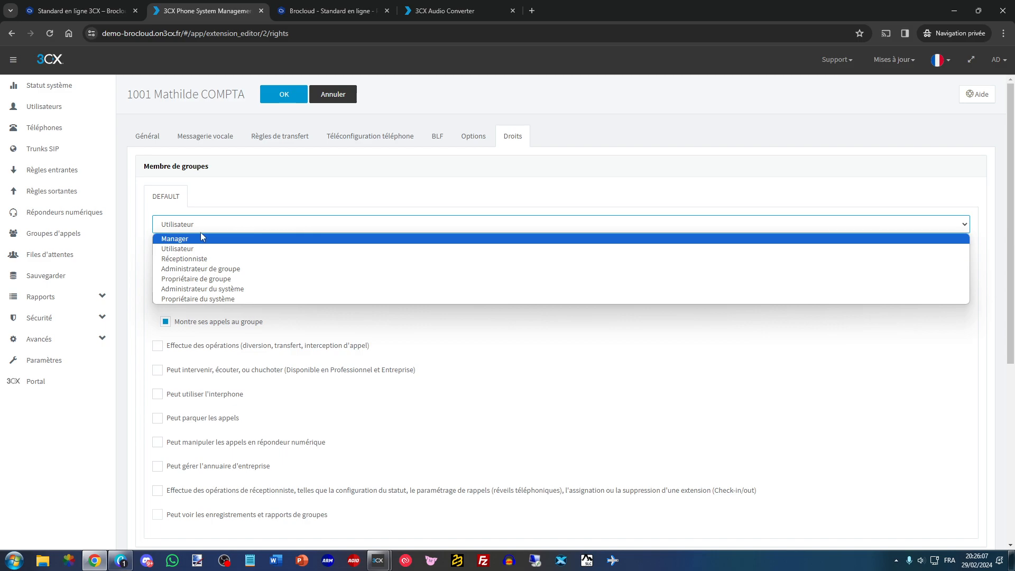
click(203, 231)
scroll(206, 232, down, 1)
scroll(201, 264, down, 1)
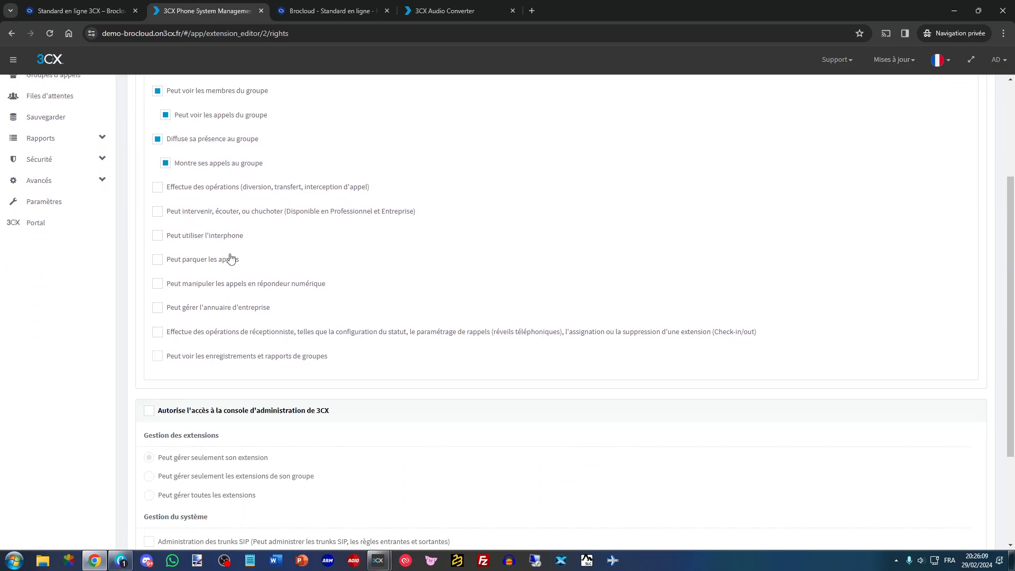
scroll(227, 285, up, 2)
click(332, 97)
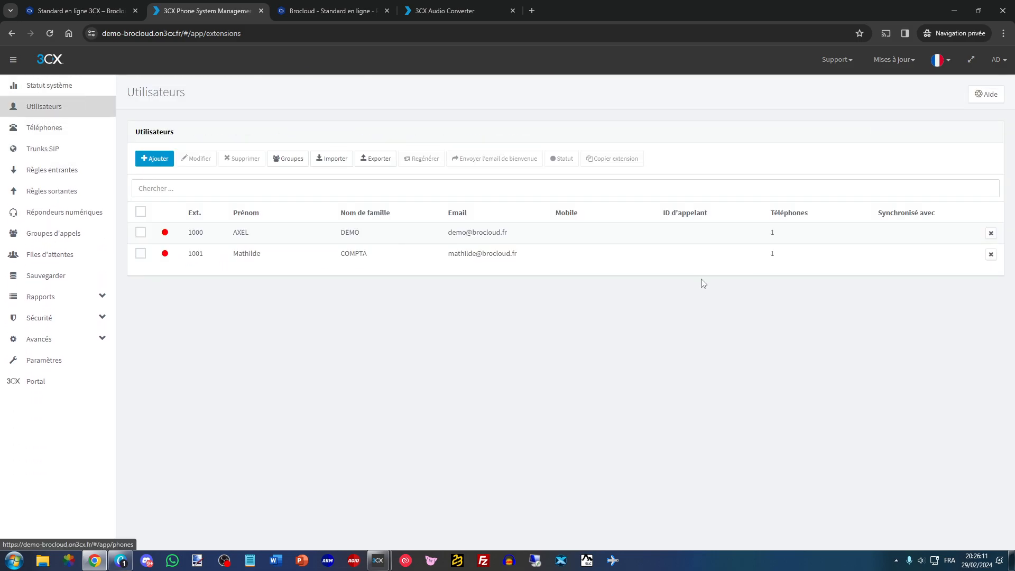
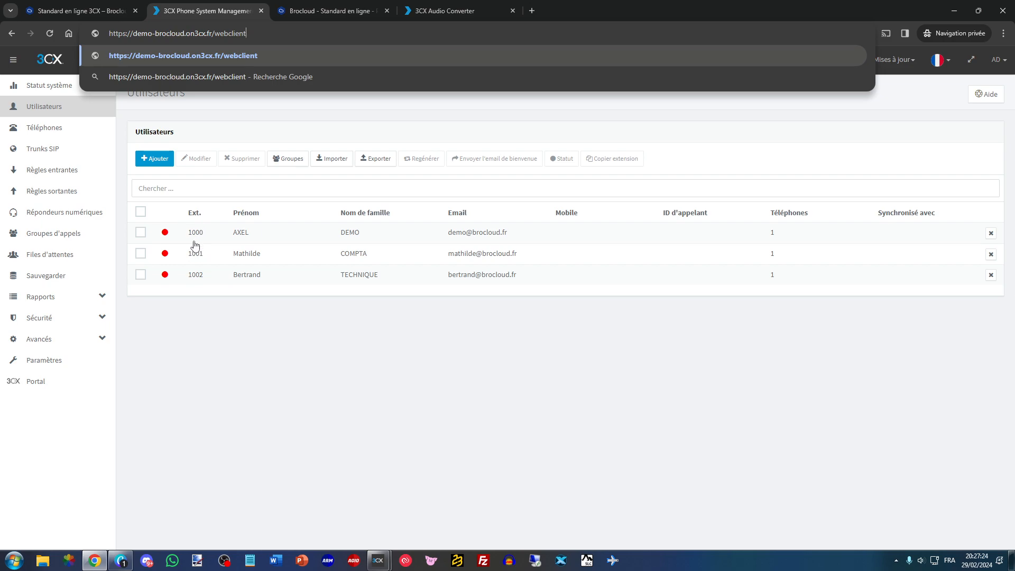
- Examine the example call scenario in the Brocloud brochure alongside the 3CX user list
click(197, 318)
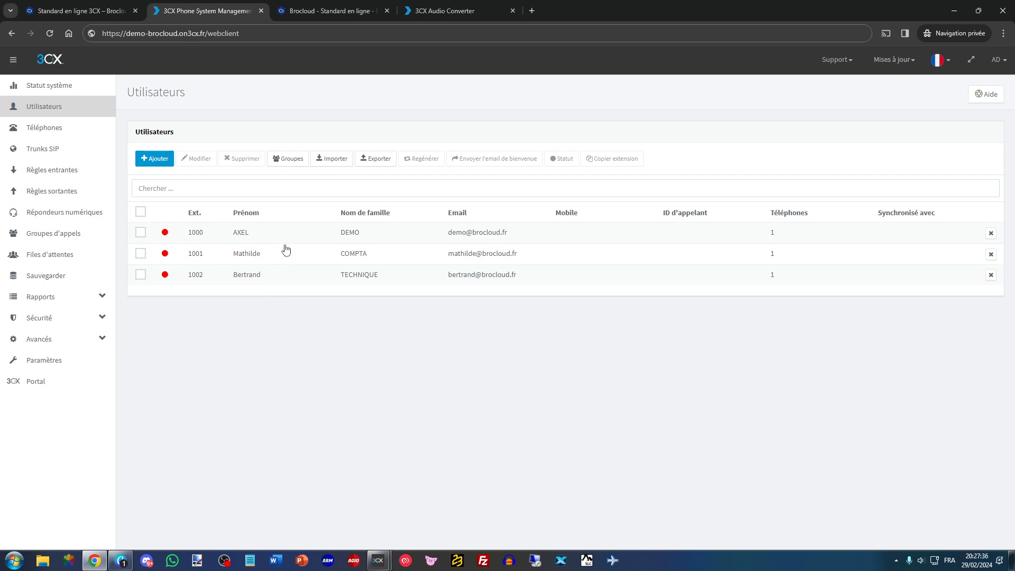
click(318, 11)
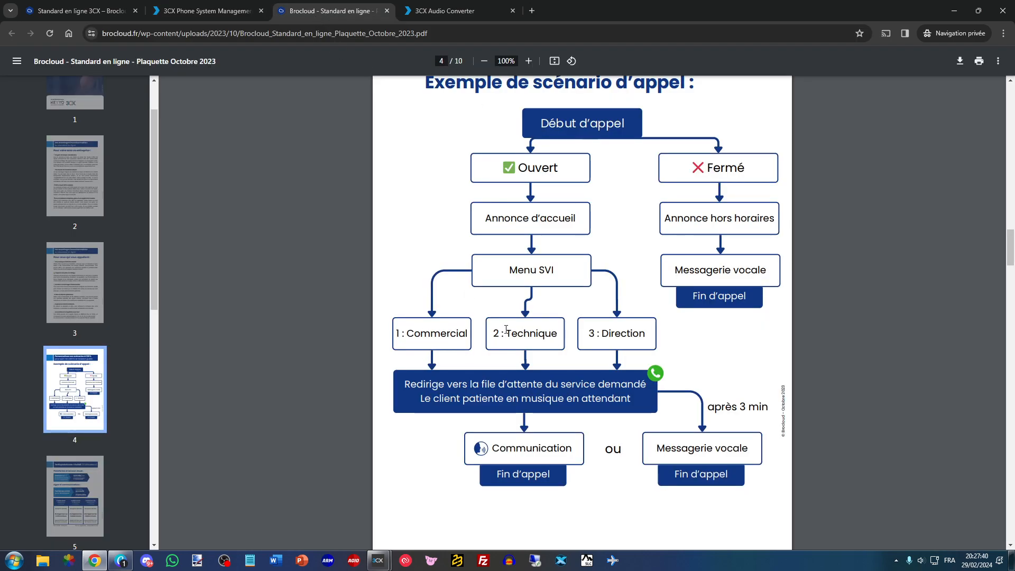
click(233, 9)
click(304, 6)
click(227, 5)
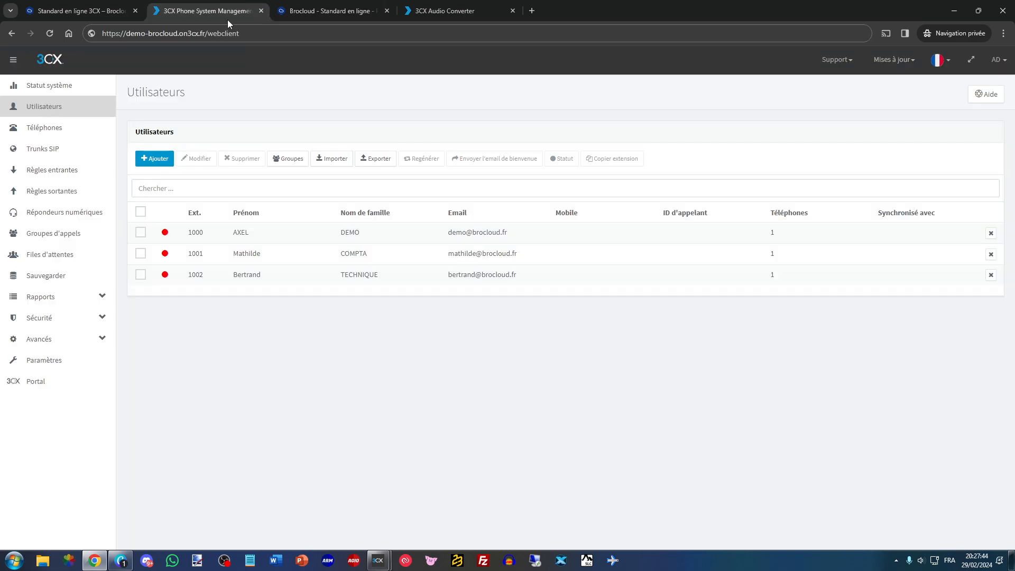
click(317, 11)
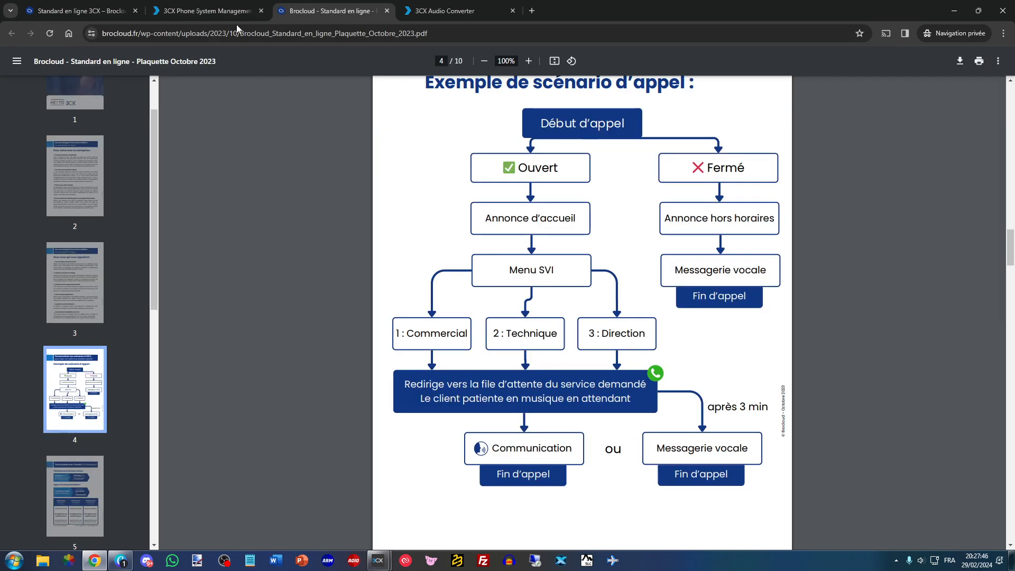
click(206, 10)
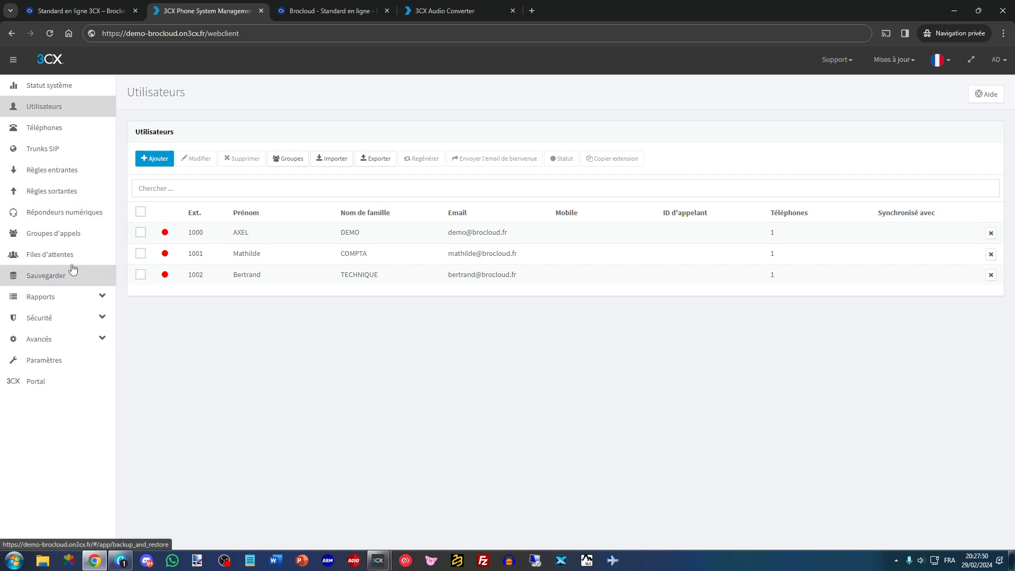
- Add a new call queue on extension 8001 and name it Commercial, matching the first menu choice in the call scenario
click(59, 255)
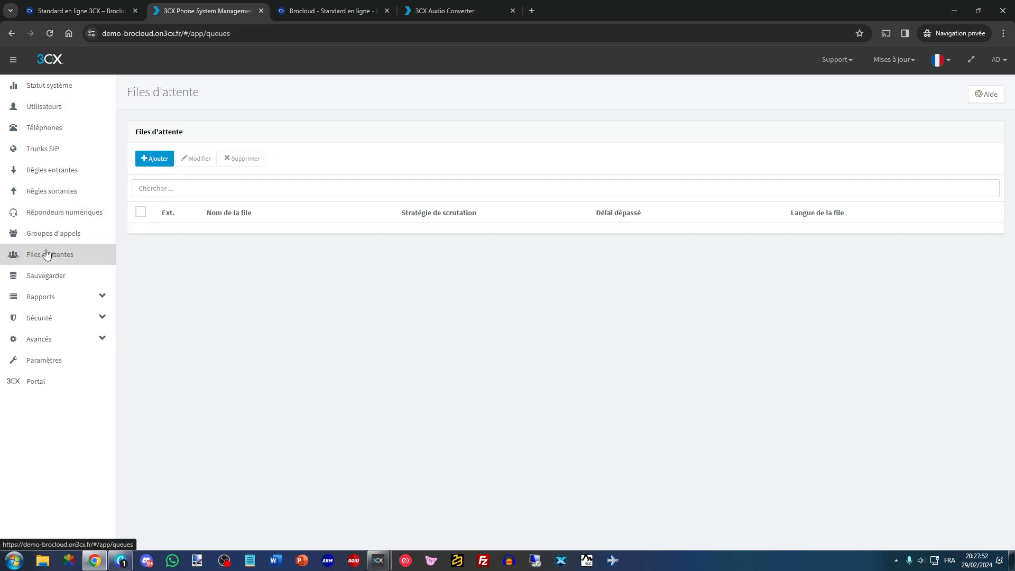
click(152, 159)
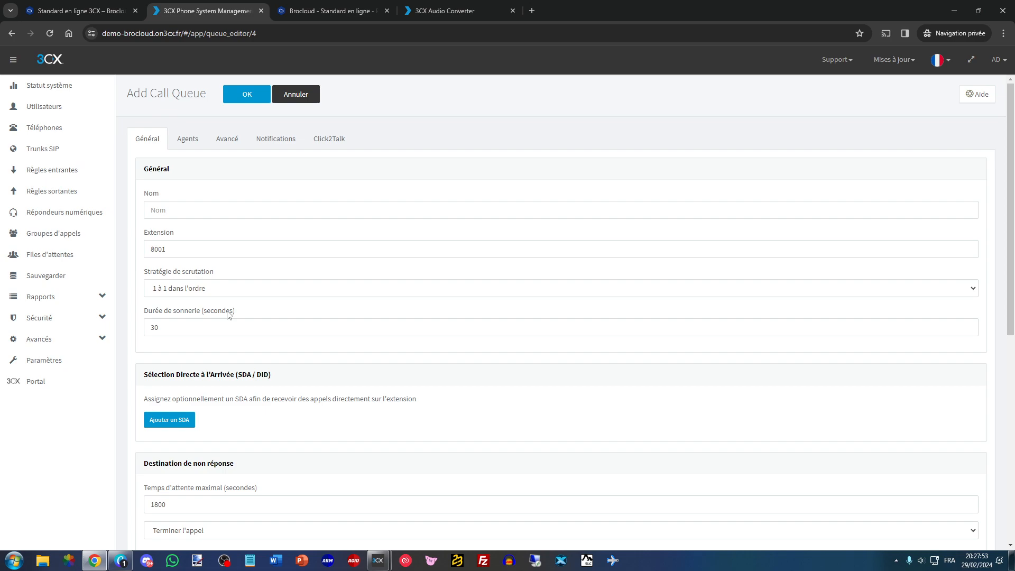
click(183, 212)
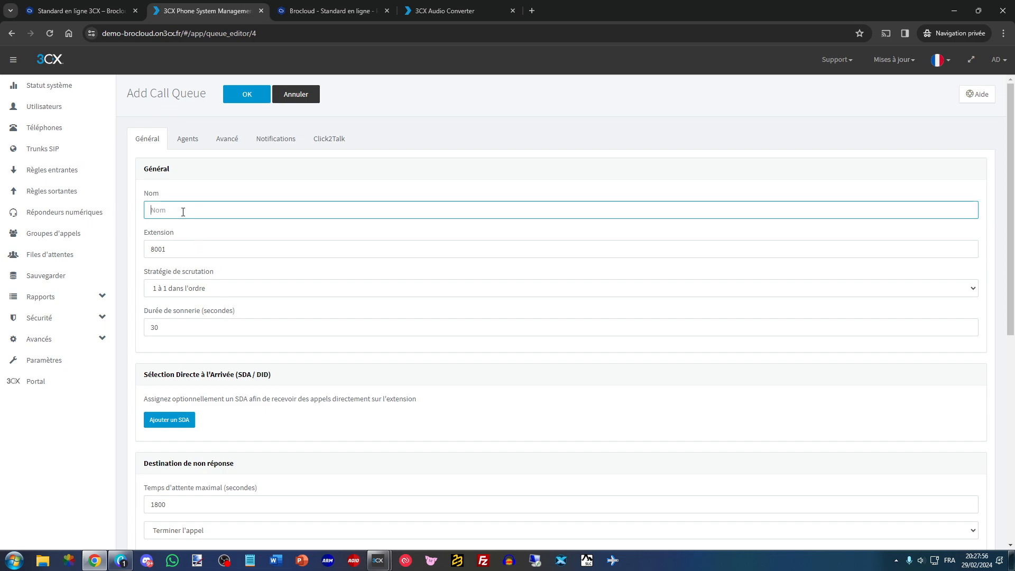
click(323, 10)
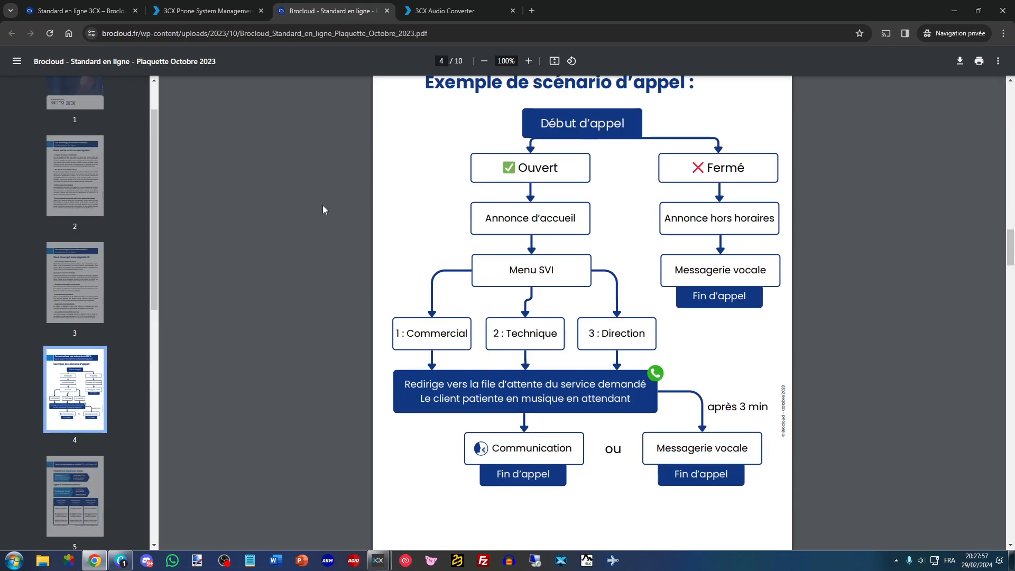
click(219, 8)
text(Commerci)
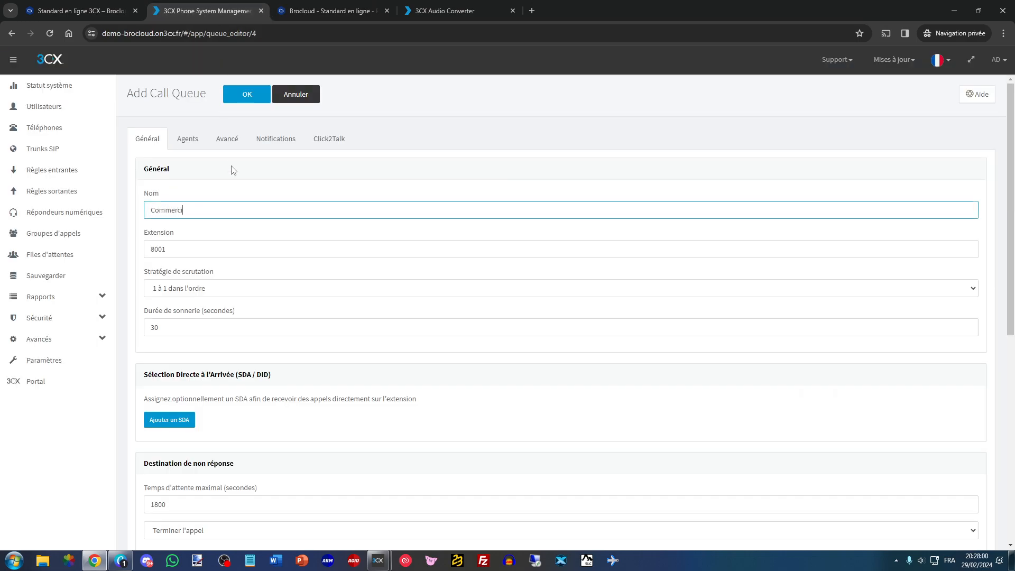
scroll(233, 169, down, 1)
key(Tab)
click(181, 183)
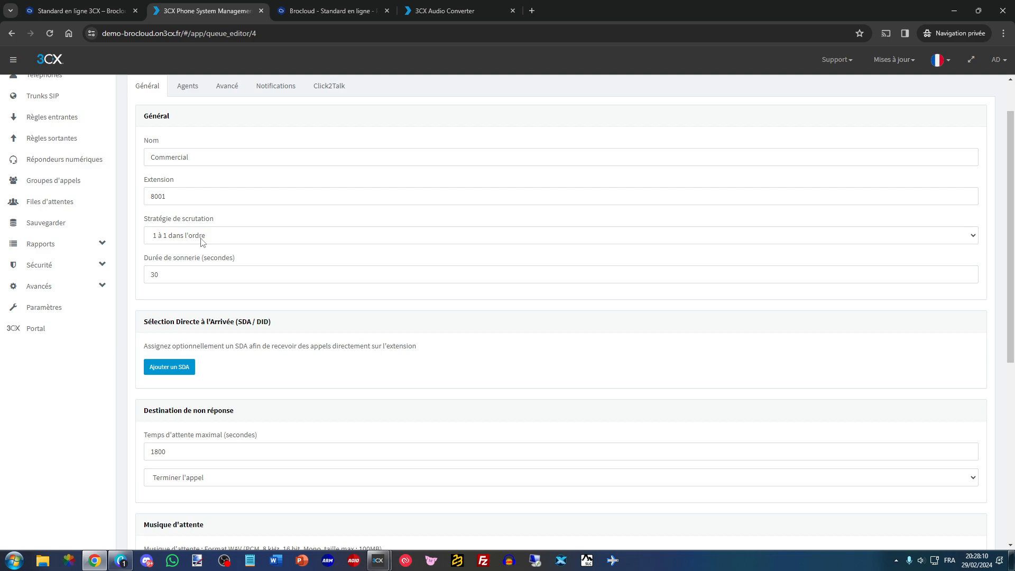
- Set the Commercial queue's polling strategy to "Sonne tous" and review its ring duration
click(201, 239)
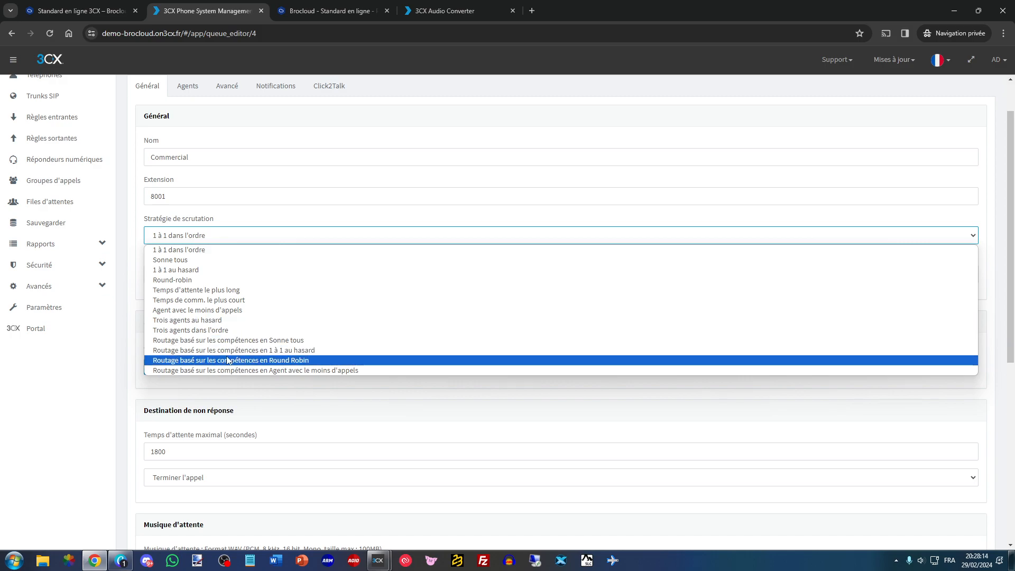
click(186, 261)
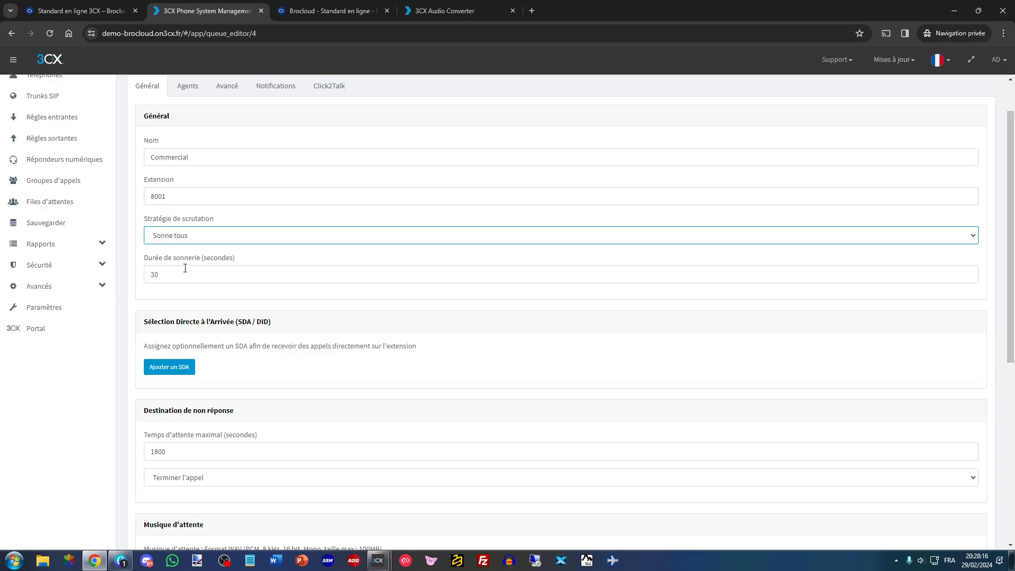
scroll(193, 281, down, 1)
key(Tab)
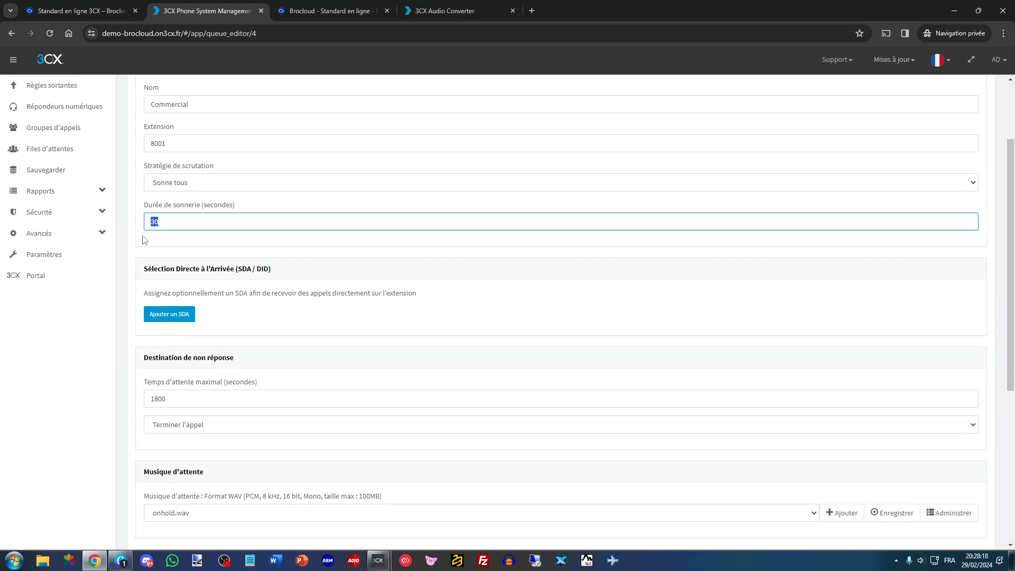
click(181, 214)
- Set the Commercial queue's maximum waiting time to 180 seconds in the no-answer destination settings
scroll(180, 341, down, 1)
double_click(175, 346)
scroll(164, 327, down, 2)
scroll(159, 317, up, 1)
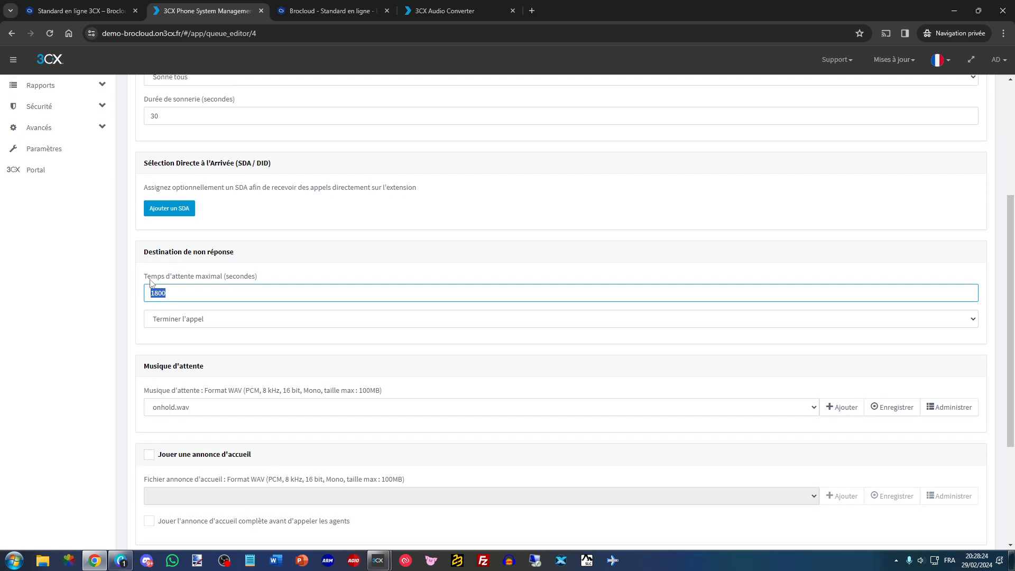
click(176, 296)
drag(151, 295, 173, 295)
click(178, 289)
double_click(164, 293)
click(175, 293)
click(206, 279)
scroll(205, 279, down, 2)
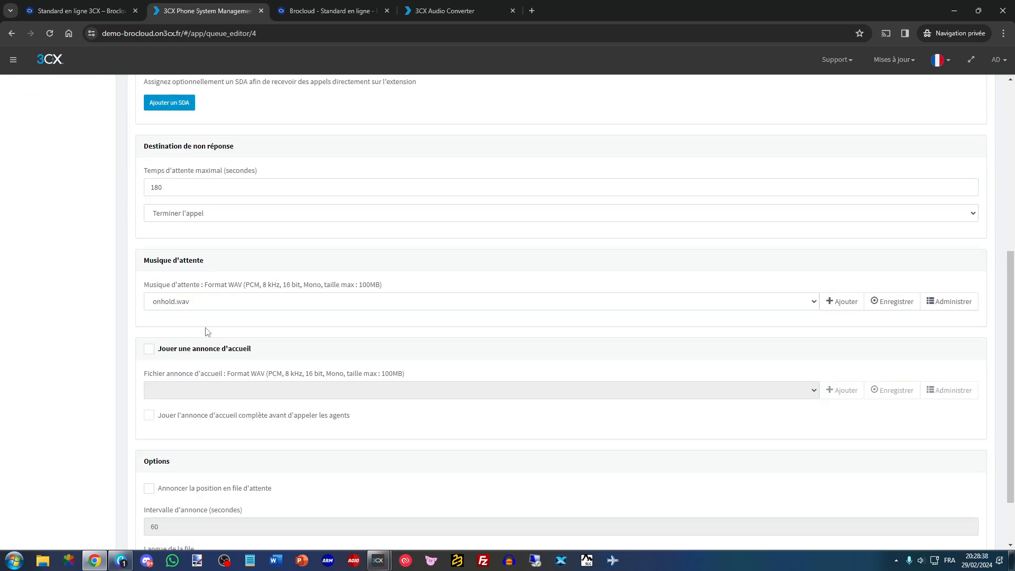
- Examine the hold music files available for the queue and the required WAV audio format
click(190, 305)
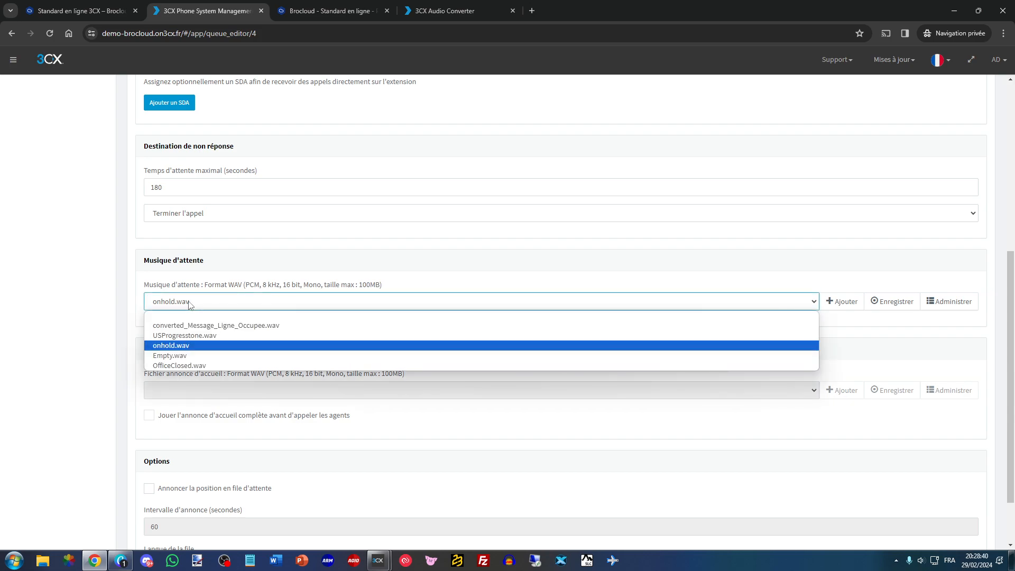
click(193, 306)
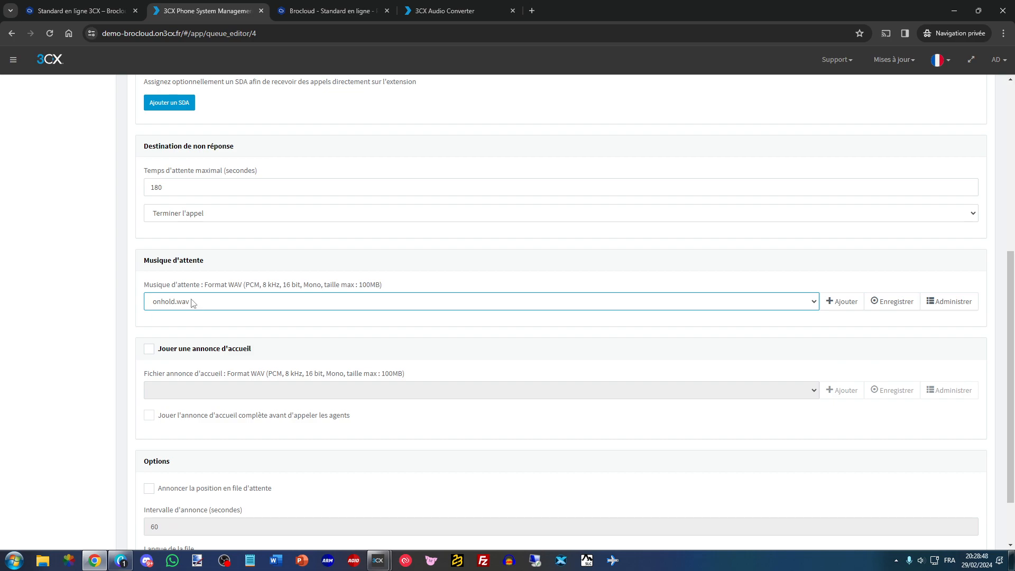
click(444, 11)
click(206, 10)
drag(245, 285, 382, 286)
click(350, 271)
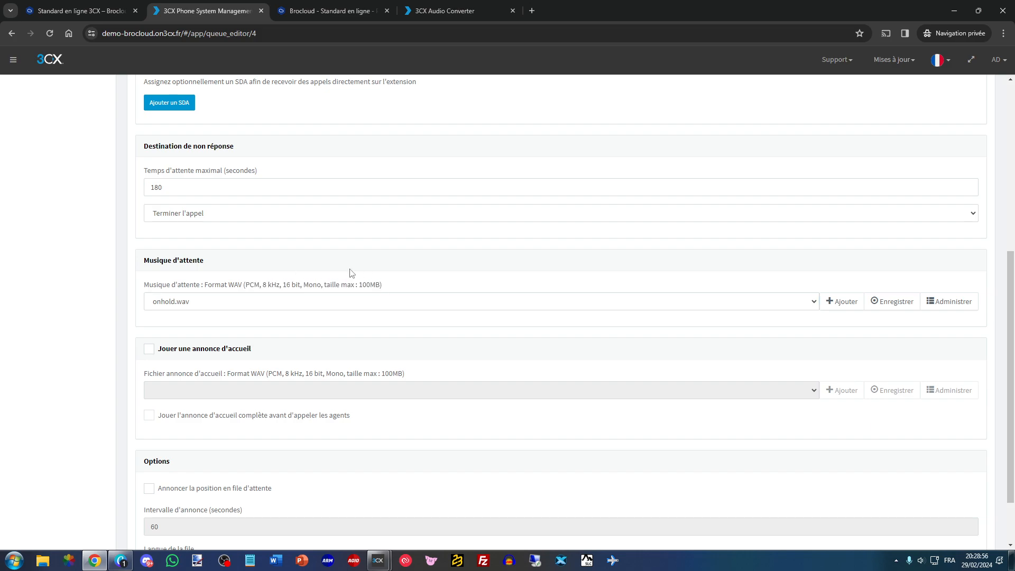
- Convert Message_Horaires.mp3 to the 3CX audio format with the 3CX Audio Converter, and return to the queue settings
click(461, 10)
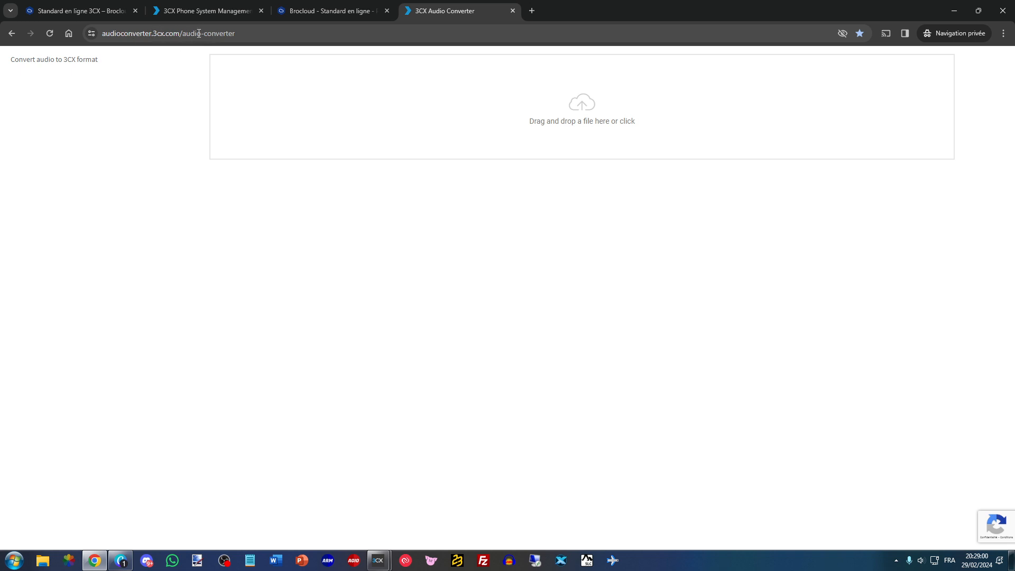
click(355, 81)
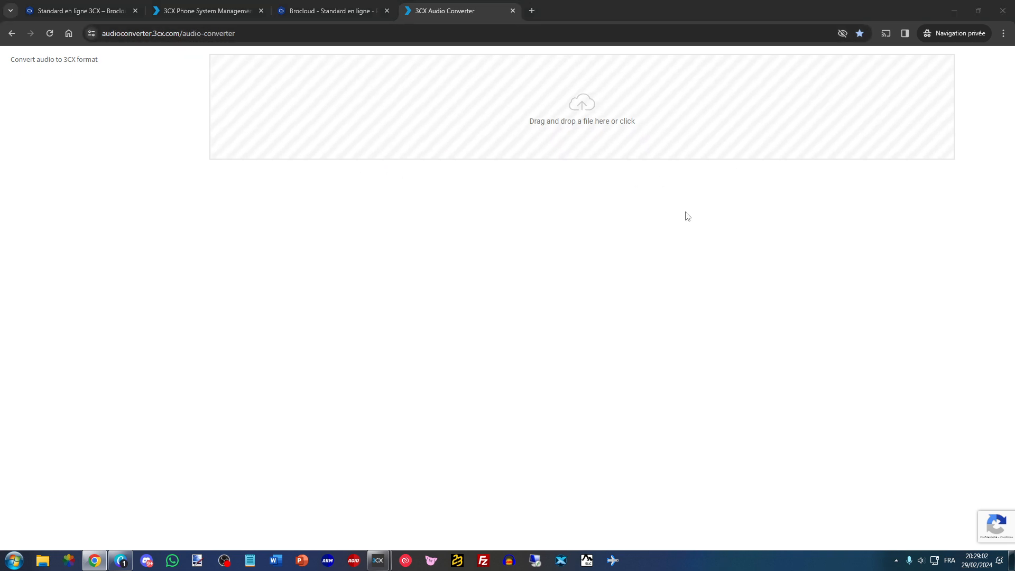
double_click(611, 193)
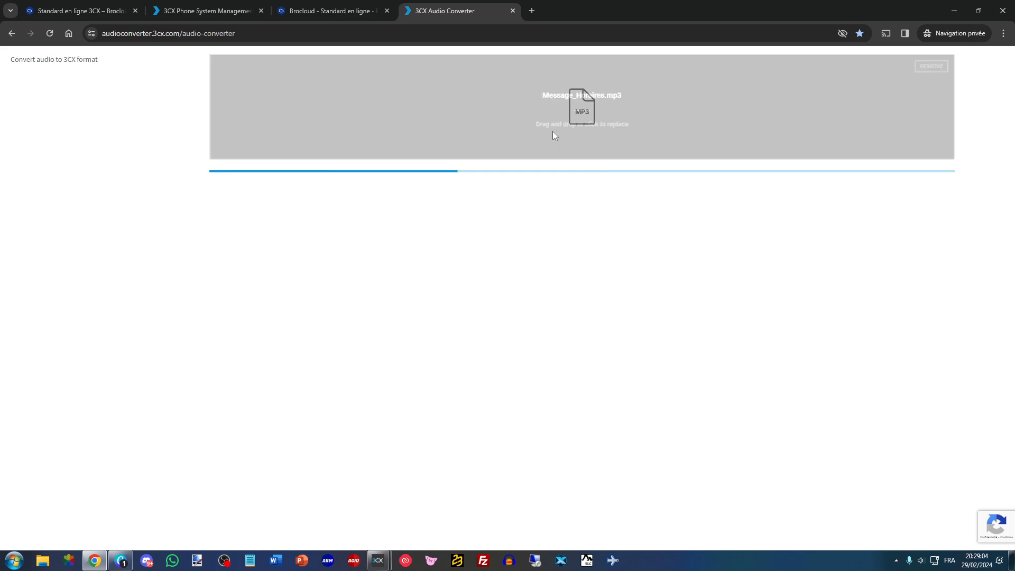
click(333, 8)
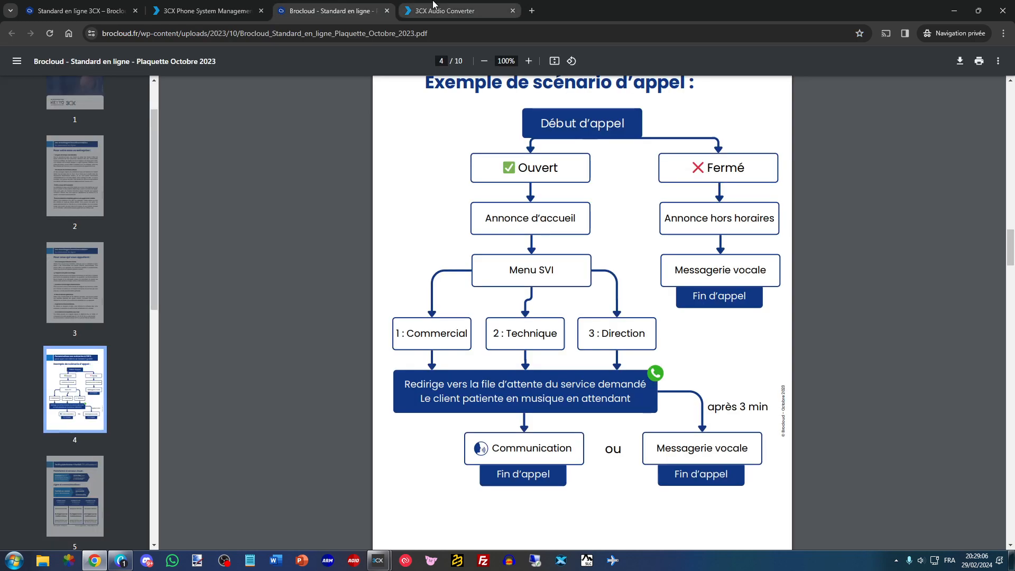
click(247, 6)
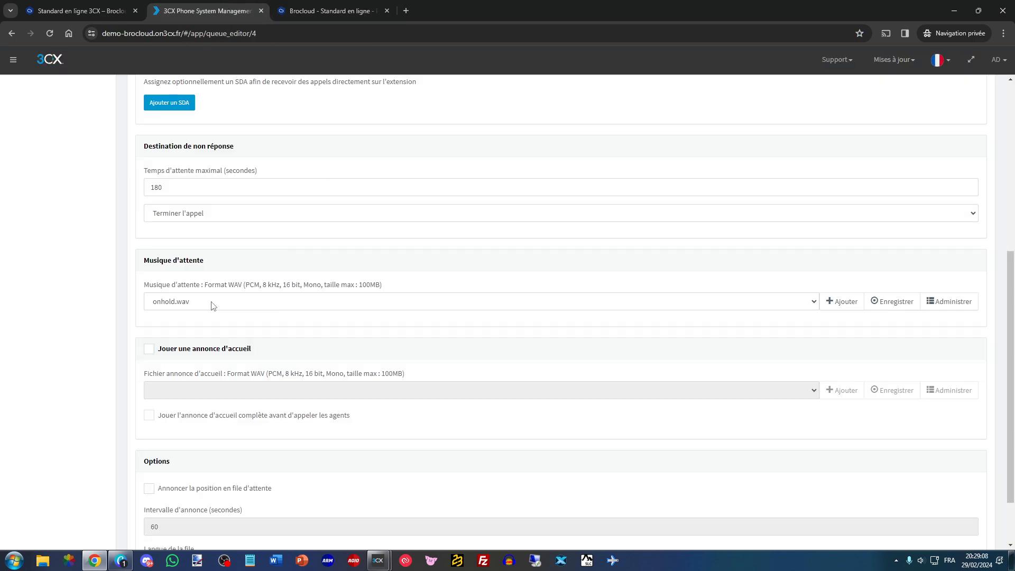
- Open the voice-over messages page on the Brocloud website and examine its audio examples and the order form's music choices
click(332, 11)
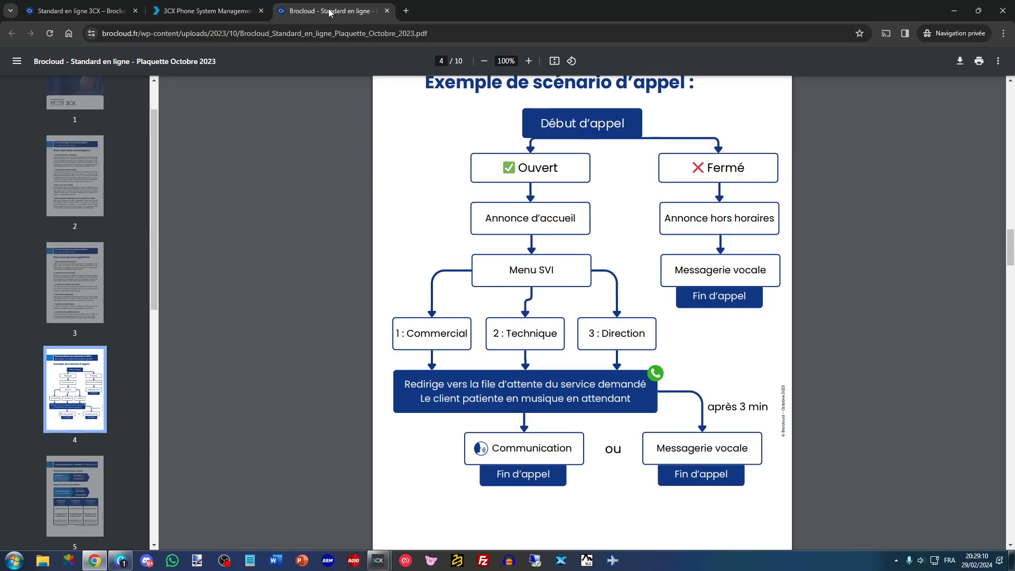
click(79, 10)
mouse_move(450, 95)
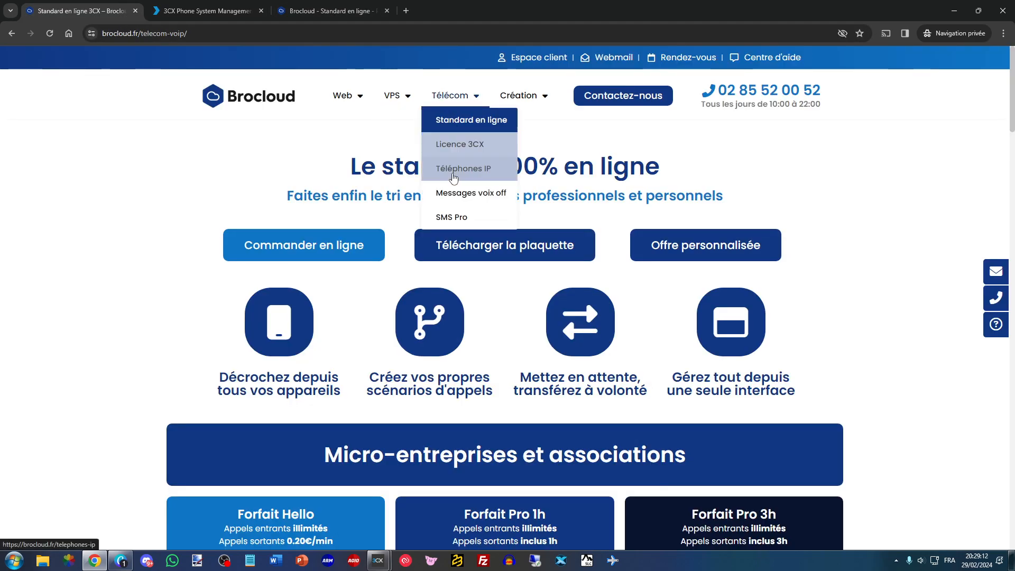
click(465, 193)
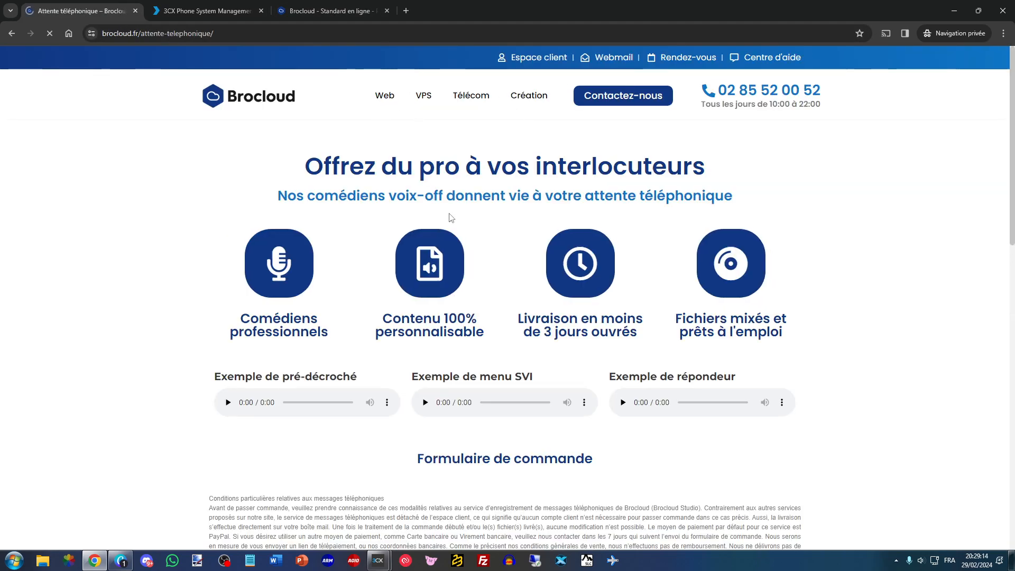
scroll(369, 270, down, 4)
scroll(402, 232, down, 3)
scroll(492, 227, up, 1)
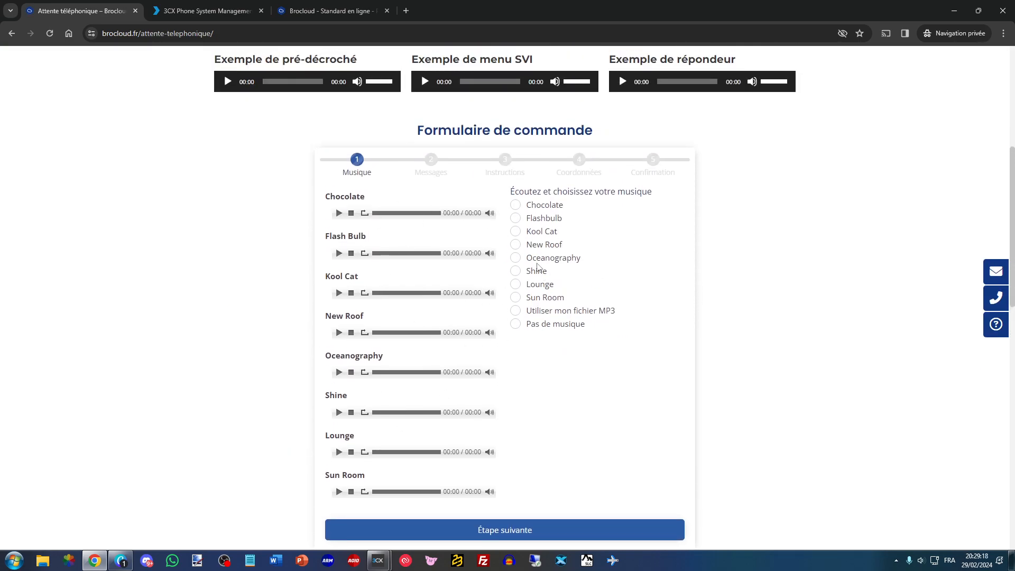
scroll(503, 303, up, 3)
scroll(503, 302, up, 3)
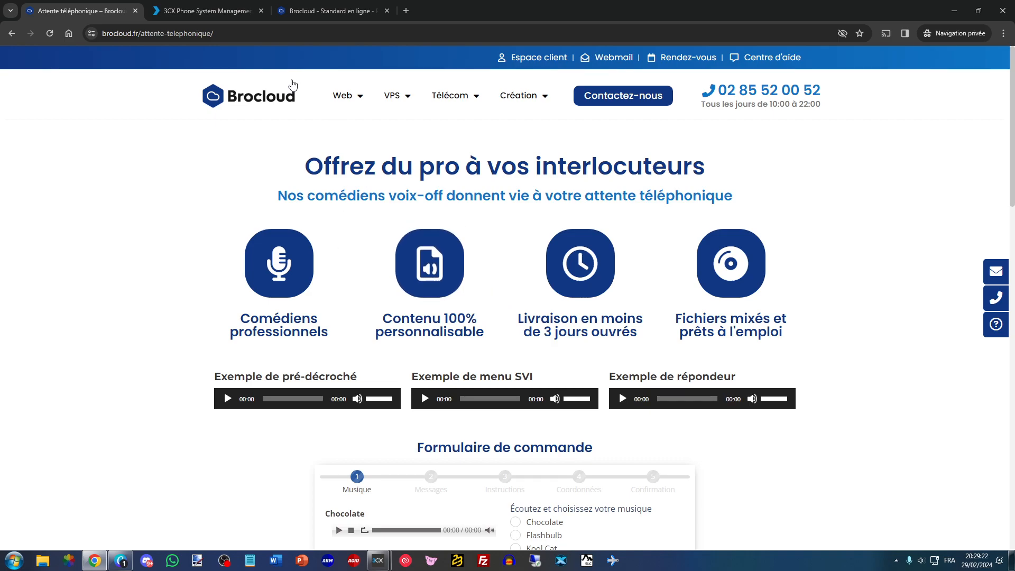
- Return to the 3CX console and upload converted_Oceanography.wav as the Commercial queue's hold music
click(223, 5)
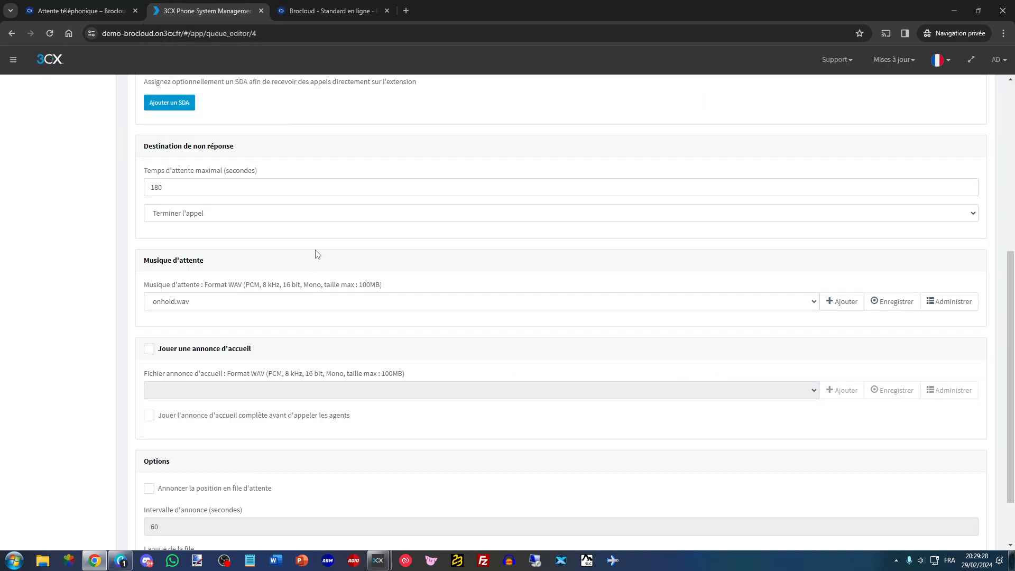
click(842, 301)
double_click(649, 237)
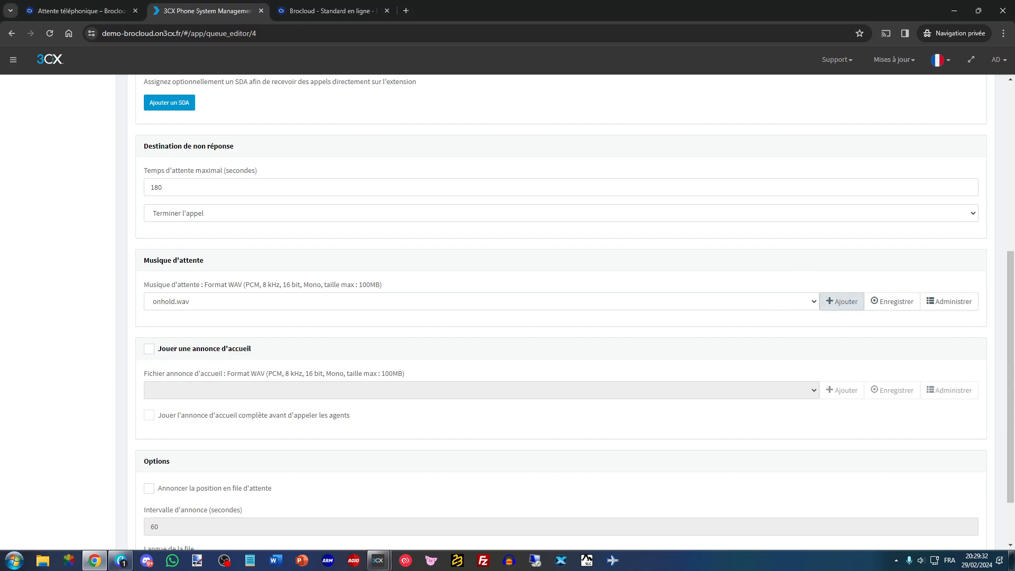
click(267, 277)
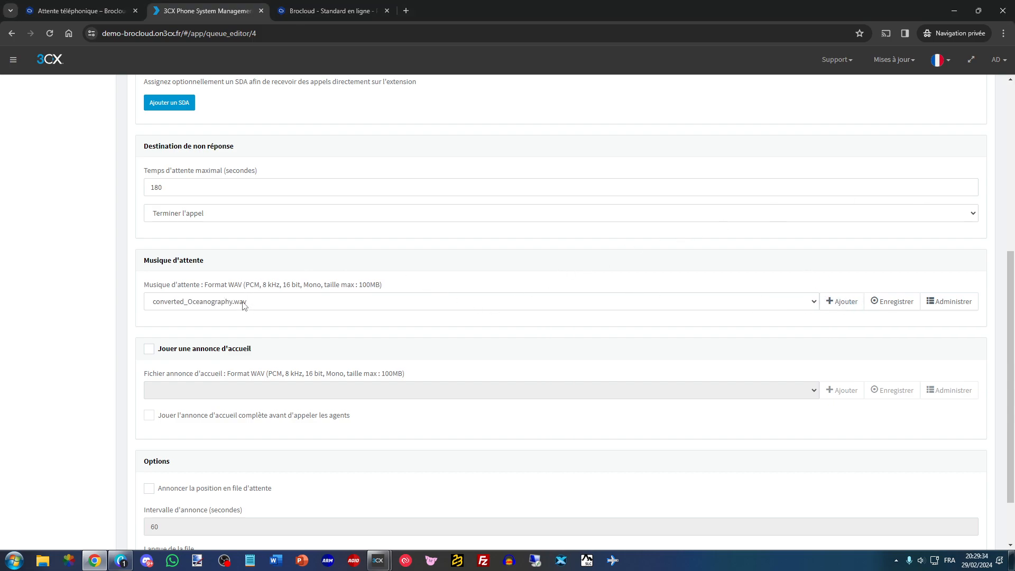
- Enable the Commercial queue's welcome announcement with converted_Message_Predecroche-Attente.wav, played in full before agents are called
scroll(291, 313, down, 1)
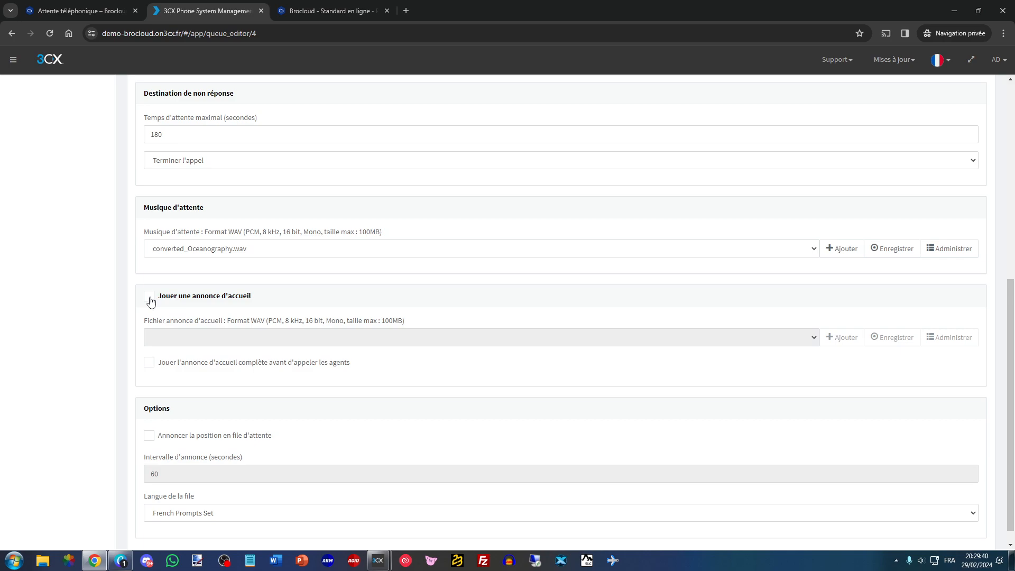
click(296, 11)
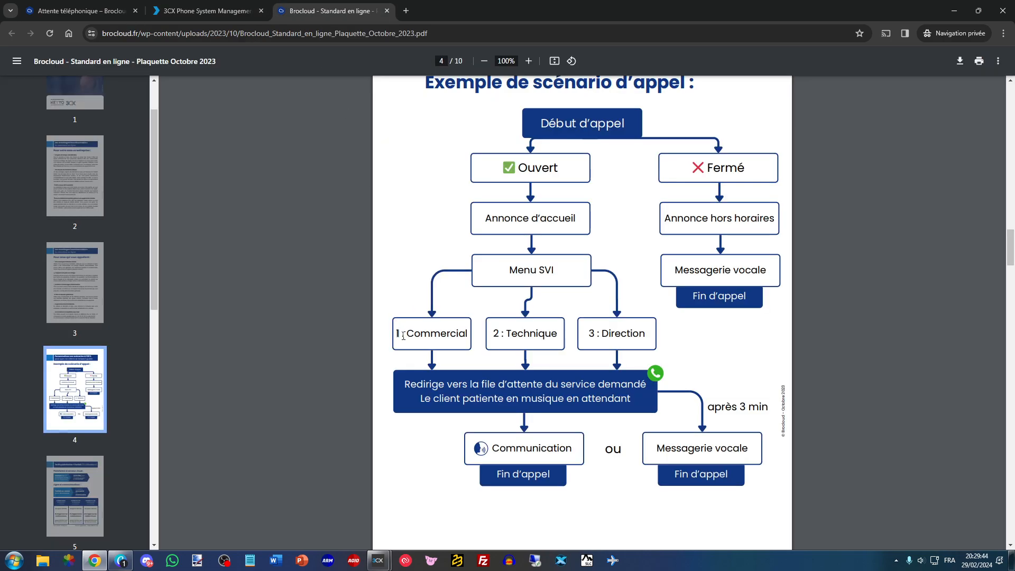
click(221, 5)
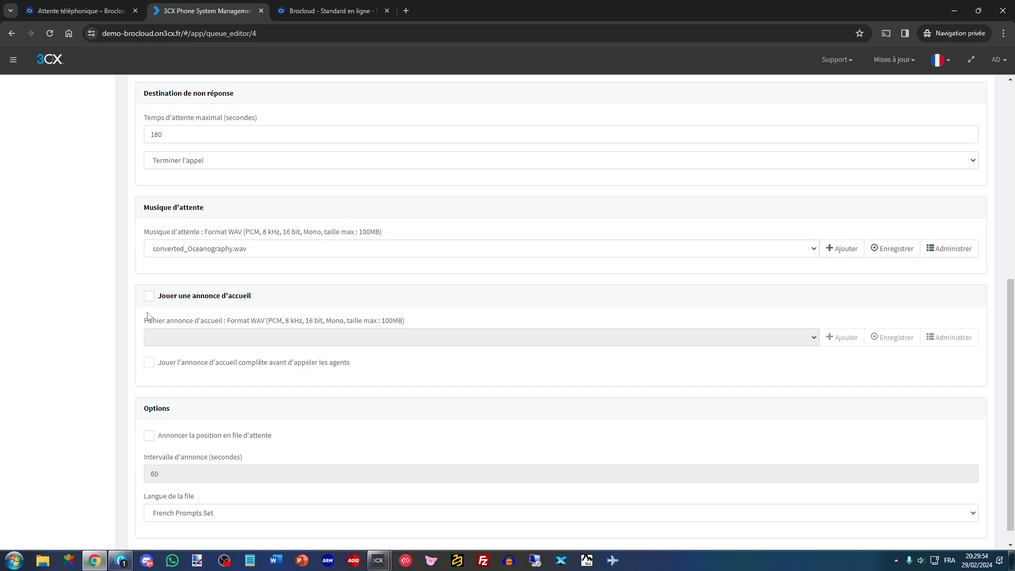
click(154, 297)
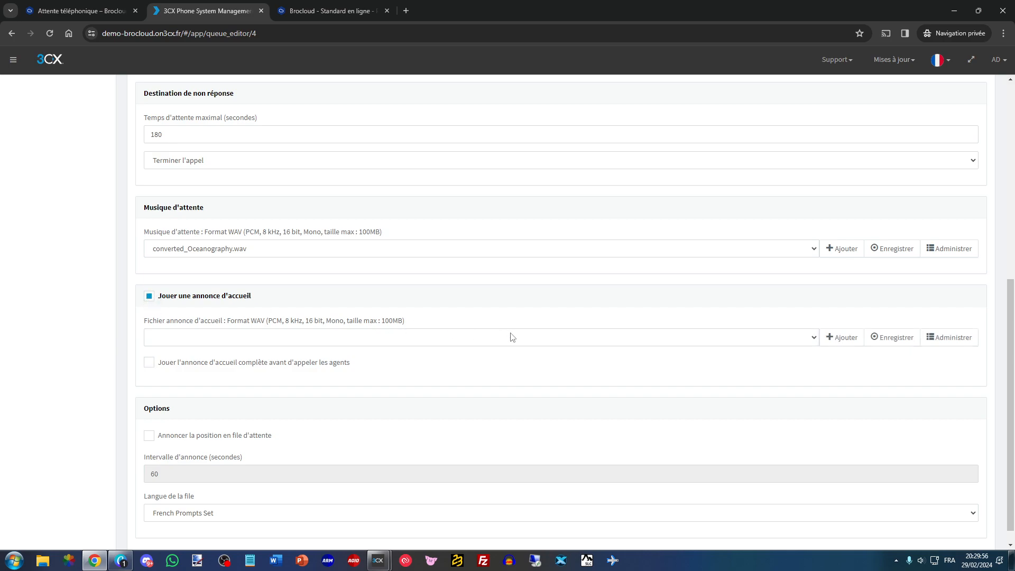
click(832, 338)
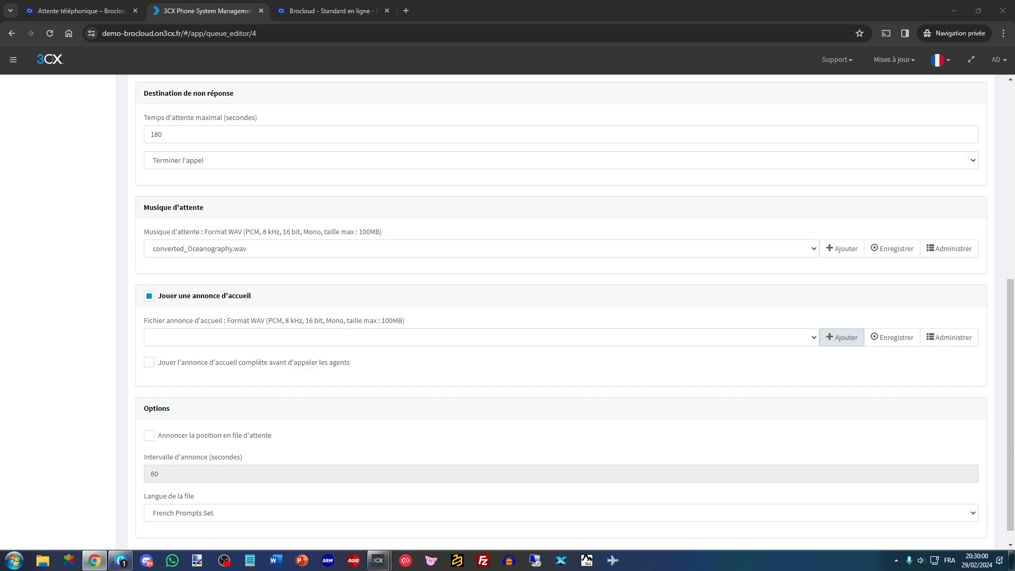
click(749, 227)
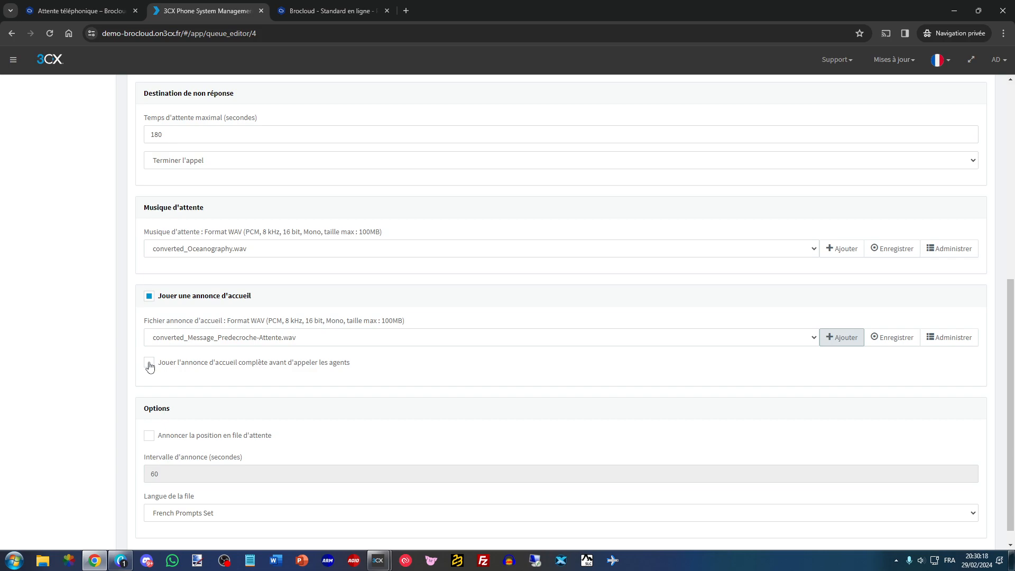
click(150, 365)
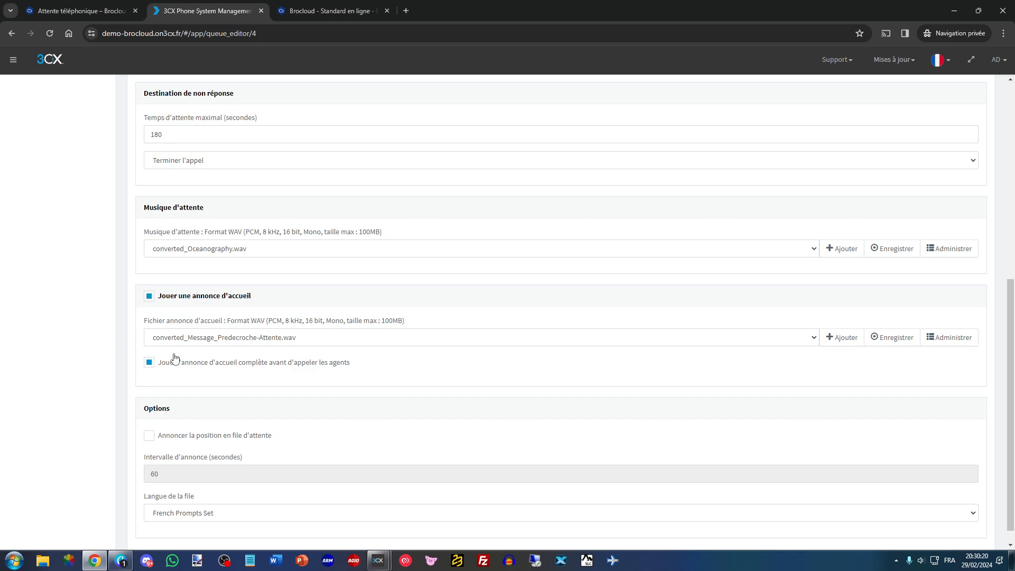
scroll(221, 370, down, 1)
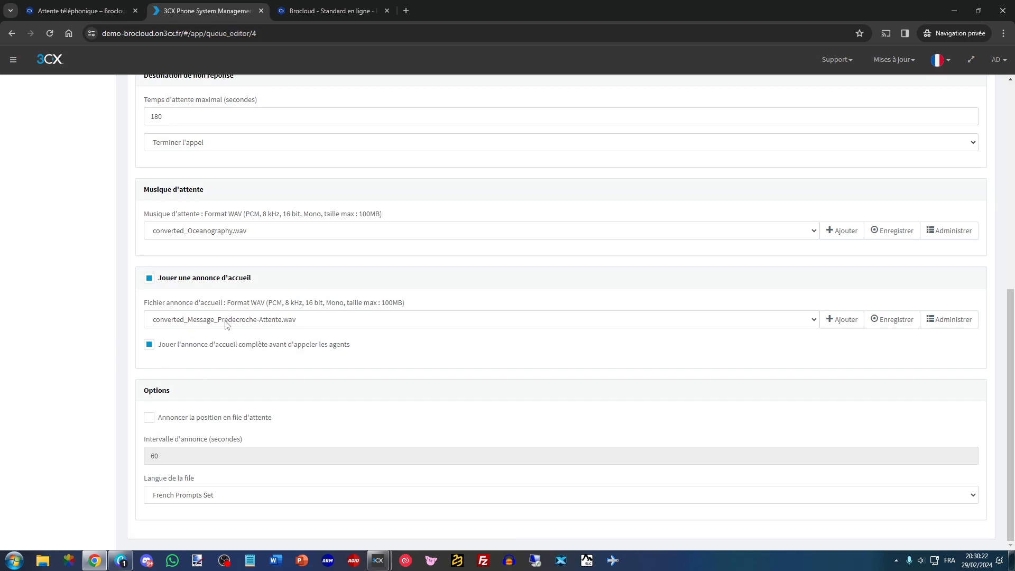
- Add extensions 1000 and 1001 as agents of the Commercial queue
scroll(226, 323, up, 10)
click(188, 138)
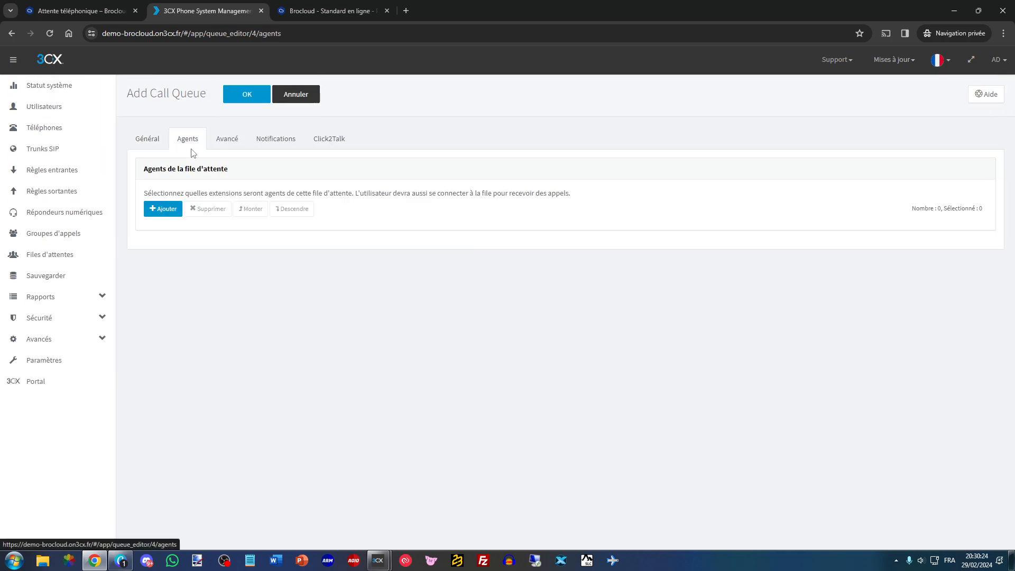
click(166, 209)
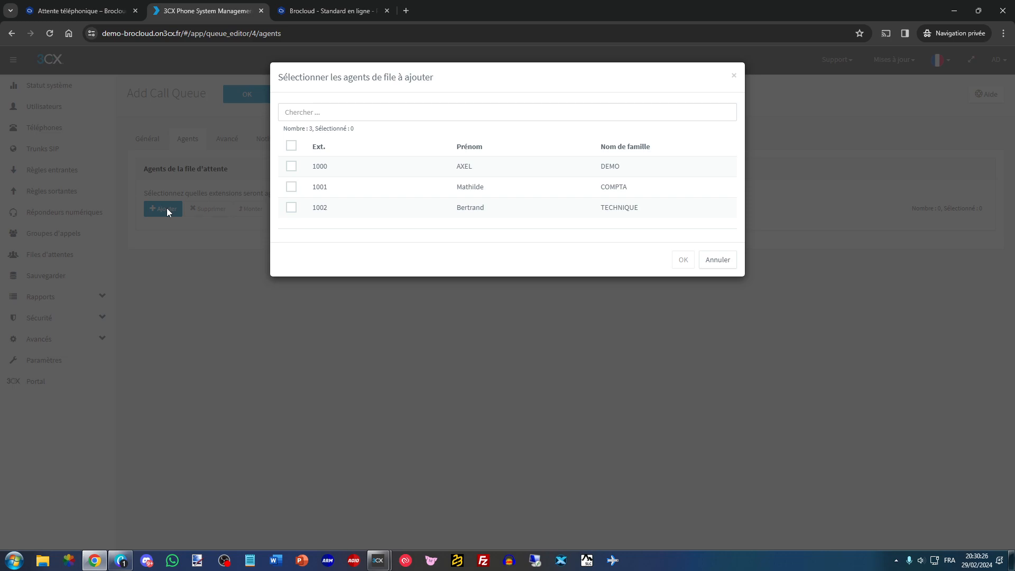
click(291, 167)
click(291, 187)
click(682, 259)
- Check the Commercial queue's polling strategy and try moving agent 1000 down and back up in the agent order
click(139, 144)
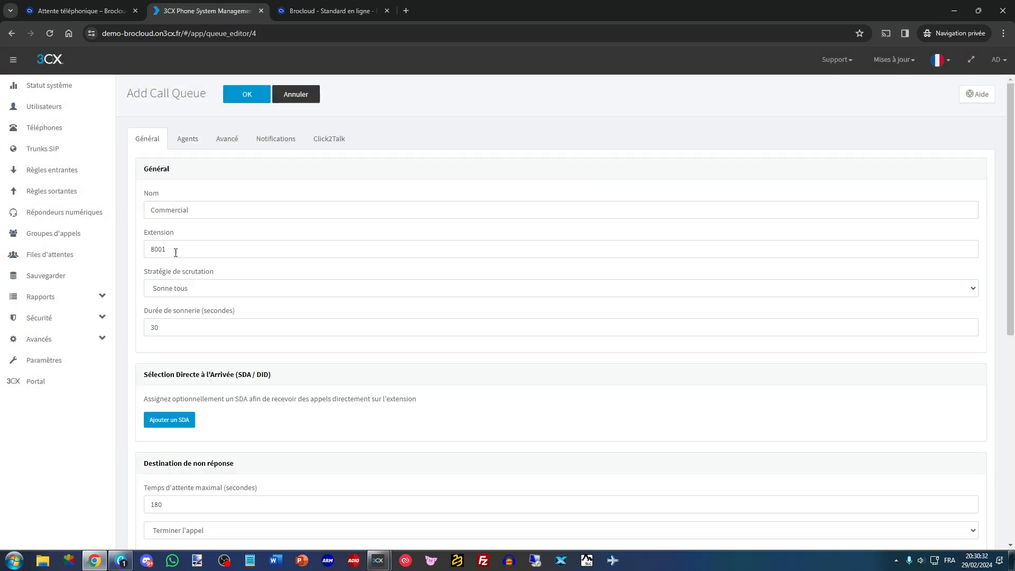
click(186, 141)
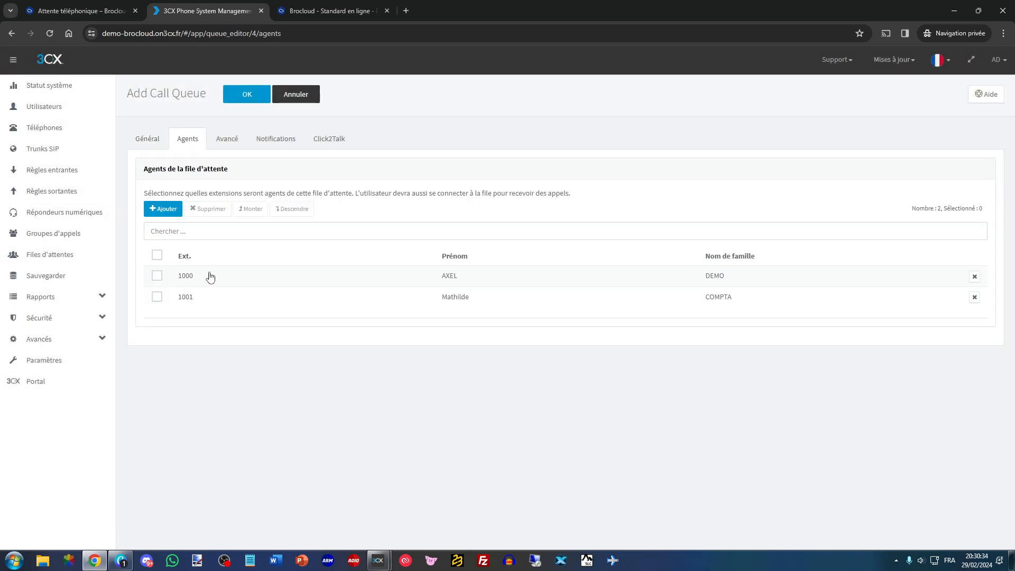
click(157, 275)
click(291, 209)
click(251, 208)
click(156, 275)
click(153, 139)
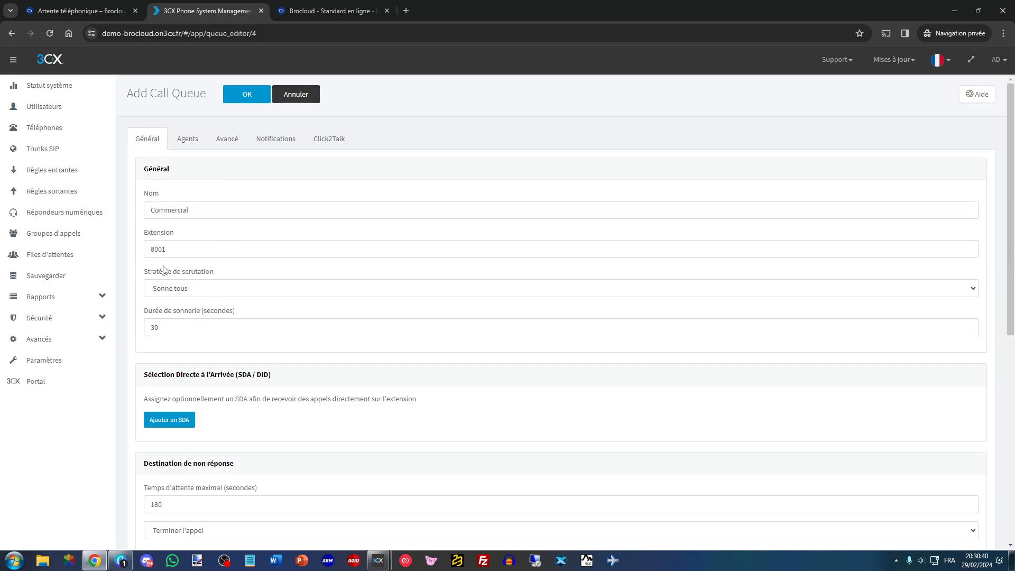
click(183, 144)
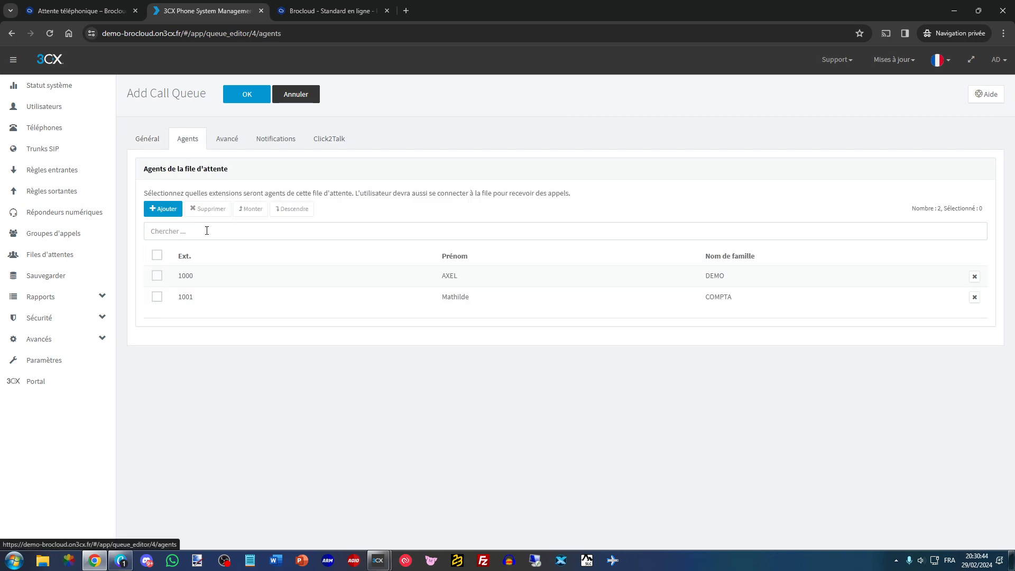
- Review the Commercial queue's advanced options, add extension 1000 as queue administrator for notifications, and save the queue
click(221, 144)
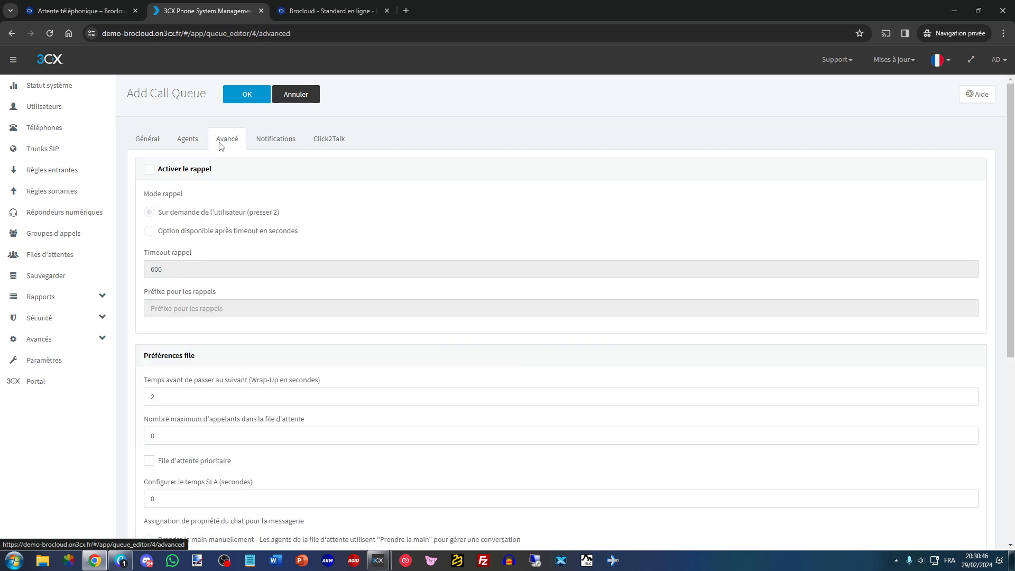
scroll(182, 255, down, 3)
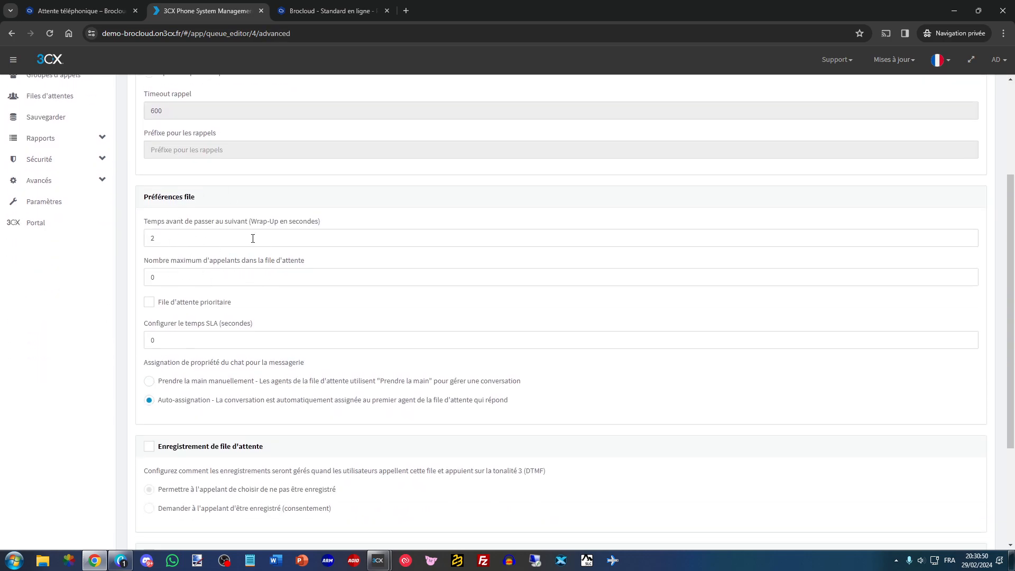
scroll(259, 200, up, 5)
click(269, 141)
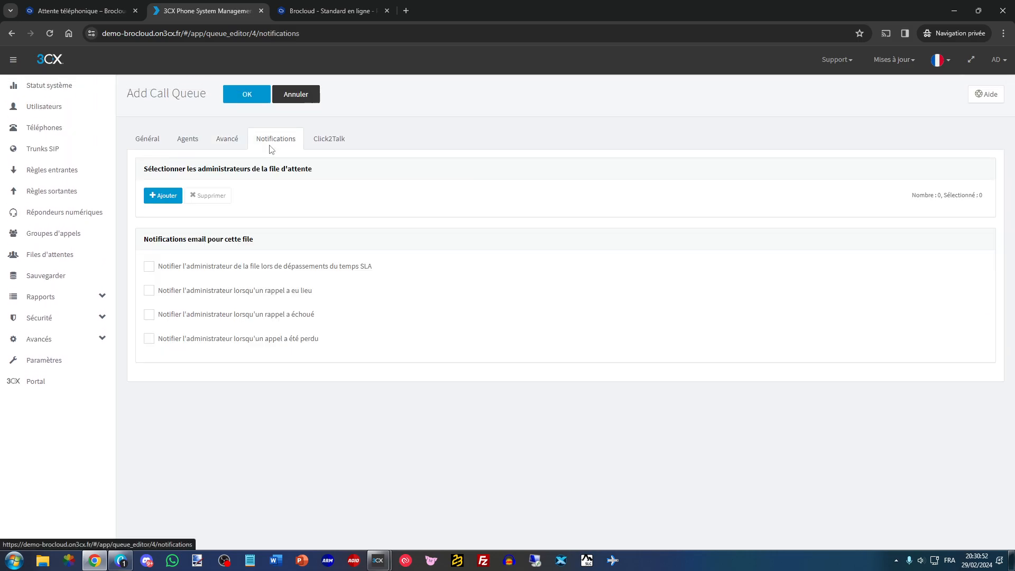
click(168, 195)
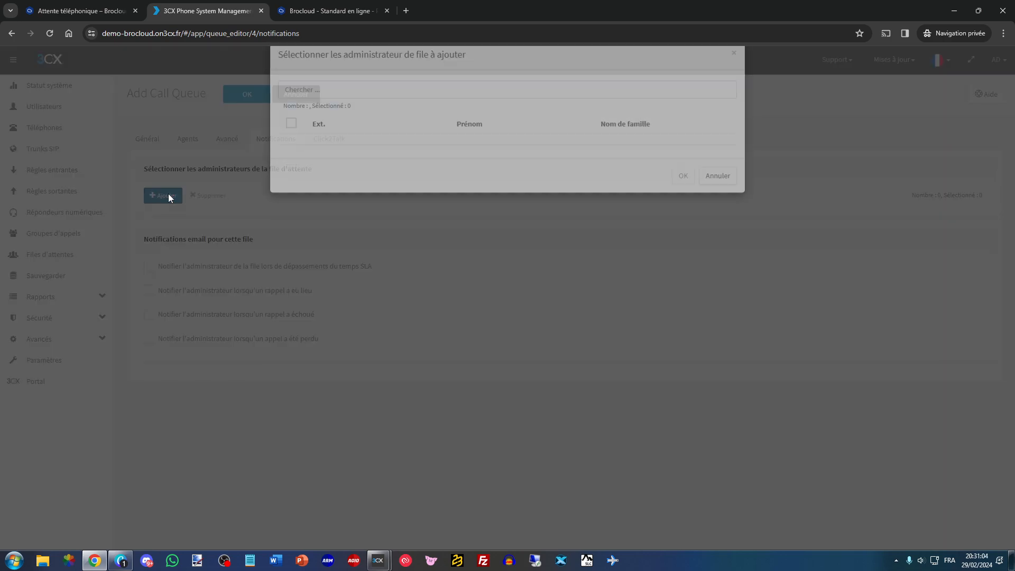
click(717, 260)
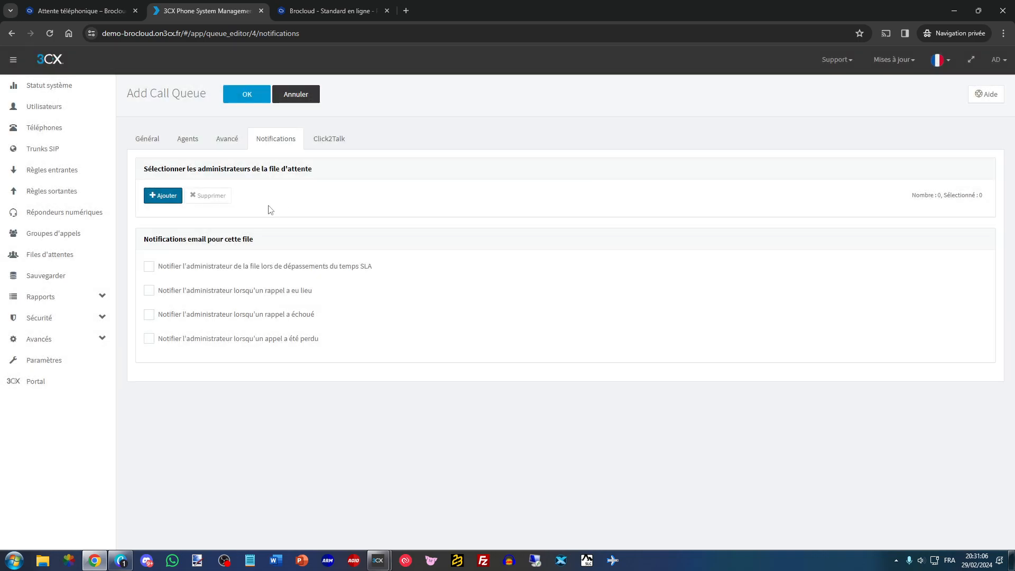
click(166, 197)
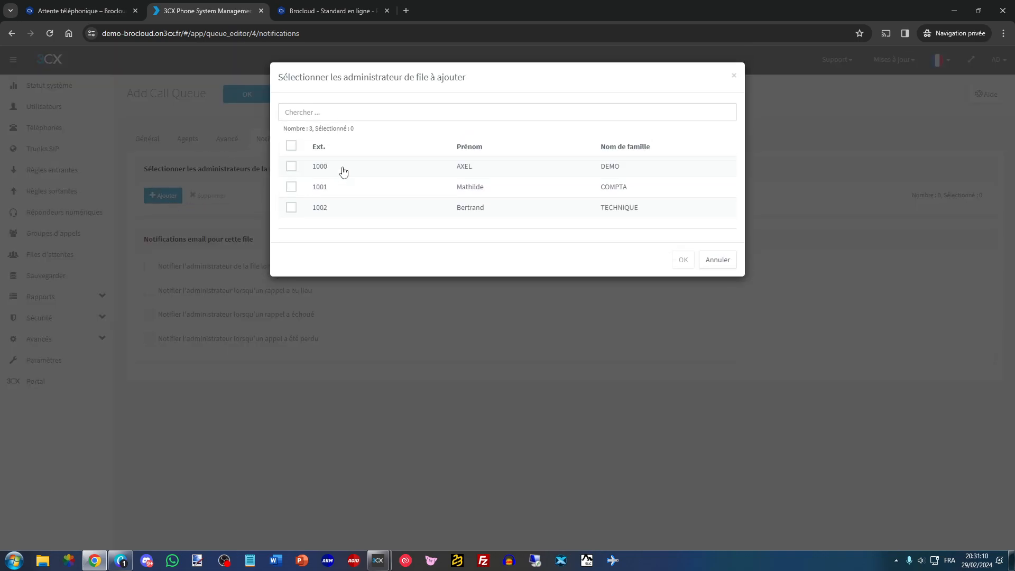
click(433, 170)
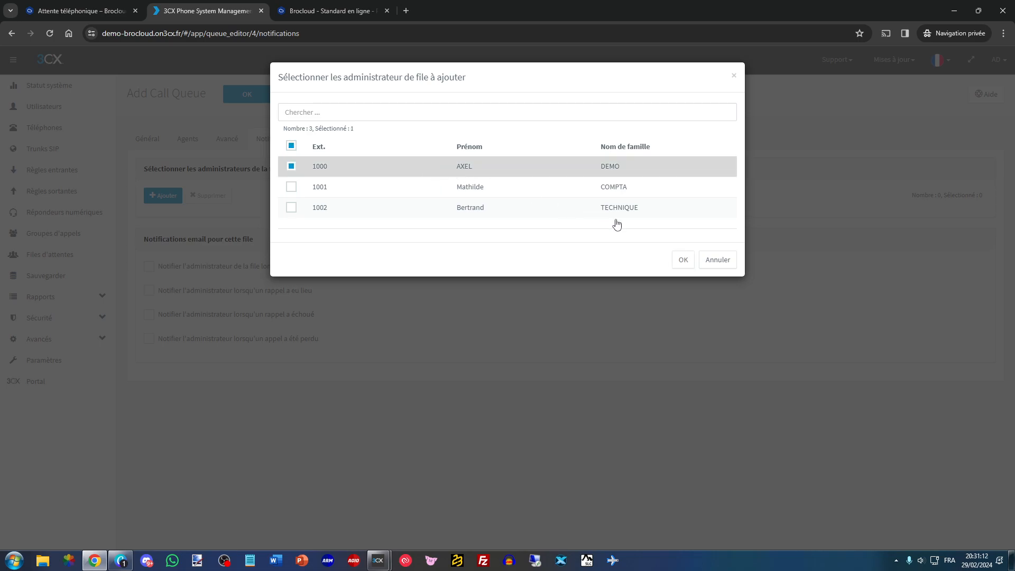
click(679, 262)
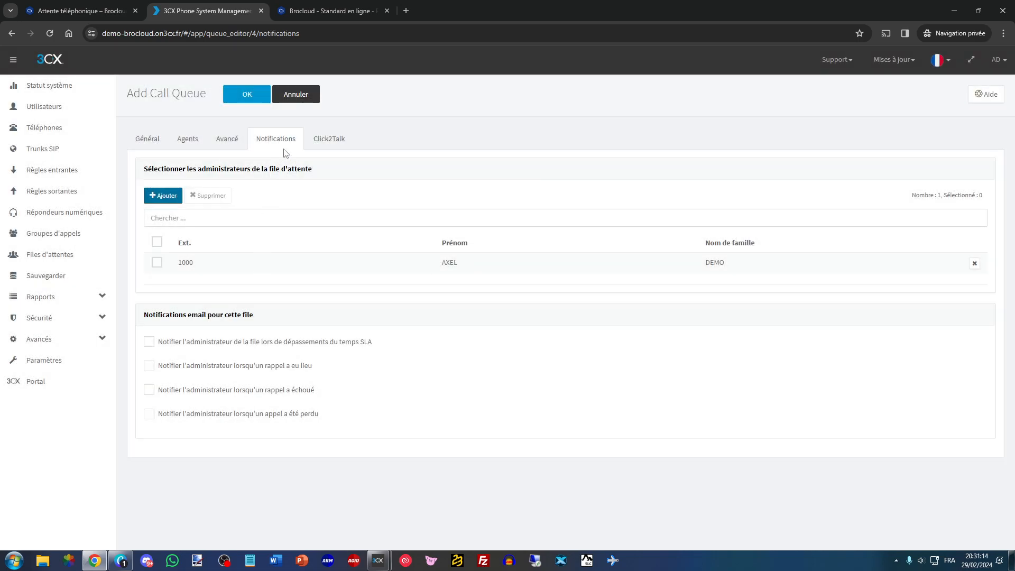
click(238, 100)
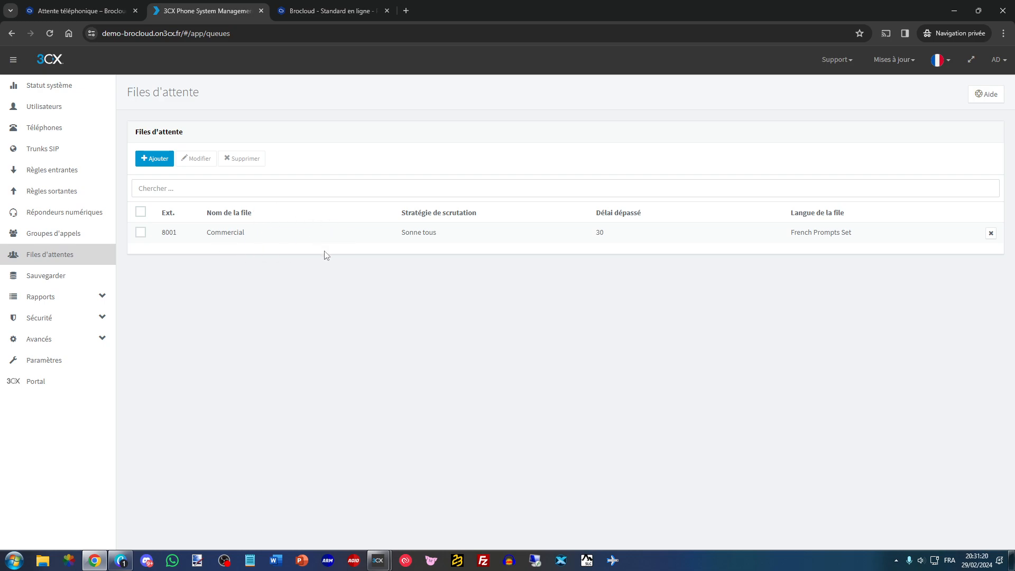
- Check the example call scenario in the Brocloud PDF, and add a new call queue named Technique in the 3CX console
click(328, 11)
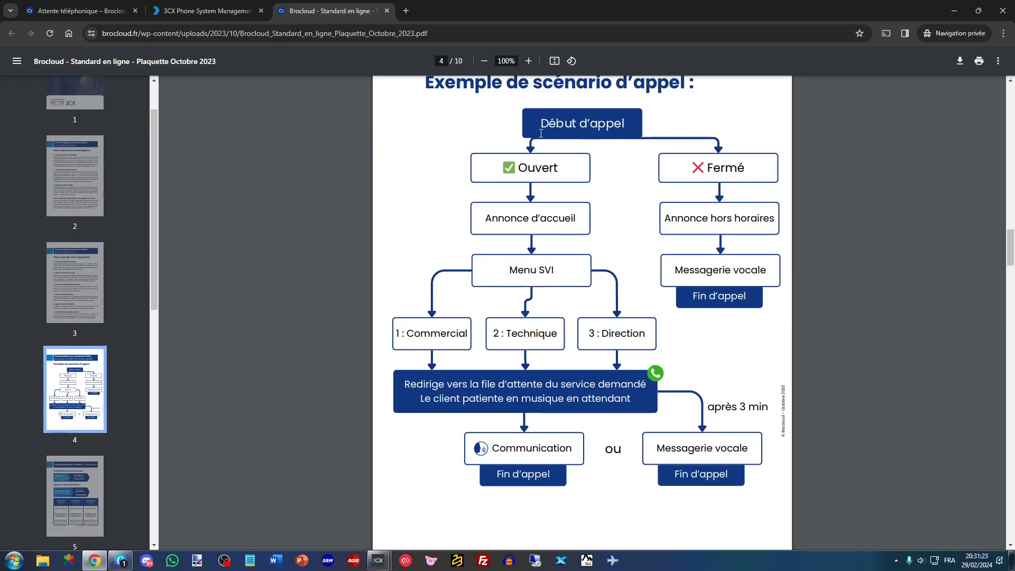
click(262, 5)
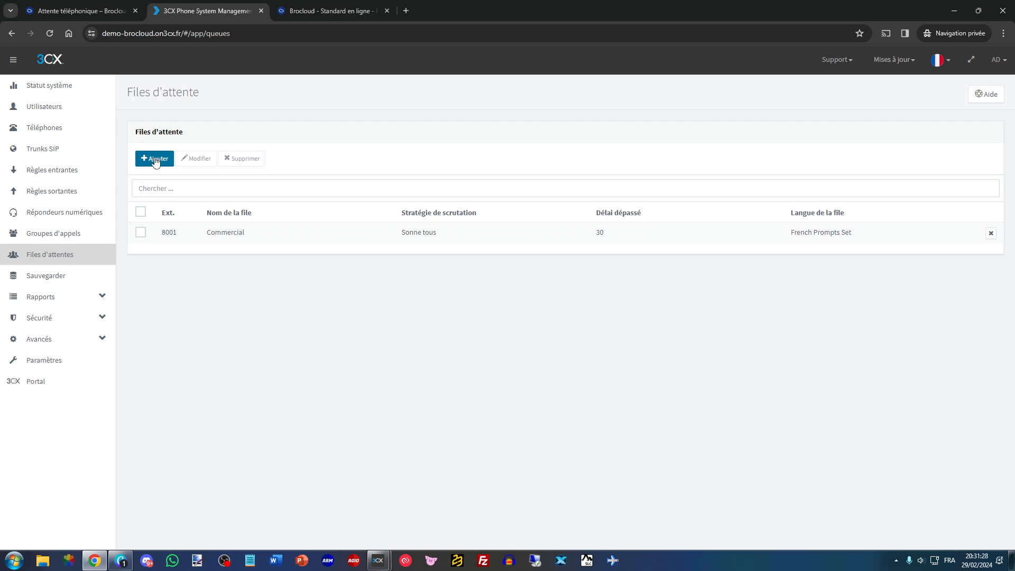
click(335, 11)
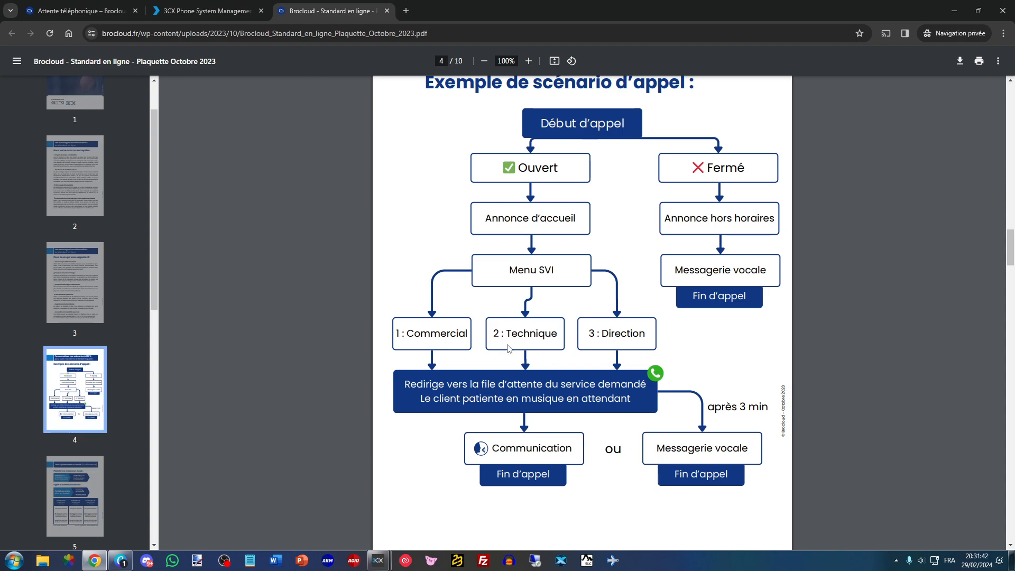
click(232, 11)
click(153, 159)
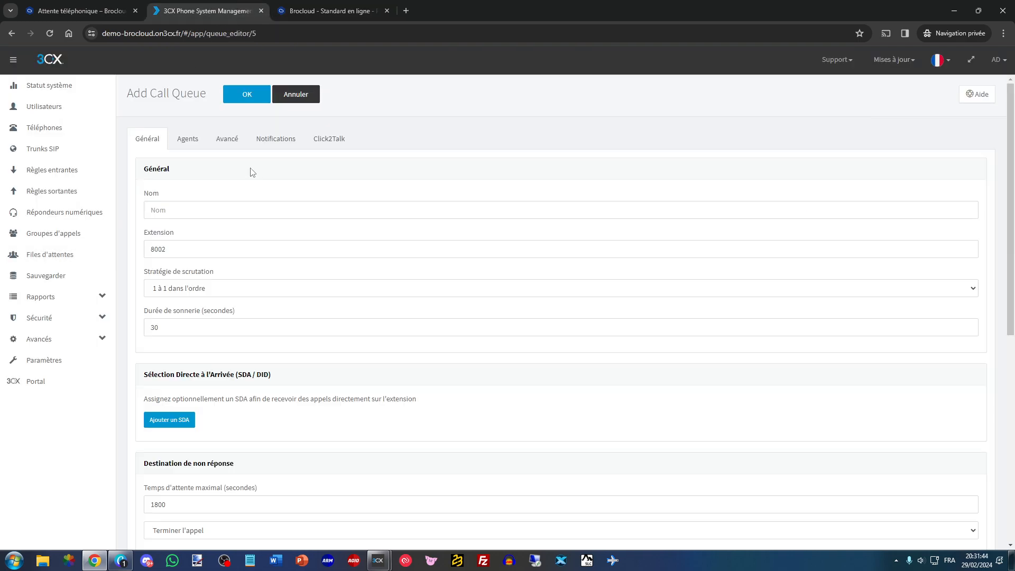
click(291, 210)
text(Technique)
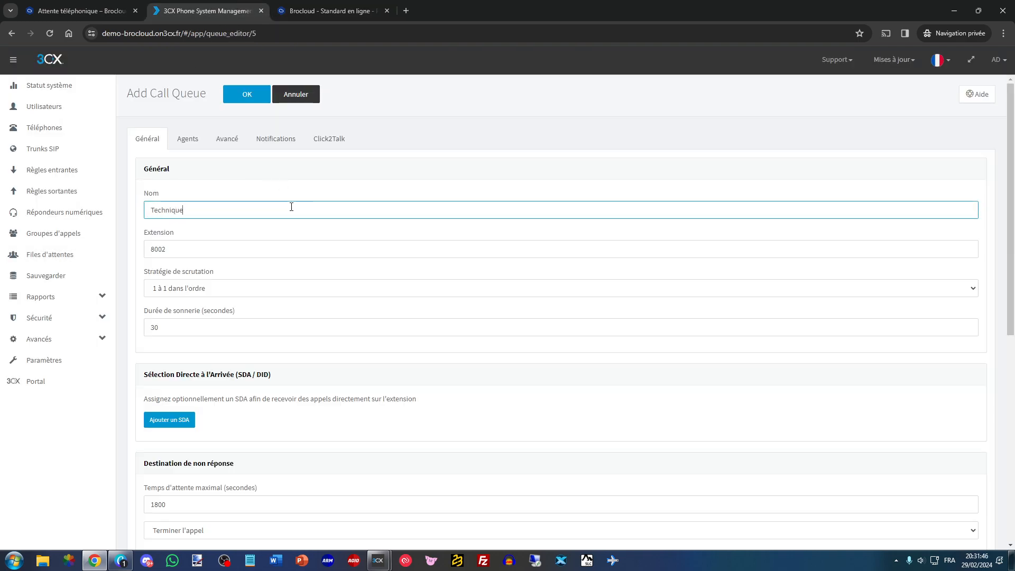
- Set the Technique queue's polling strategy to Sonne tous and its maximum waiting time to 180 seconds
click(194, 288)
click(286, 312)
click(285, 288)
click(212, 310)
click(188, 332)
scroll(188, 333, down, 4)
click(192, 294)
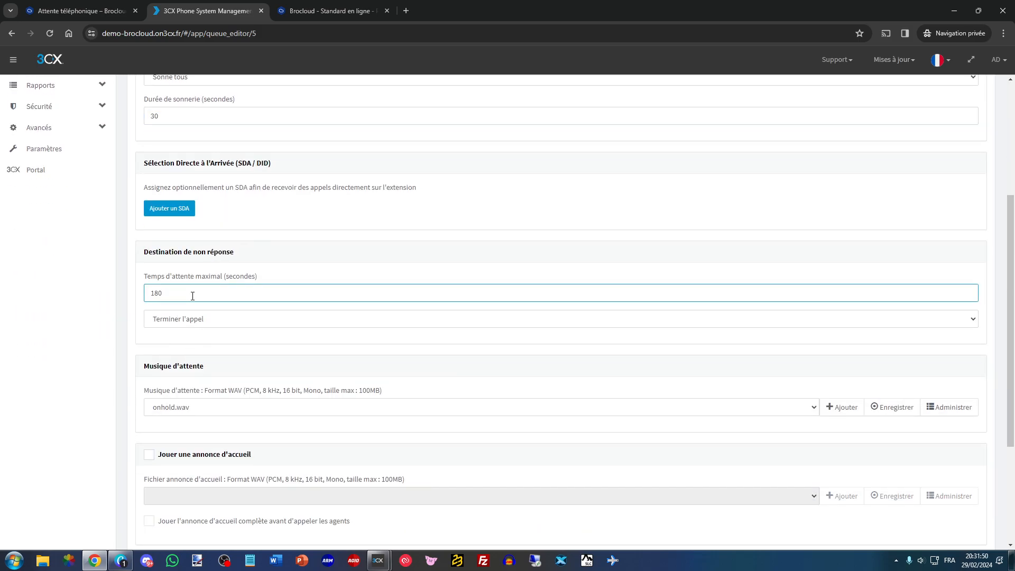
- Set the Technique queue's hold music to converted_Oceanography.wav and enable its welcome announcement with converted_Message_Predecroche-Attente.wav
click(687, 411)
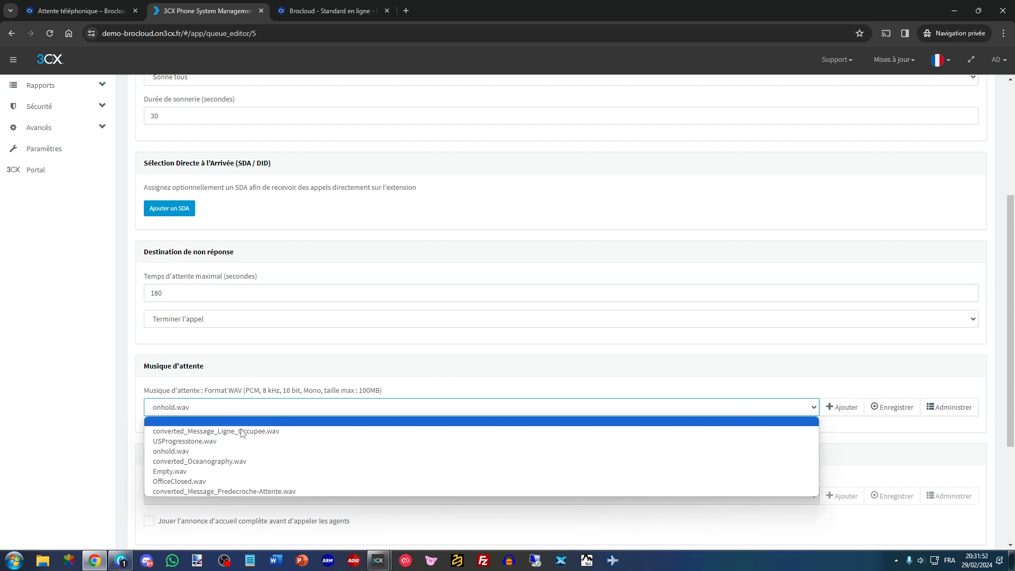
click(218, 462)
scroll(206, 353, down, 3)
click(211, 297)
click(247, 343)
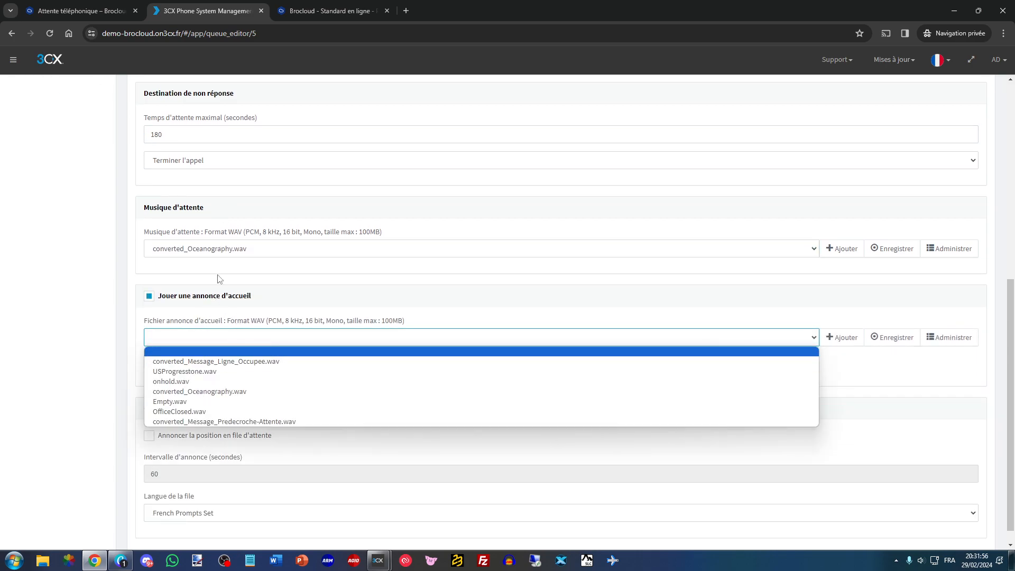
click(217, 421)
scroll(240, 314, down, 1)
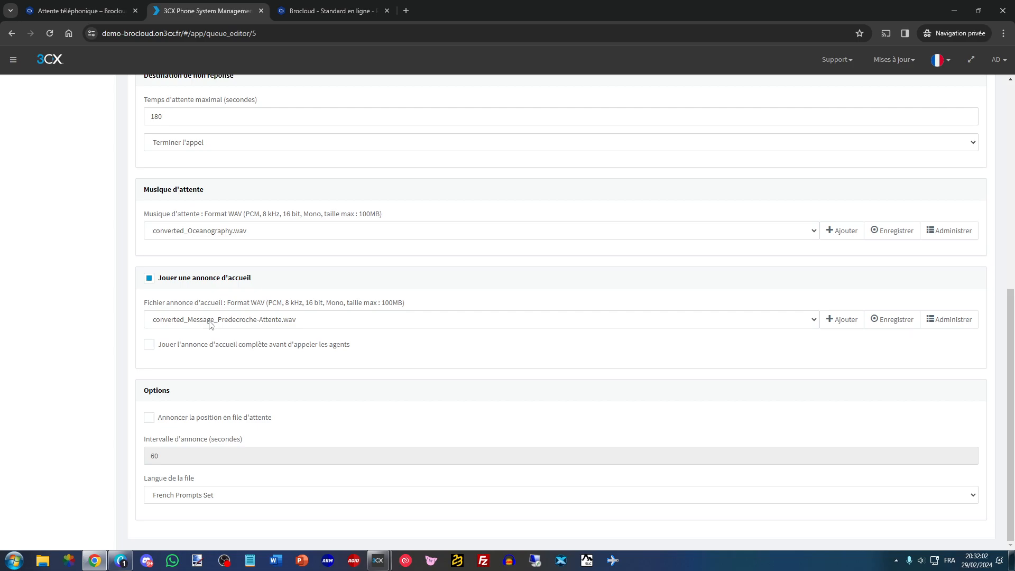
- Add extensions 1000 and 1002 as agents of the Technique queue, and open the queue's notification settings
scroll(210, 324, up, 10)
click(191, 146)
click(164, 208)
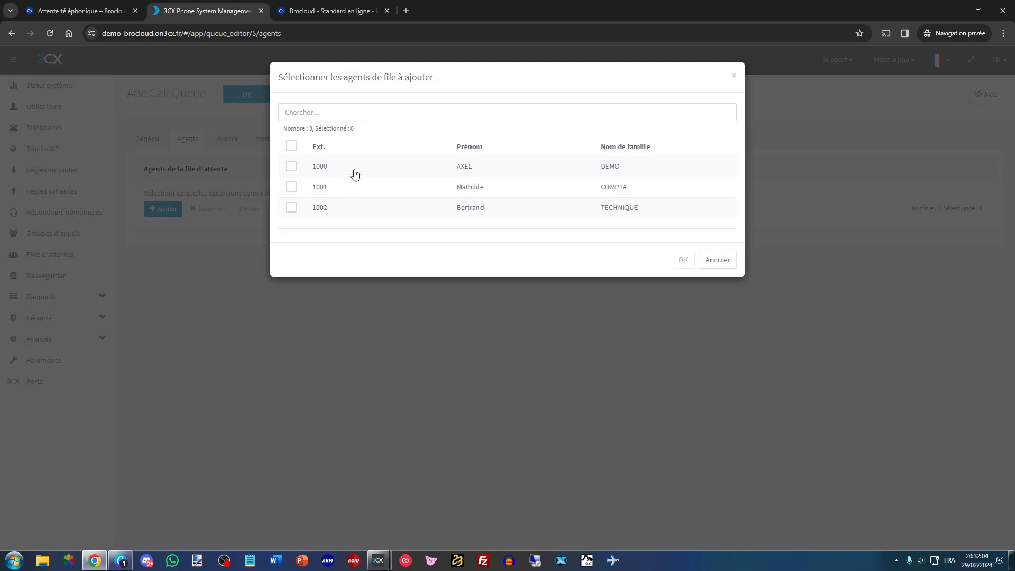
click(355, 171)
click(380, 209)
click(683, 259)
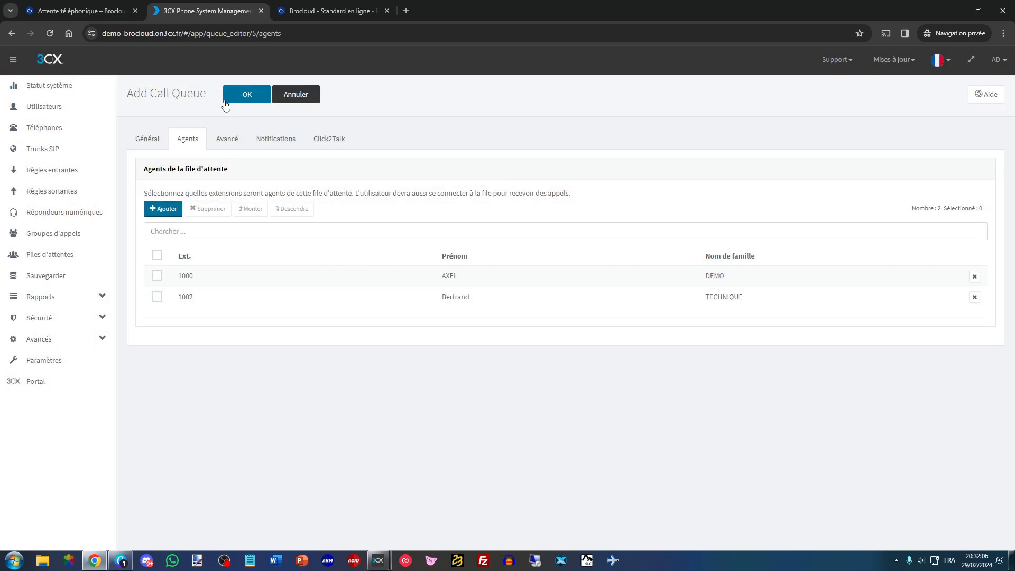
click(236, 152)
click(263, 150)
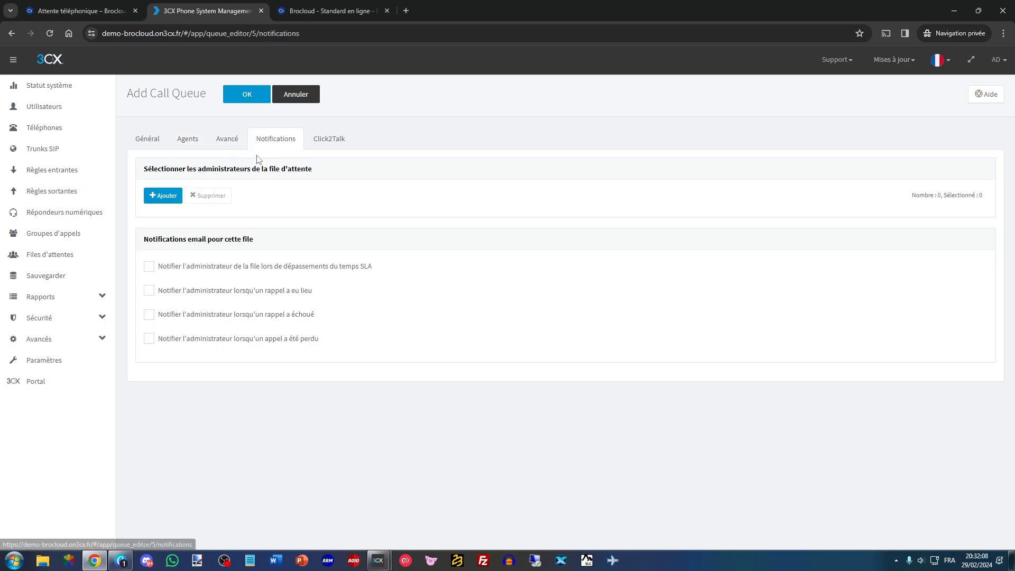
- Add extension 1000 as administrator of the Technique queue and save the queue
click(163, 195)
click(348, 165)
click(682, 260)
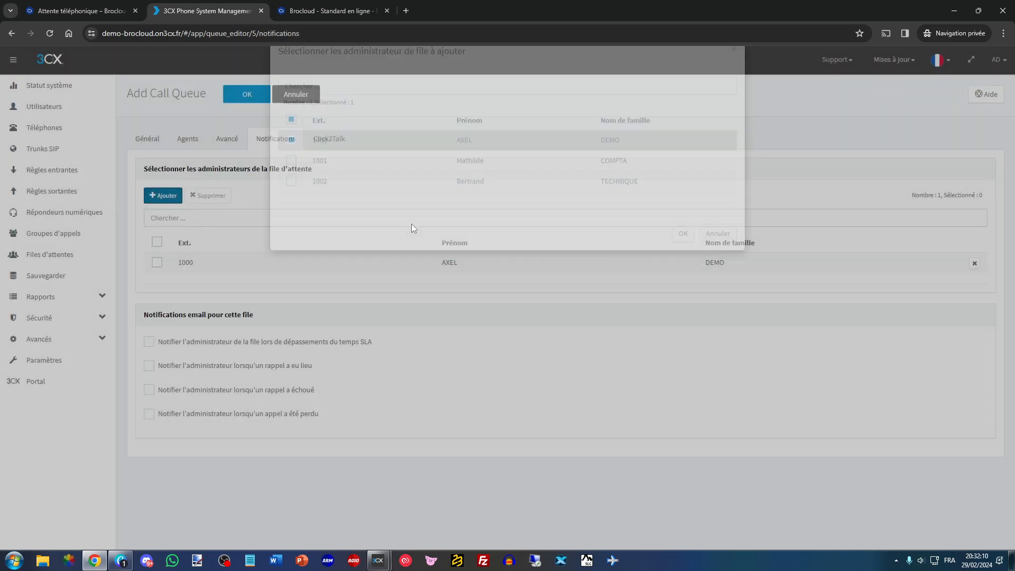
click(247, 94)
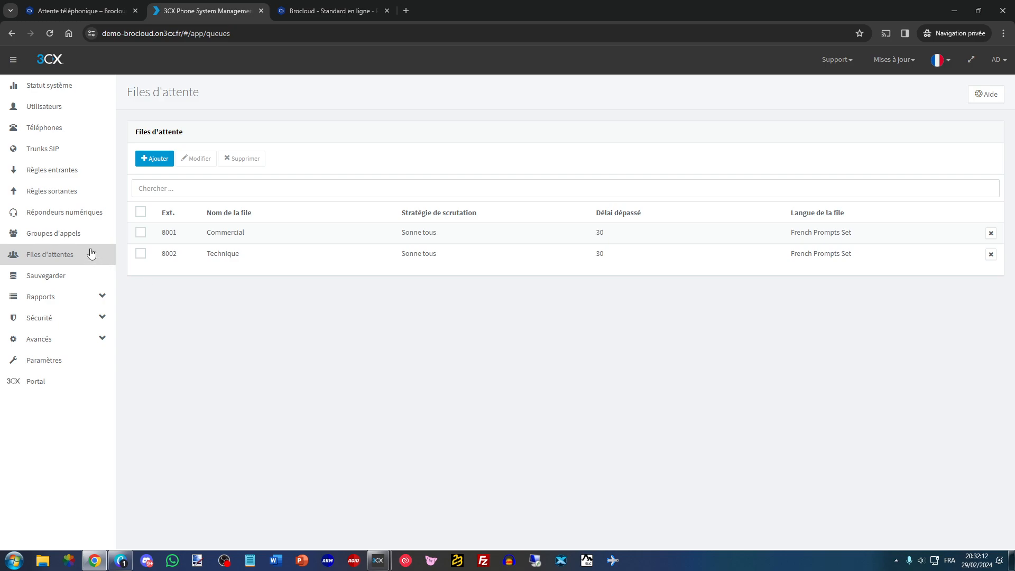
- Add a call queue named Direction with the polling strategy Sonne tous and a maximum waiting time of 180 seconds
click(157, 159)
text(Drect)
key(ctrl+a)
text(Dire)
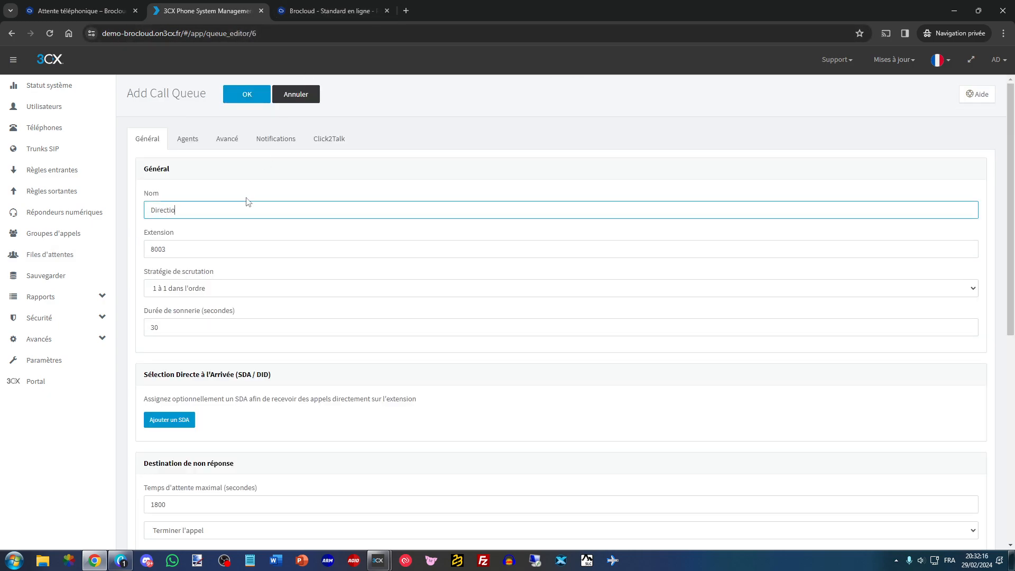
click(170, 288)
click(173, 317)
scroll(179, 340, down, 4)
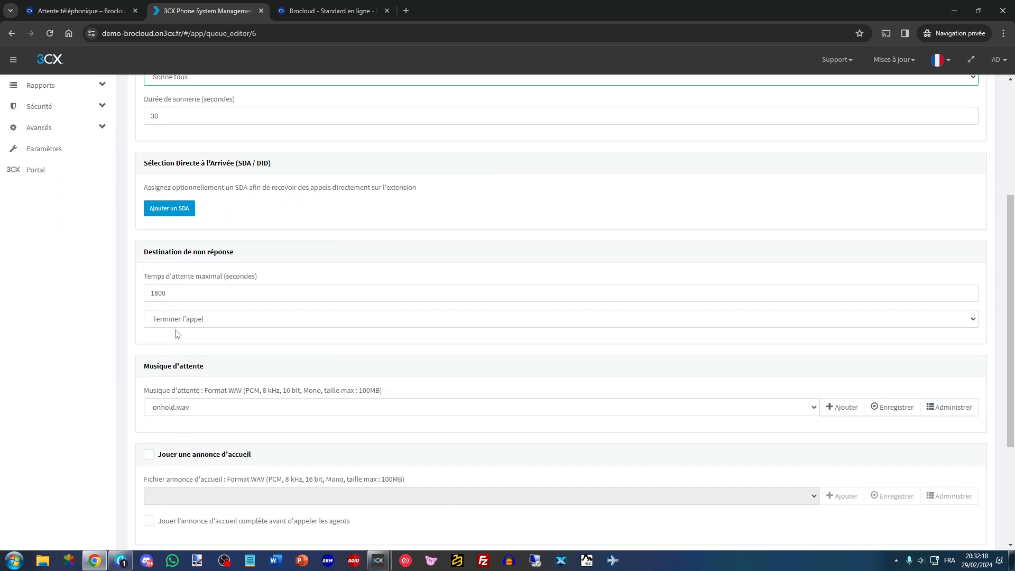
drag(201, 300, 145, 294)
text(180)
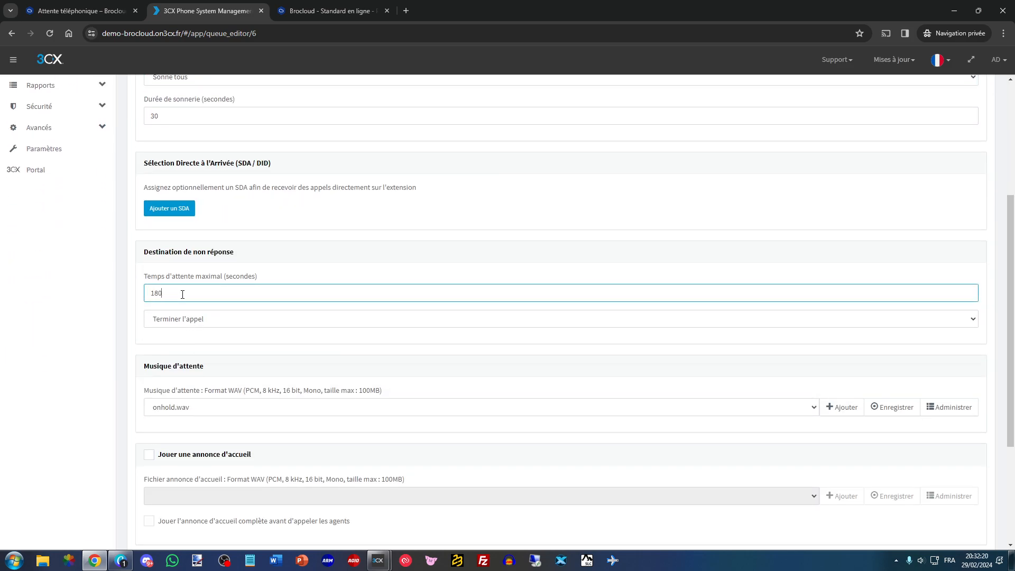
- Set the Direction queue's hold music to converted_Oceanography.wav and enable its welcome announcement with converted_Message_Predecroche-Attente.wav
scroll(188, 294, down, 2)
click(225, 304)
click(215, 355)
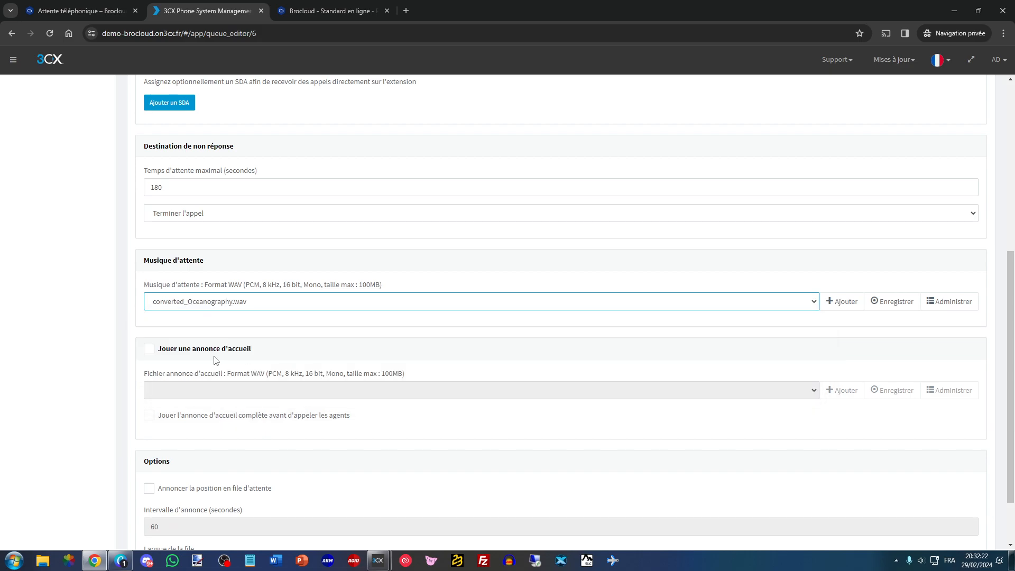
click(225, 391)
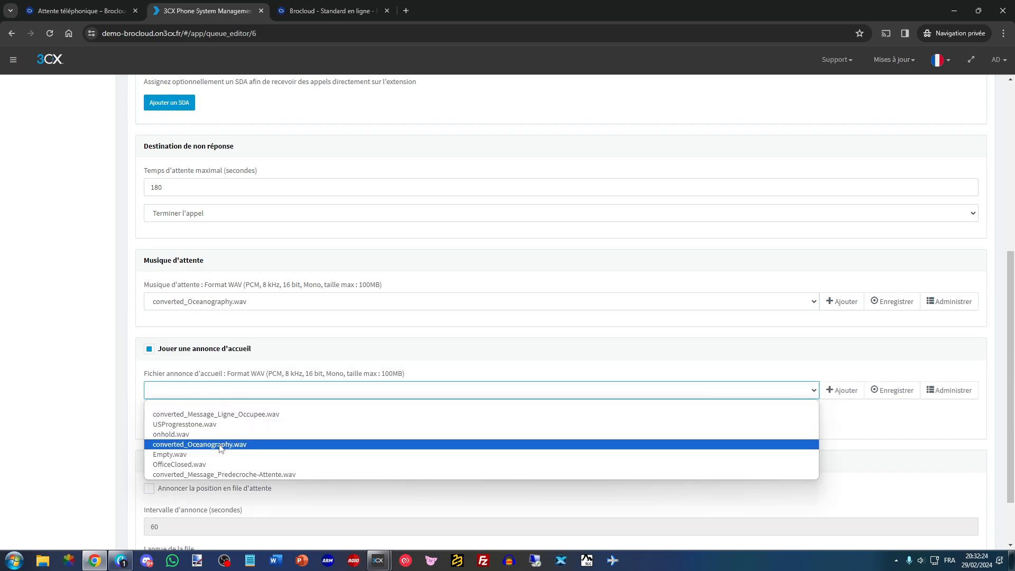
click(224, 473)
- Add extension 1000 as the agent of the Direction queue
scroll(227, 270, up, 6)
click(190, 139)
click(180, 211)
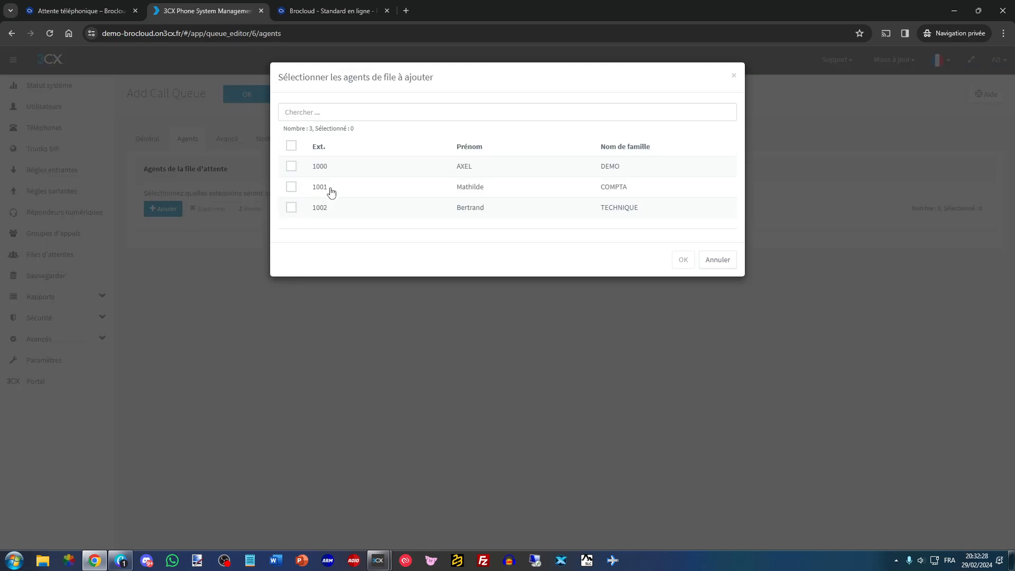
click(425, 166)
click(678, 261)
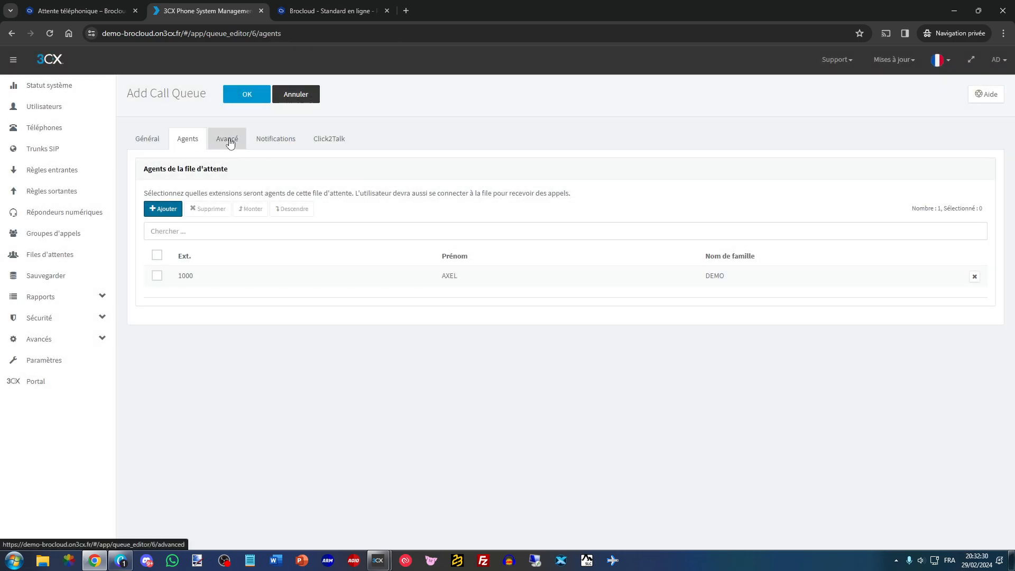
- Add extension 1000 as administrator of the Direction queue and save the queue
click(226, 138)
click(275, 138)
click(163, 194)
click(386, 164)
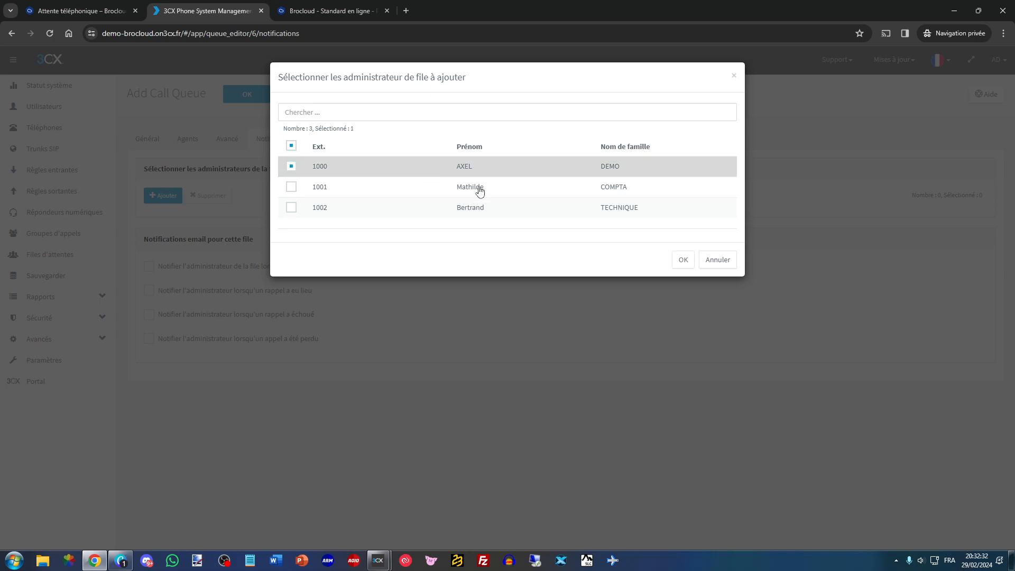
click(682, 257)
click(247, 94)
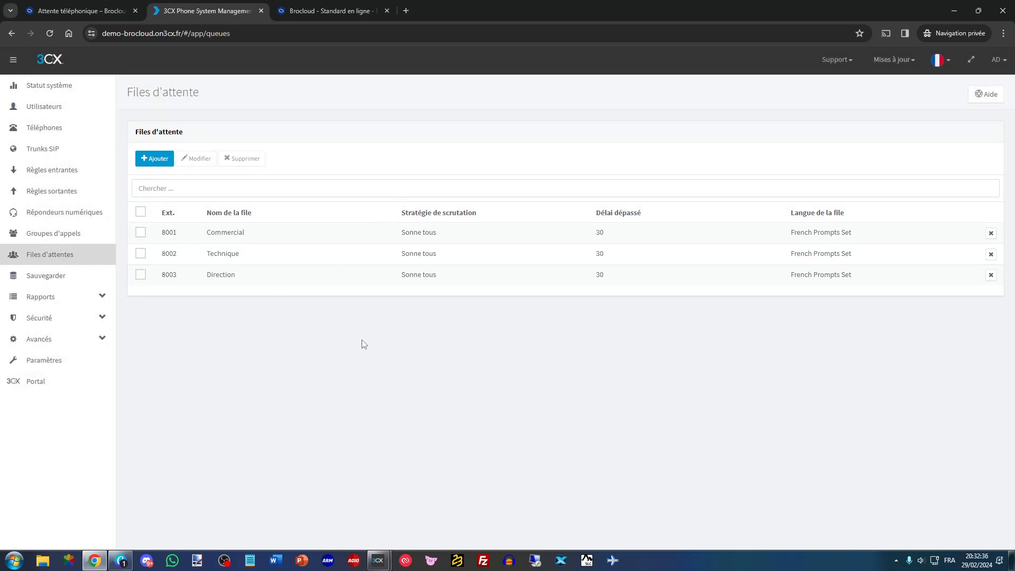
- Check the example call scenario in the Brocloud PDF, and add a digital receptionist named Menu SVI in the 3CX console
click(341, 10)
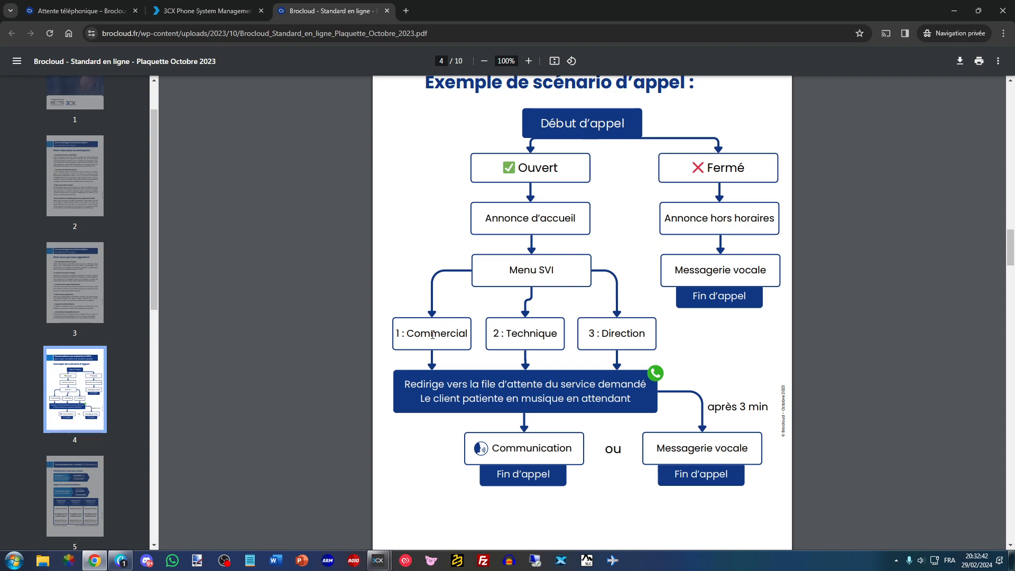
click(217, 11)
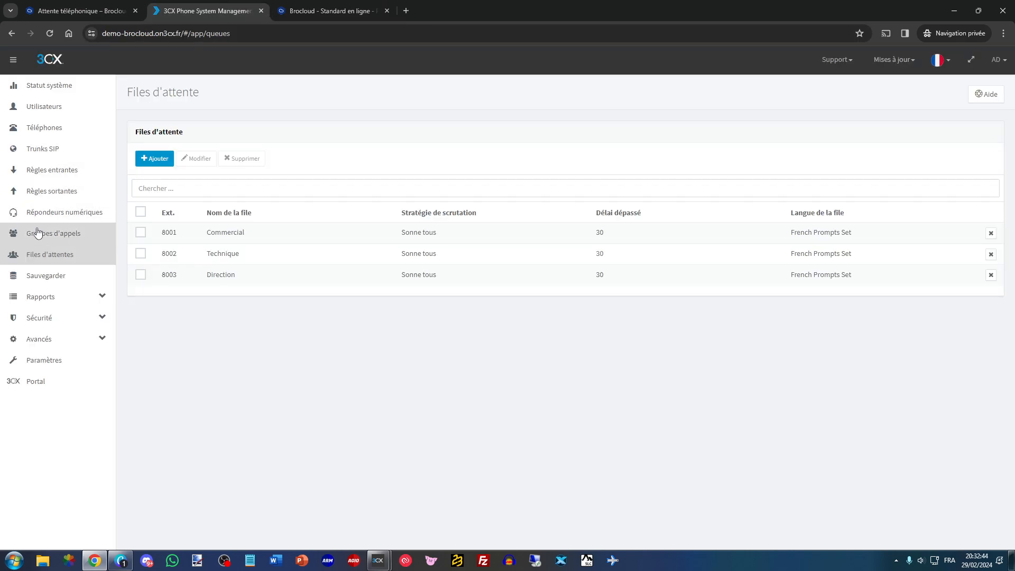
click(55, 215)
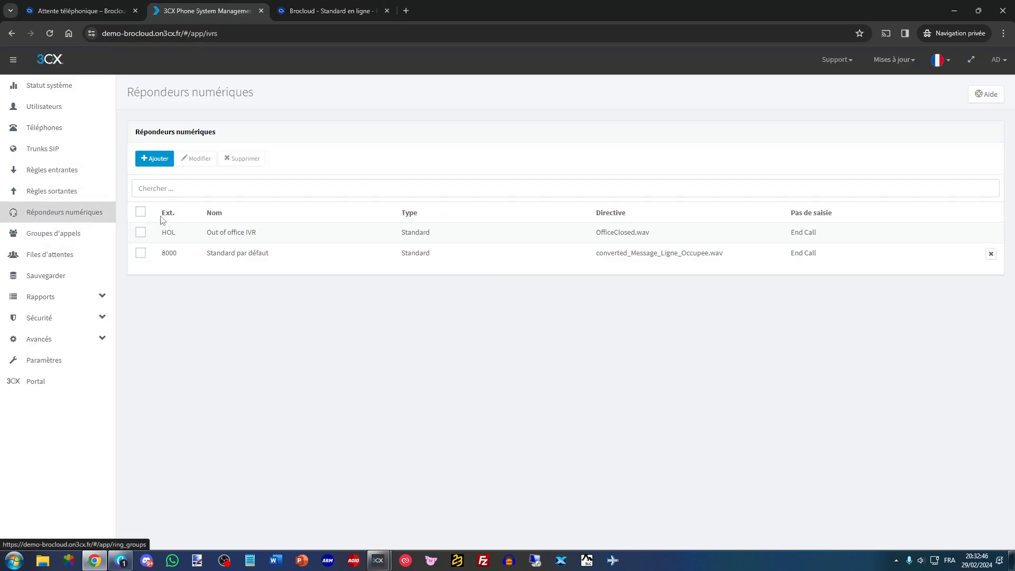
click(160, 161)
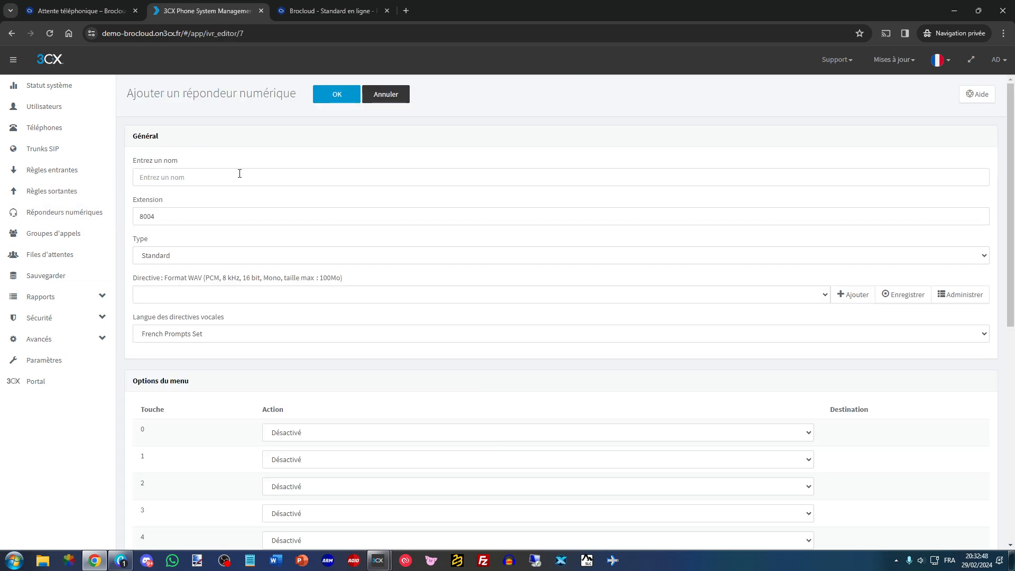
text(Menu SVI)
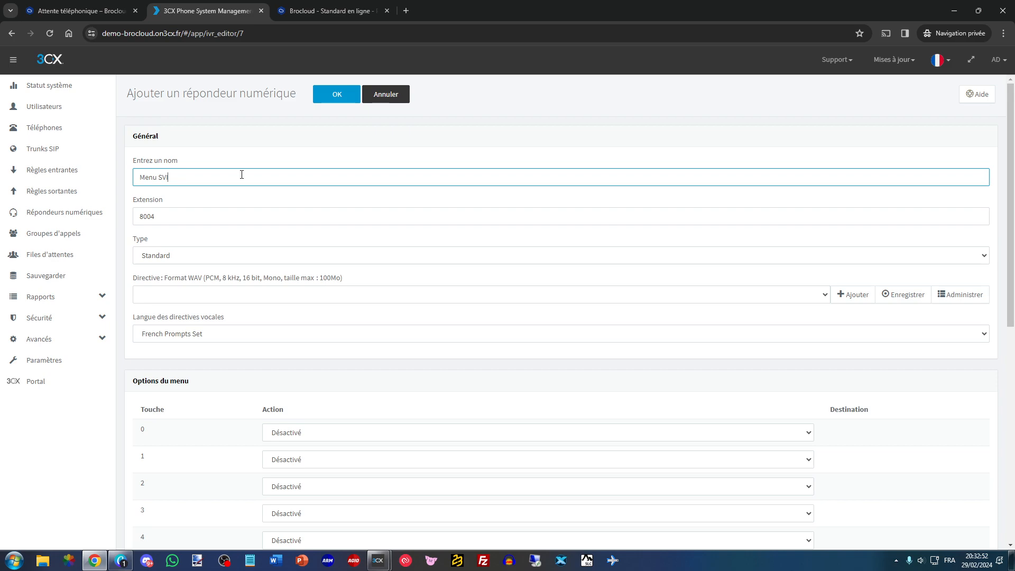
- Upload the menu message recording and use converted_Message_Menu_SIV.wav as the Menu SVI receptionist's prompt
scroll(221, 240, down, 1)
click(235, 242)
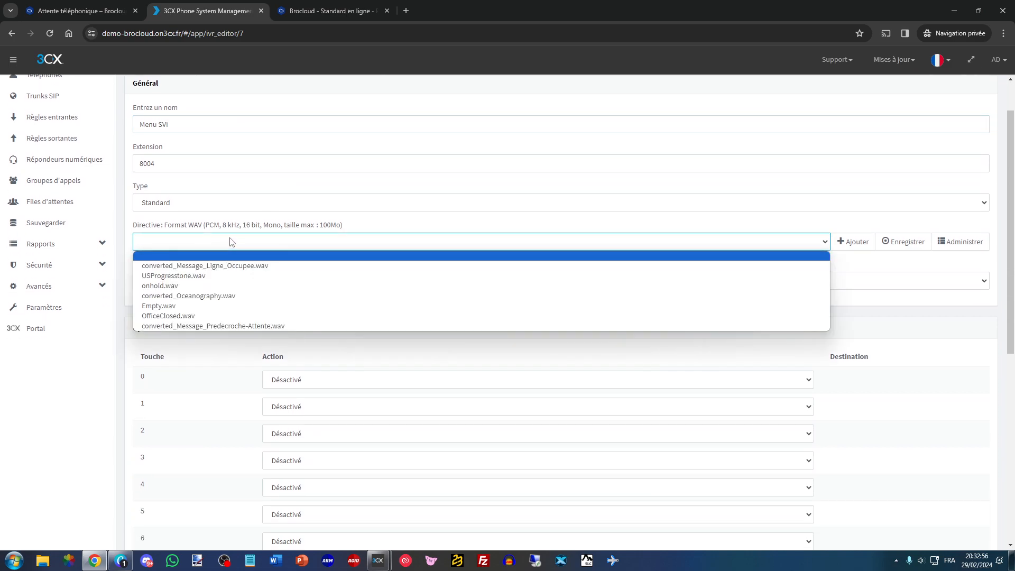
click(230, 243)
click(835, 243)
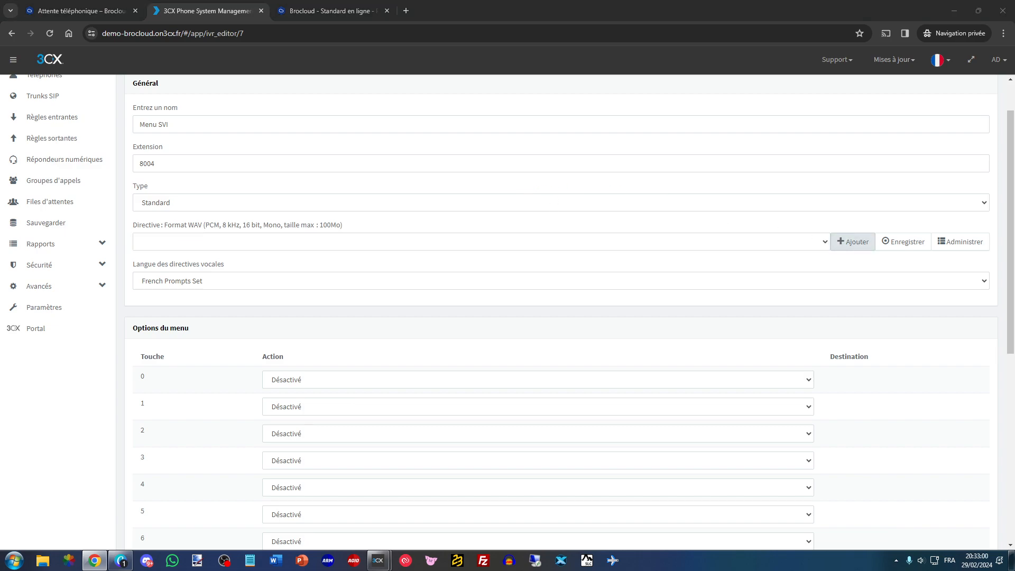
click(645, 253)
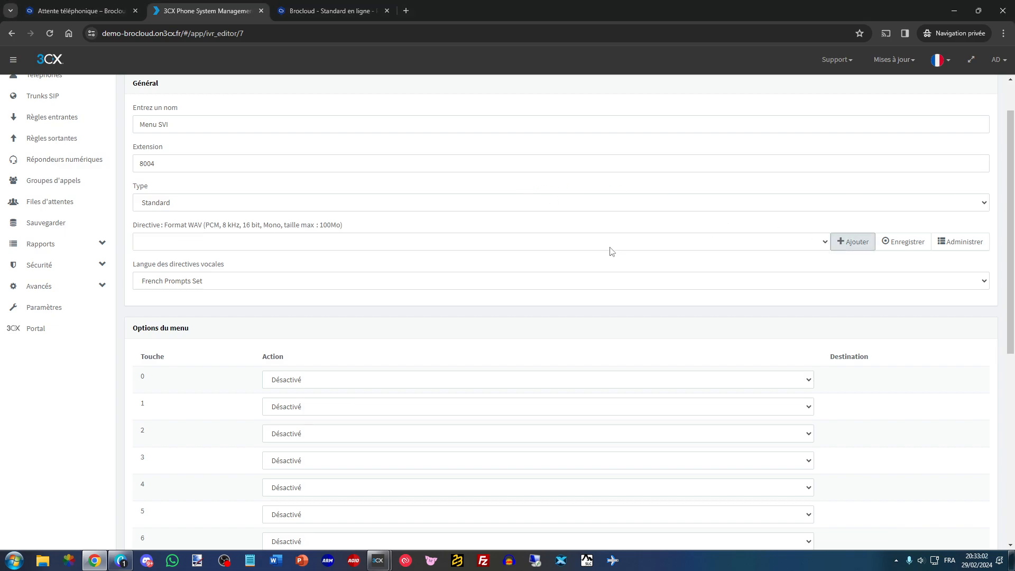
scroll(256, 318, down, 3)
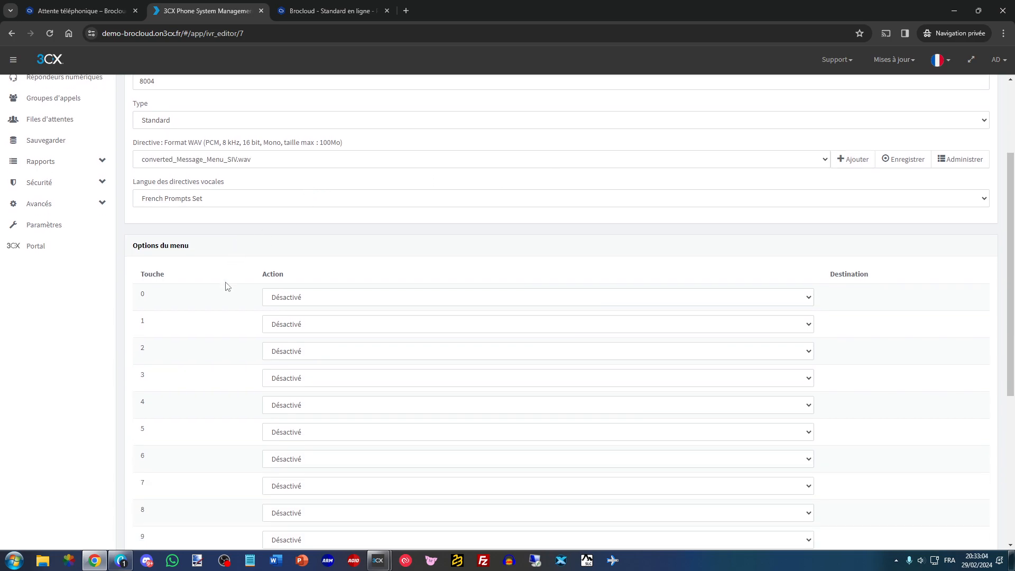
click(312, 250)
click(254, 231)
scroll(167, 170, up, 1)
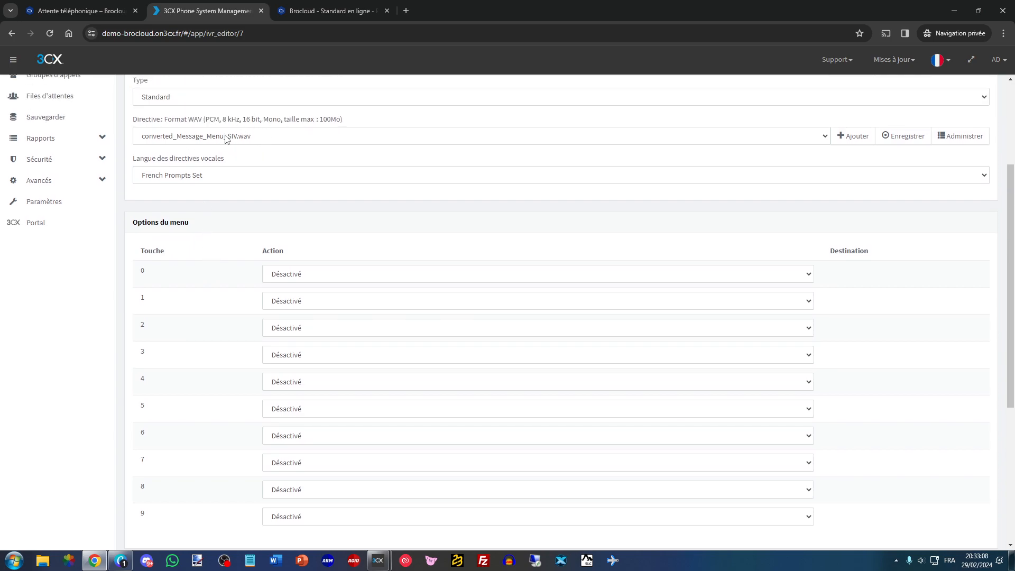
- Set menu key 1 of Menu SVI to connect callers to the queue 8001 Commercial
scroll(211, 189, down, 1)
click(280, 247)
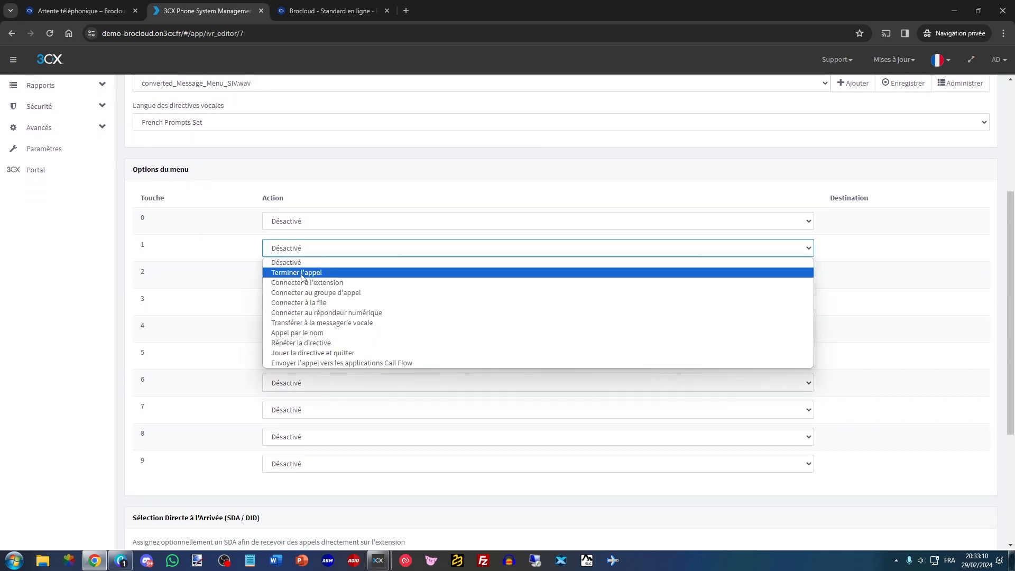
click(301, 303)
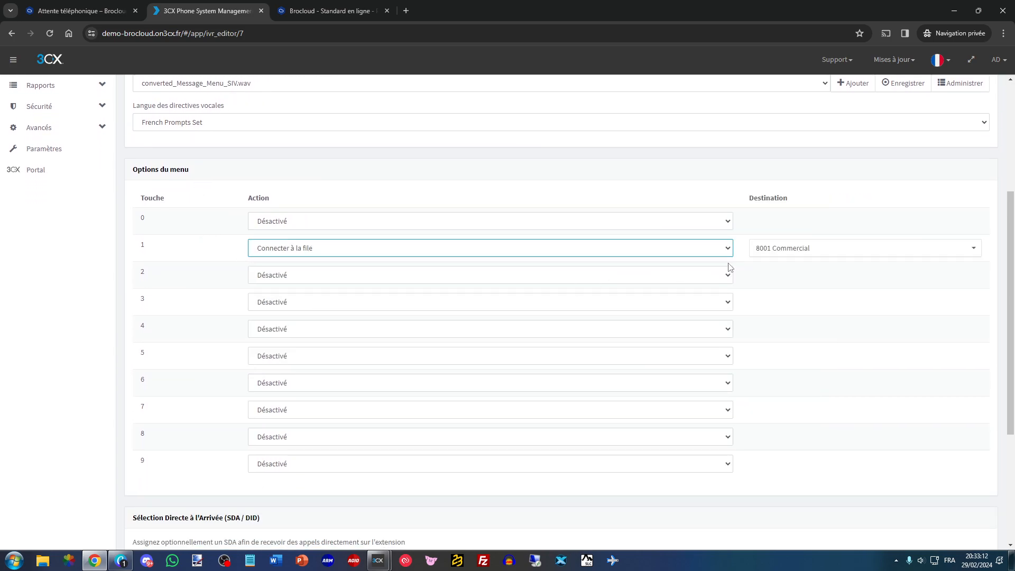
click(771, 249)
click(750, 266)
- Set menu key 2 to connect to the queue 8002 Technique and key 3 to the queue 8003 Direction
click(585, 273)
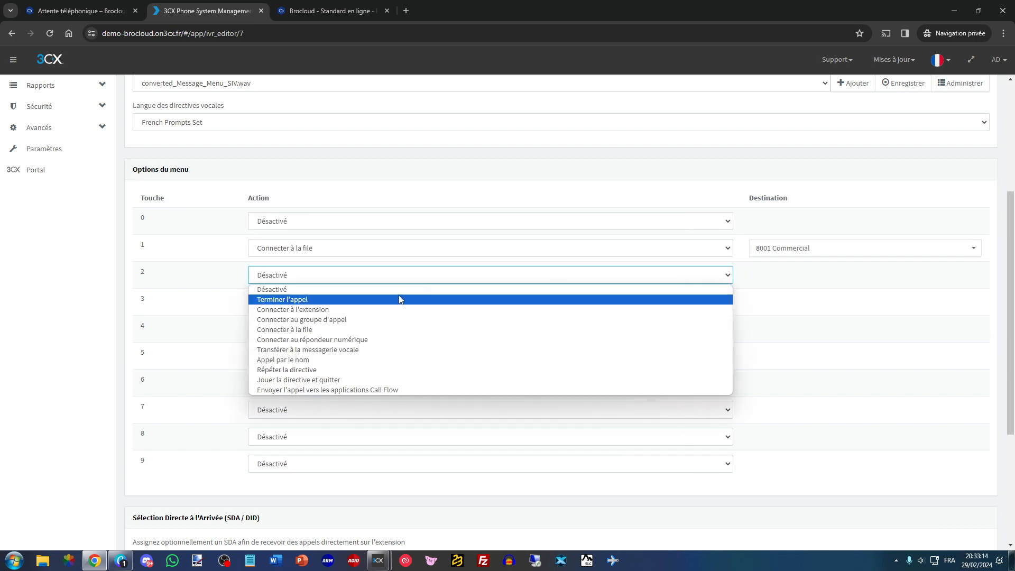
click(349, 330)
click(779, 277)
click(759, 307)
click(728, 303)
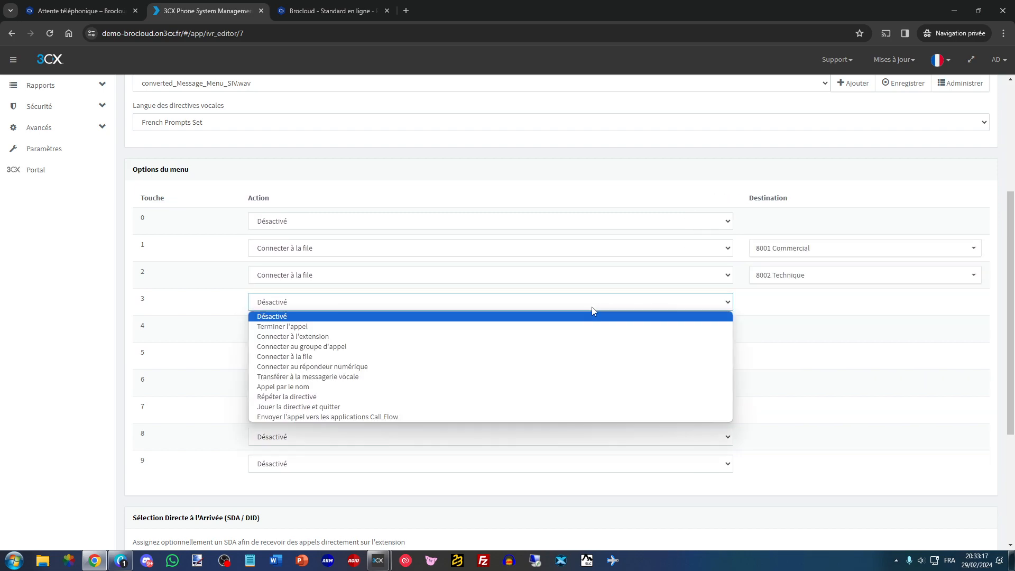
click(439, 355)
click(760, 302)
click(755, 351)
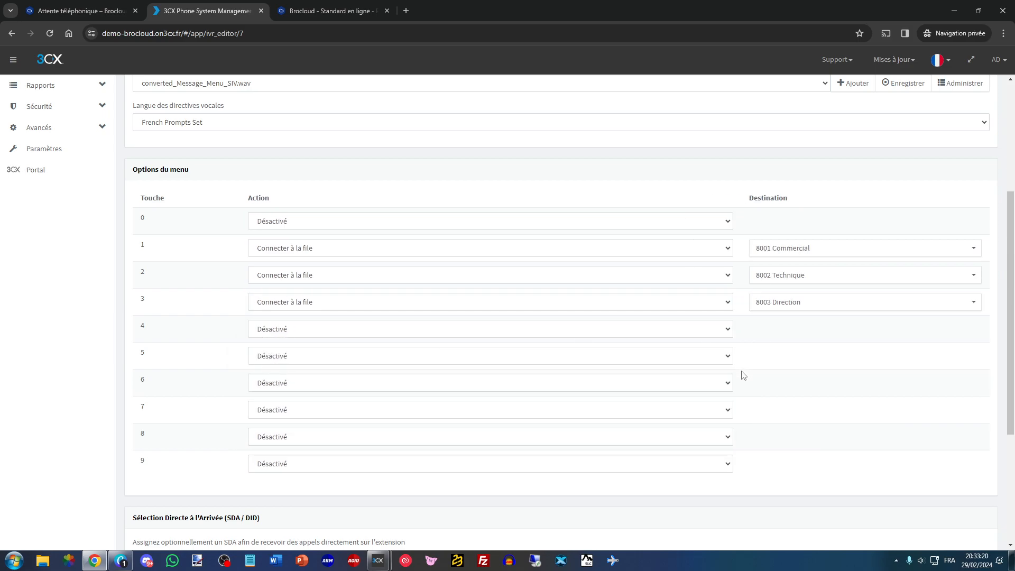
- Set the no-input timeout of Menu SVI to 10 seconds
scroll(255, 344, down, 1)
scroll(255, 344, down, 3)
double_click(162, 440)
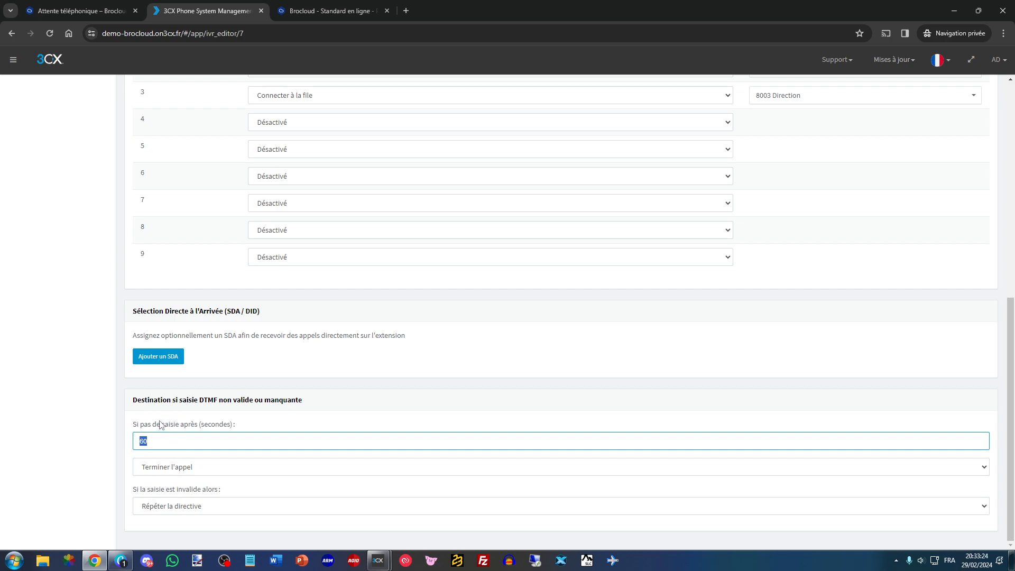
text(10)
scroll(200, 240, up, 8)
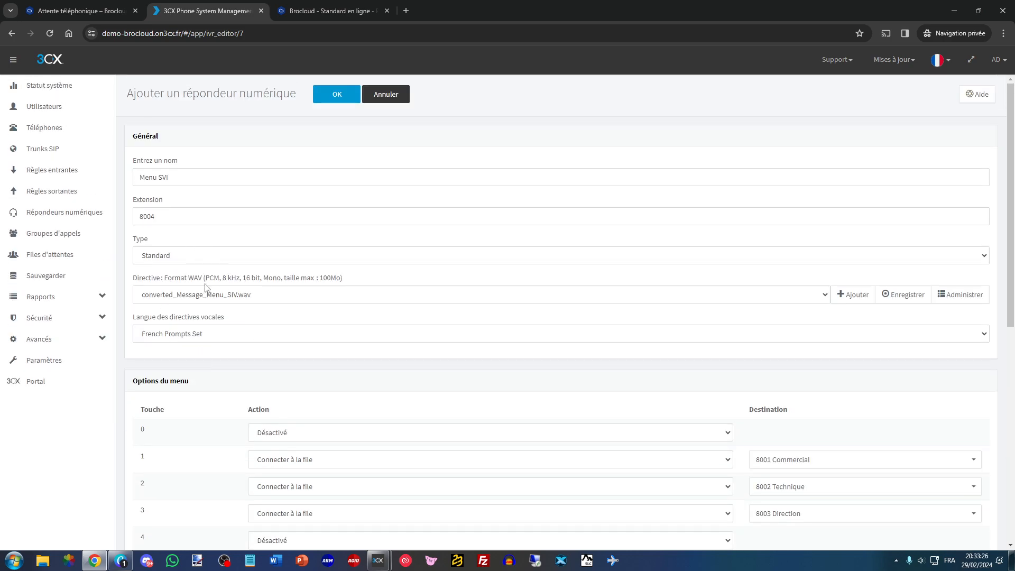
scroll(191, 386, down, 7)
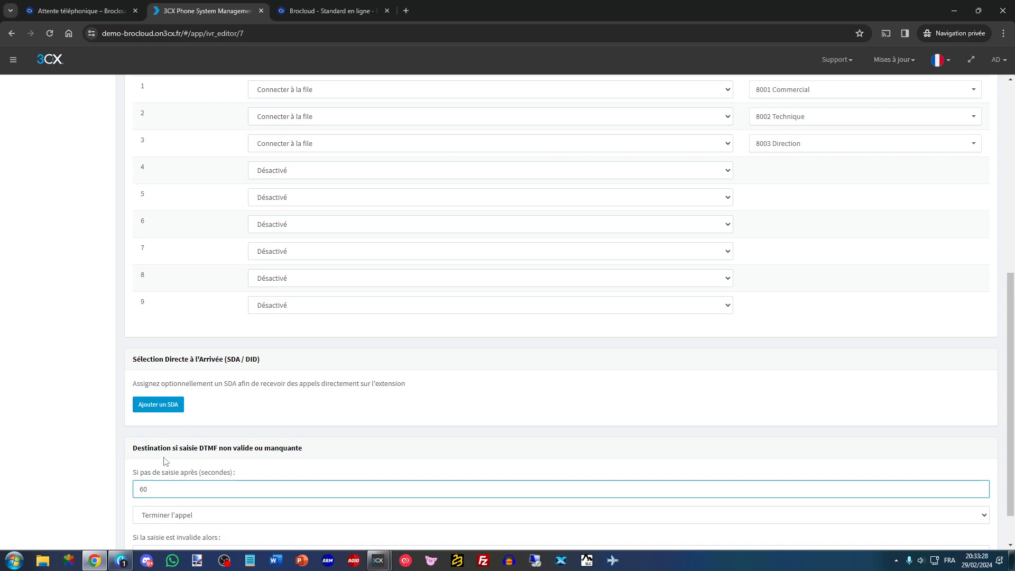
scroll(166, 466, down, 1)
drag(160, 438, 113, 431)
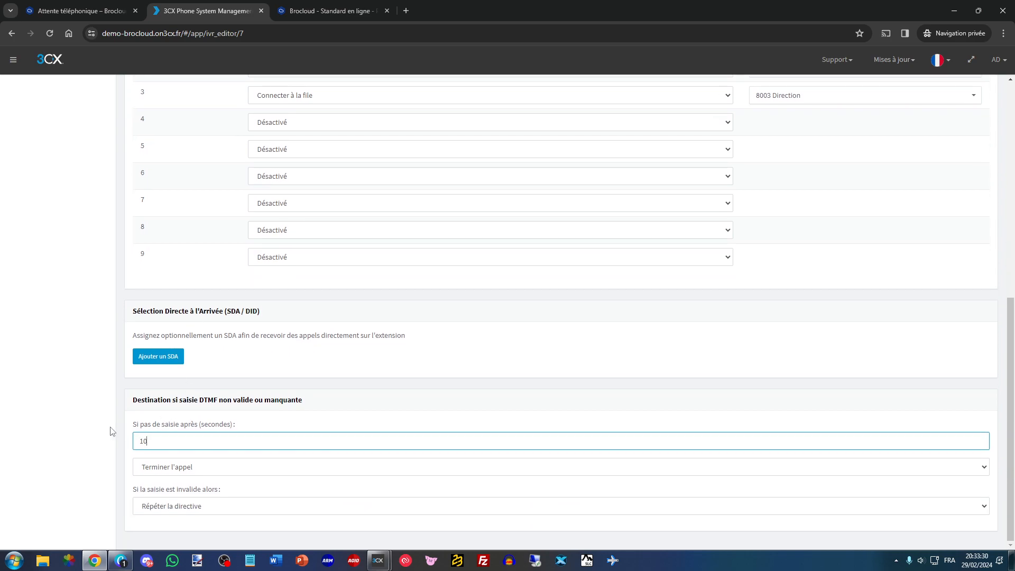
- Set the no-input action to Répéter la directive and save the Menu SVI receptionist
click(185, 468)
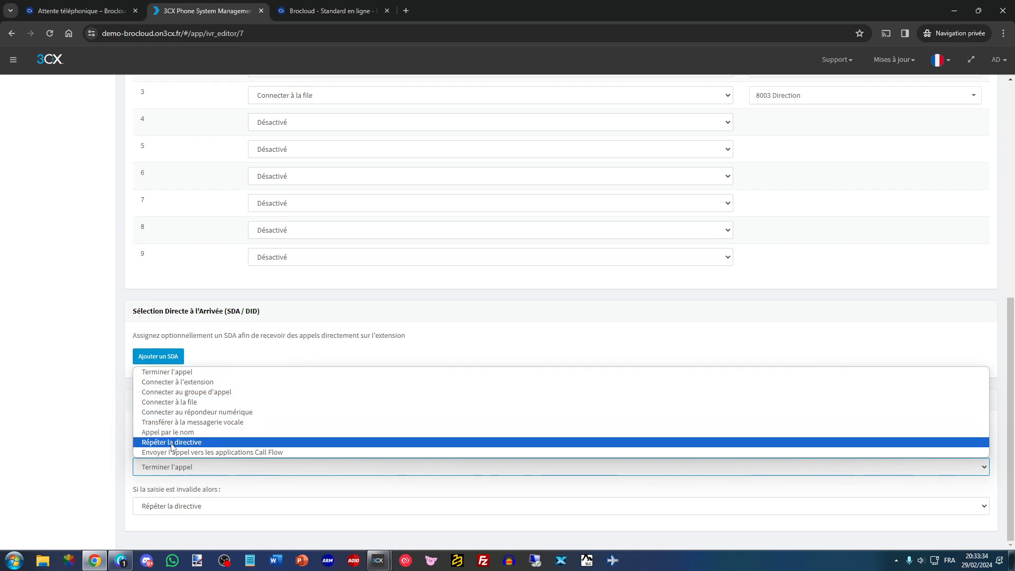
click(156, 443)
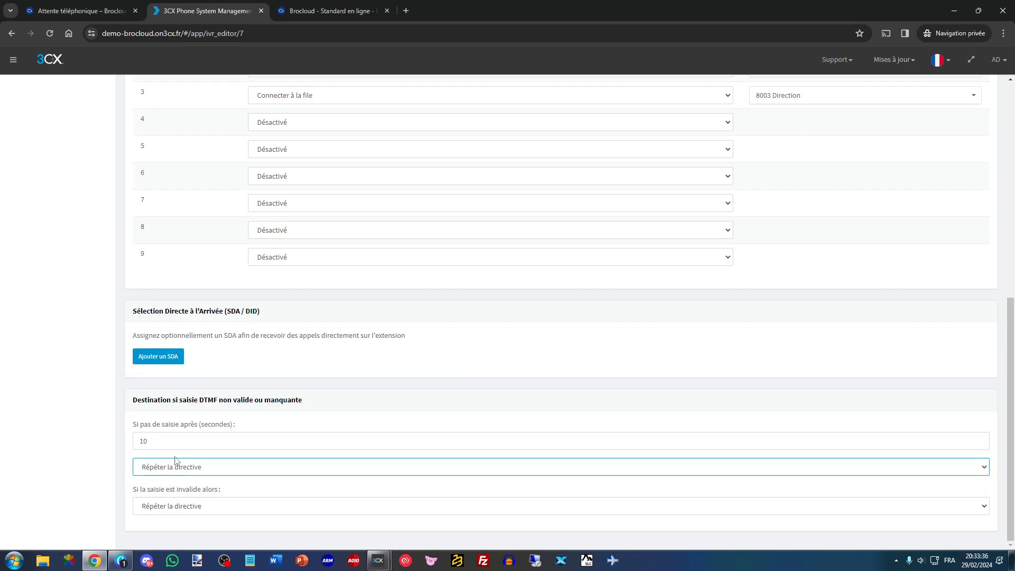
click(215, 420)
scroll(211, 402, up, 8)
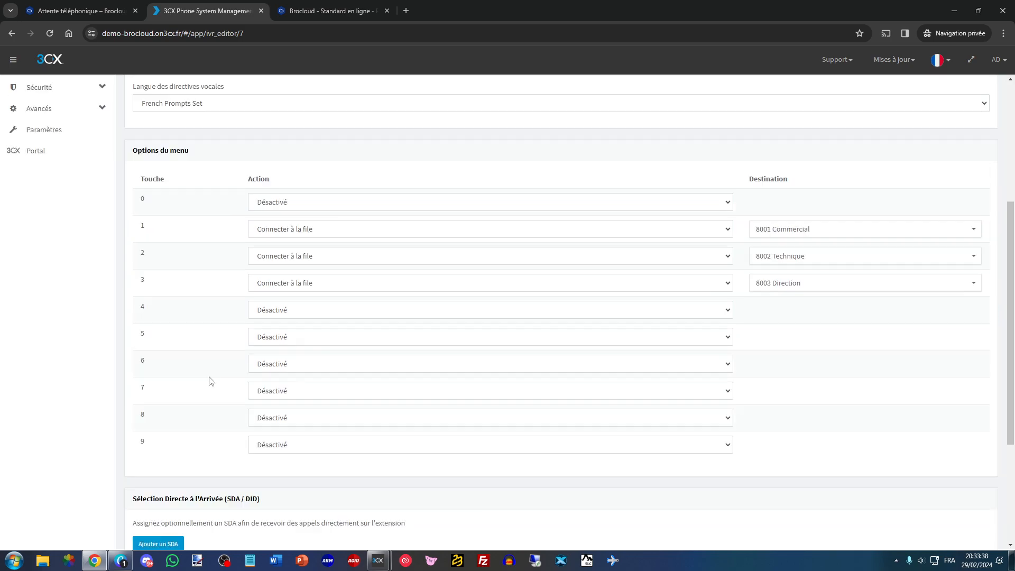
click(330, 94)
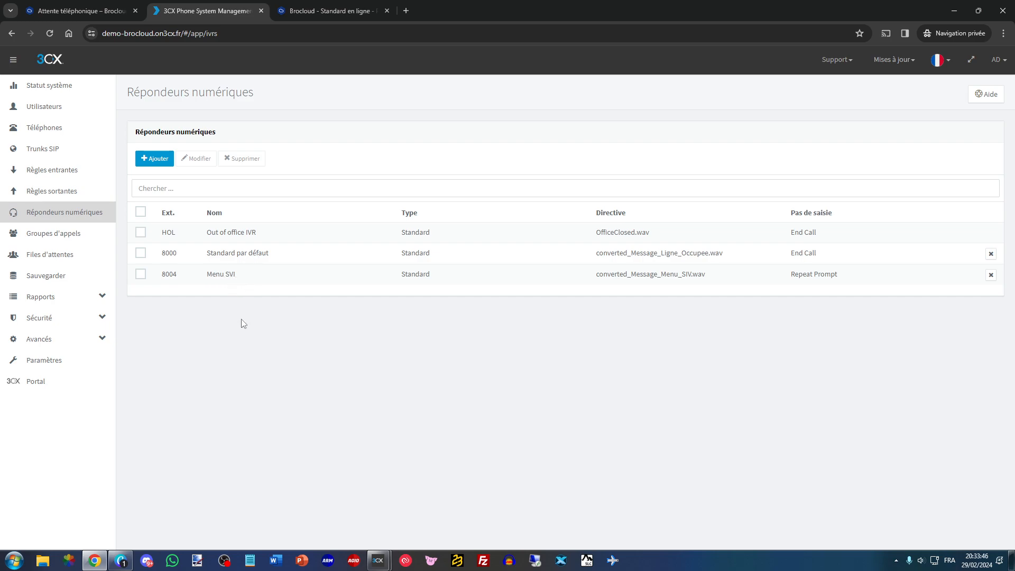
- Compare the Menu SVI receptionist settings with the Annonce d'accueil stage in the example call scenario diagram
click(327, 10)
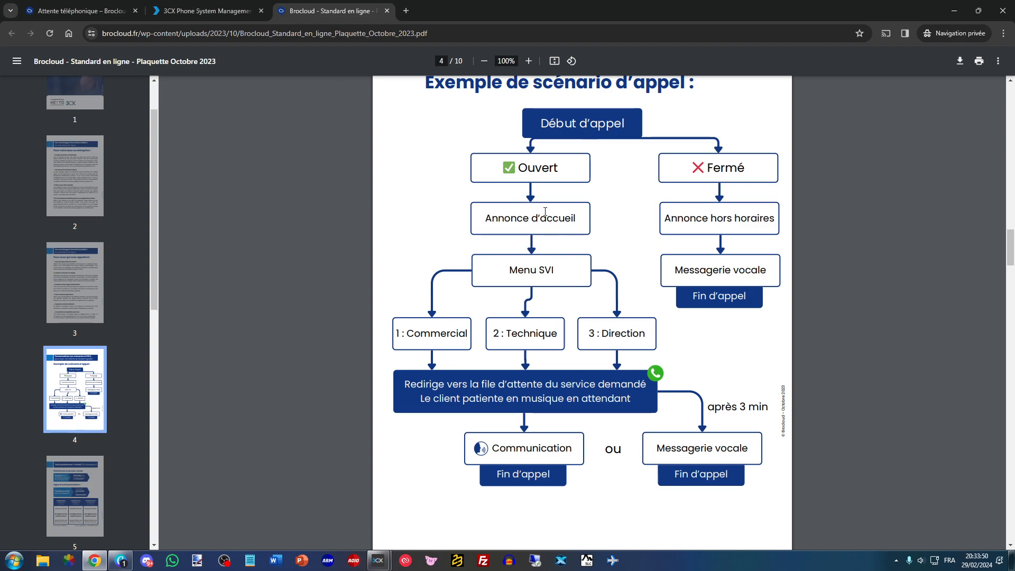
click(206, 10)
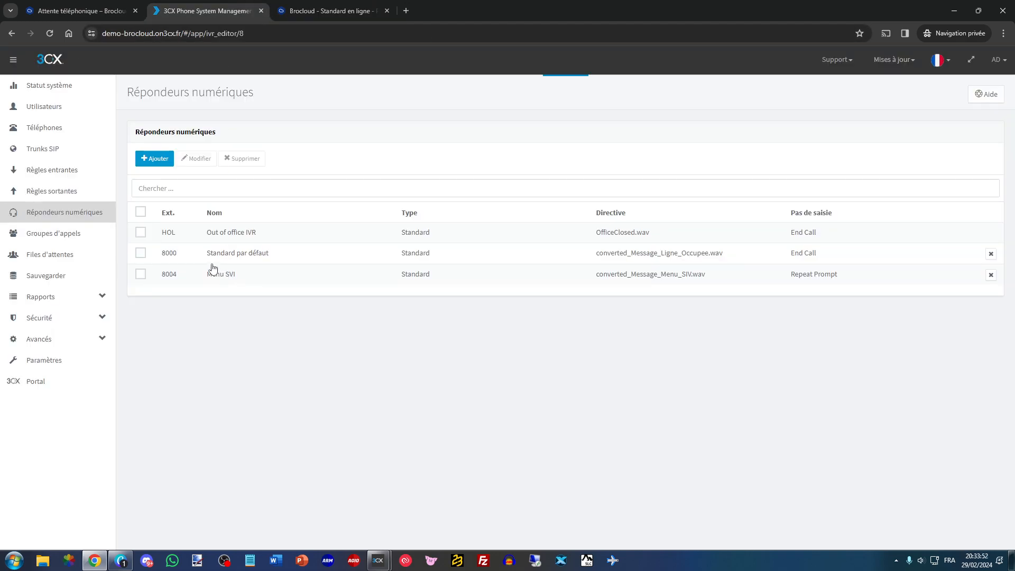
click(217, 271)
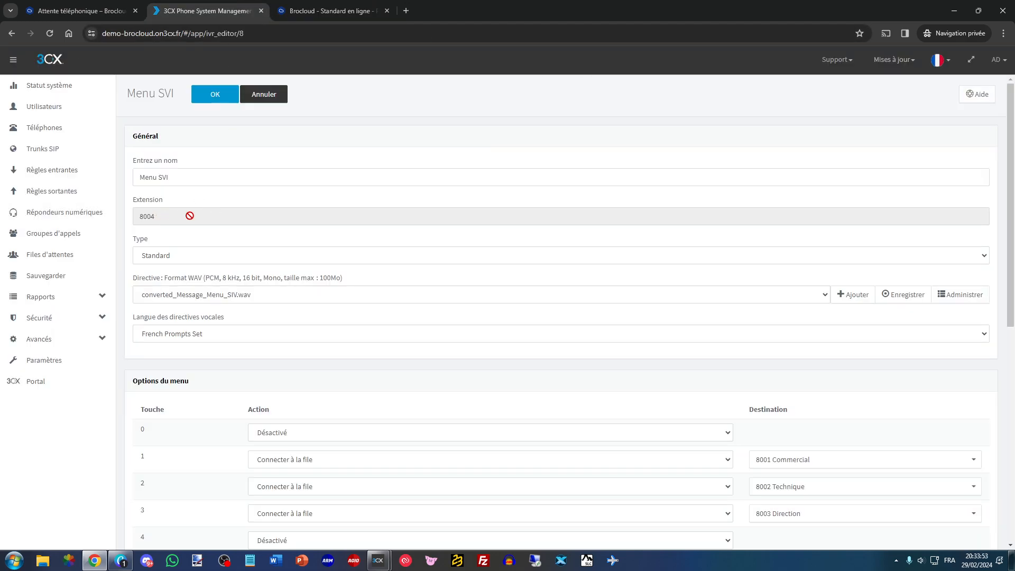
click(281, 99)
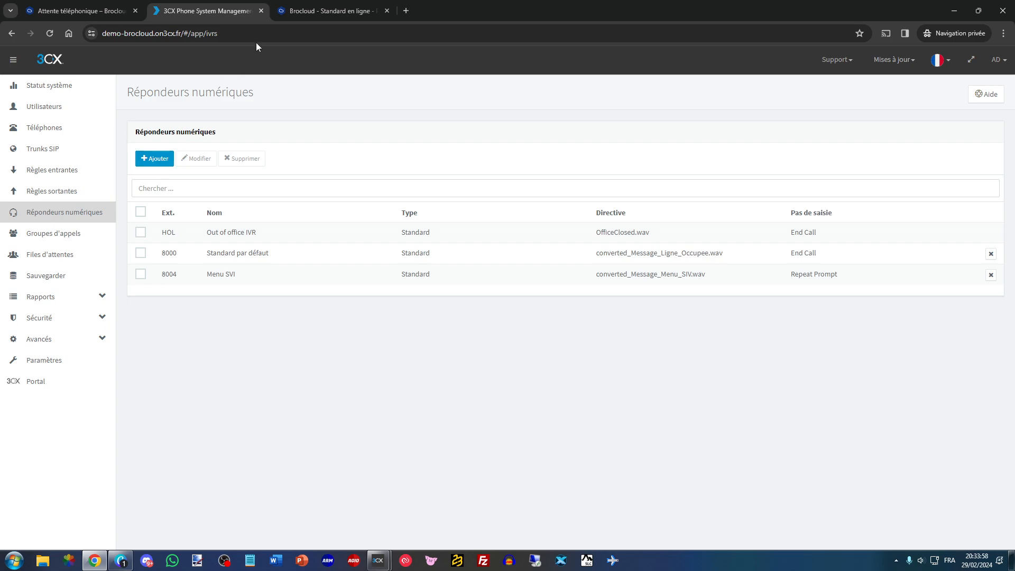
click(317, 10)
drag(481, 208, 565, 225)
click(494, 239)
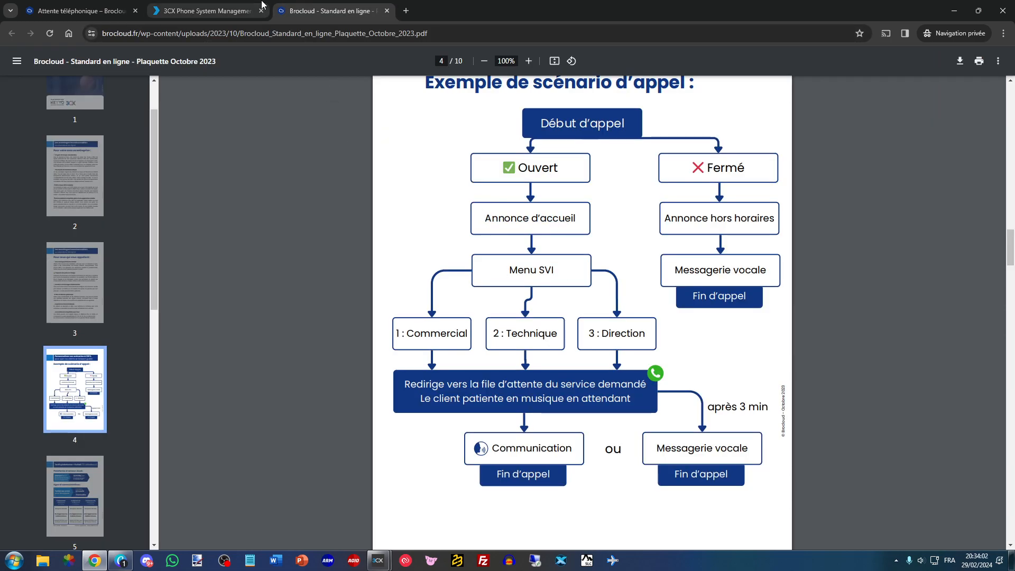
- Add a digital receptionist named Pré-décroché ouvert and upload the Predecroche-Attente message as its prompt
click(207, 11)
click(156, 159)
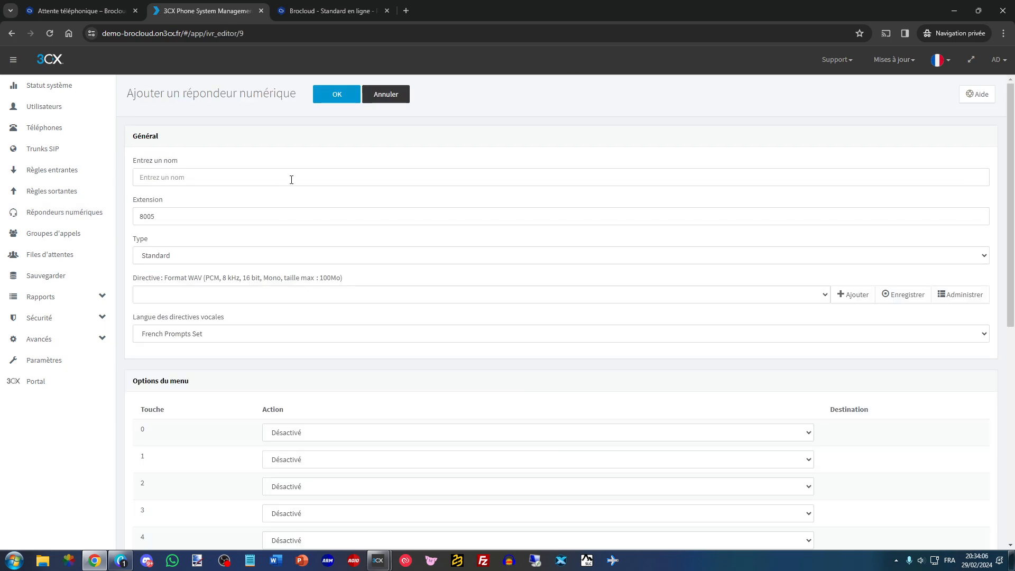
click(291, 180)
text(Pré)
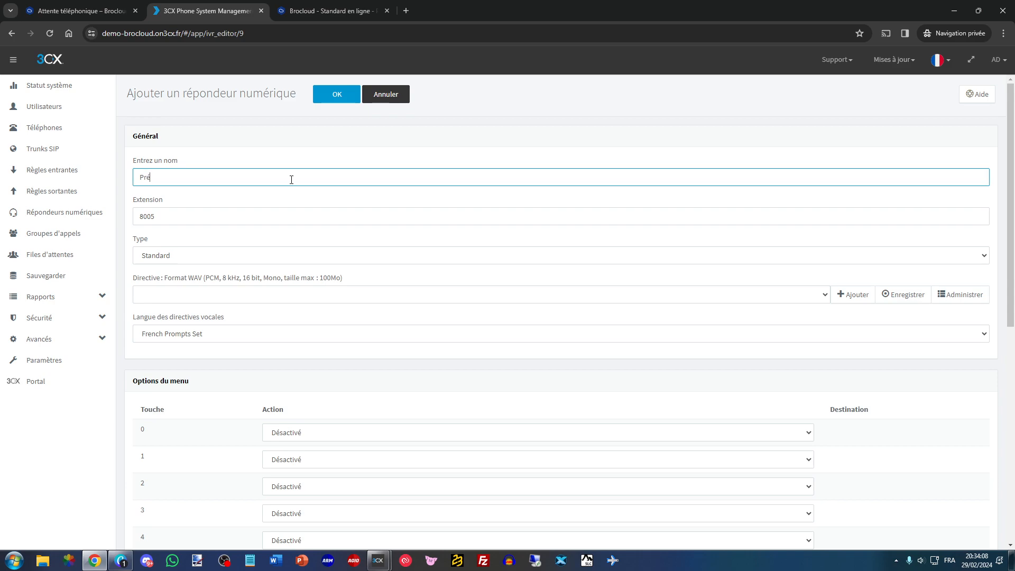
text(-décroché ouvert)
click(851, 294)
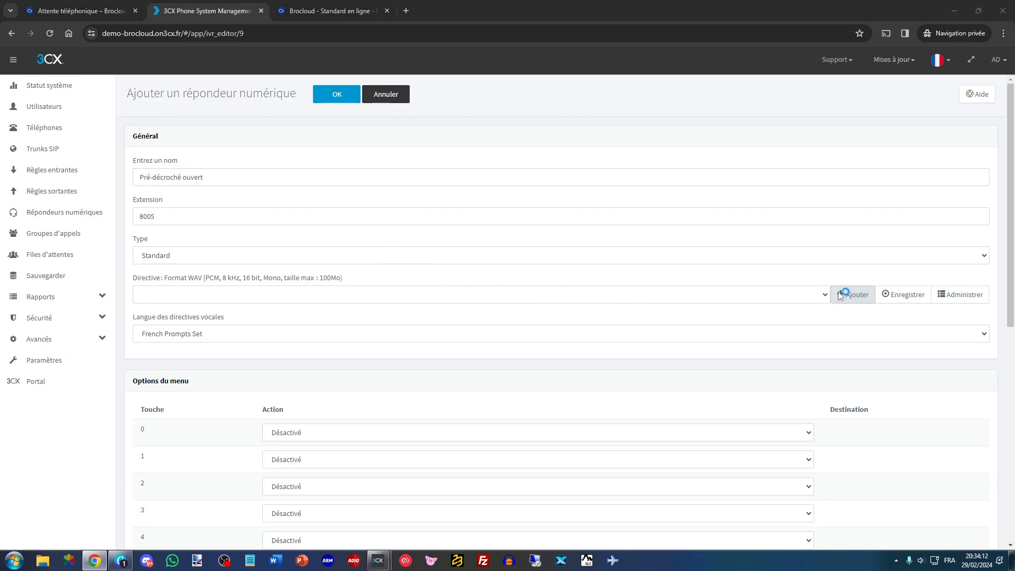
key(Return)
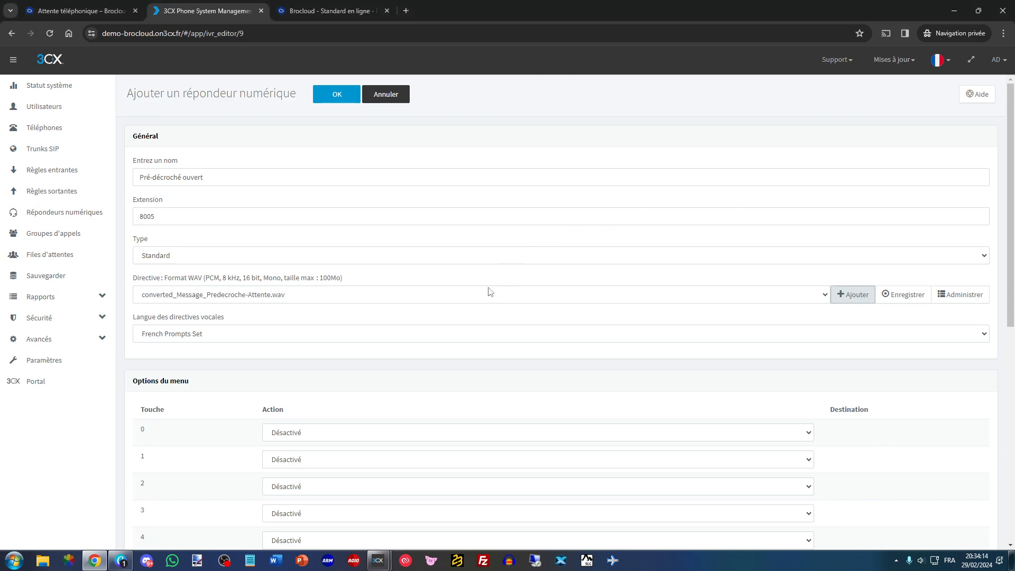
click(359, 278)
- Set the no-input timeout of the Pré-décroché ouvert receptionist to 1 second
scroll(274, 359, down, 8)
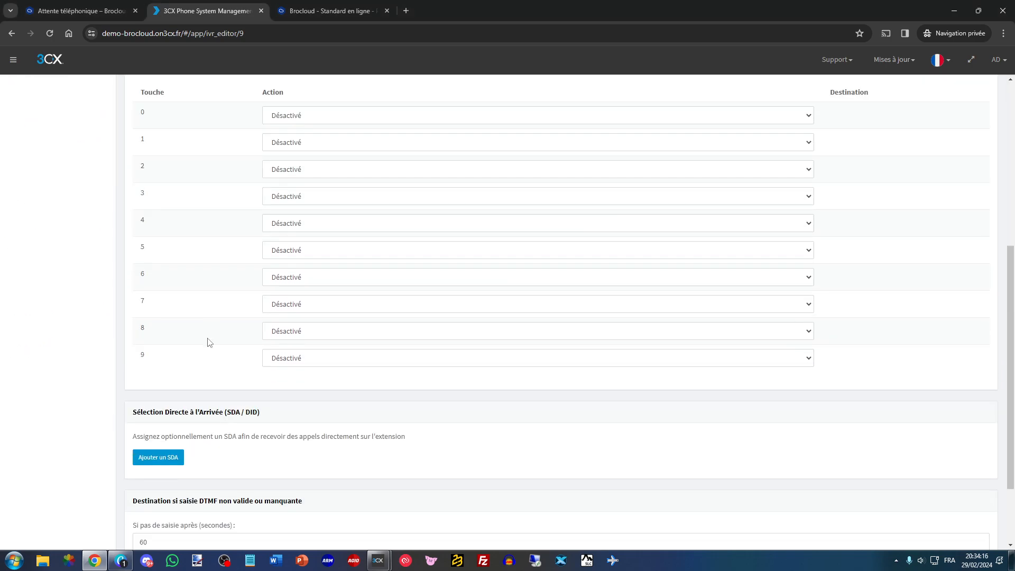
double_click(162, 435)
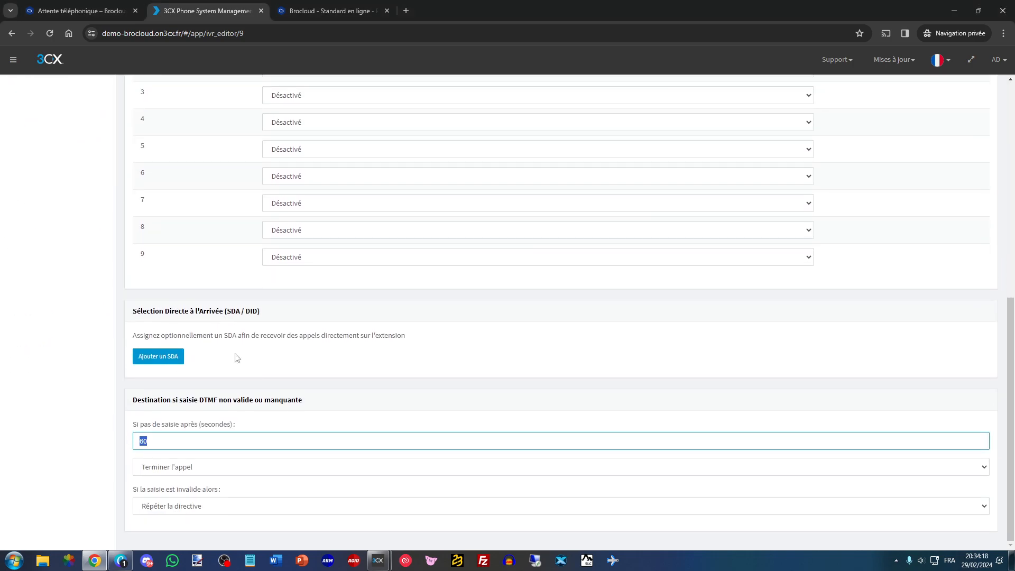
scroll(197, 225, up, 8)
scroll(185, 317, down, 8)
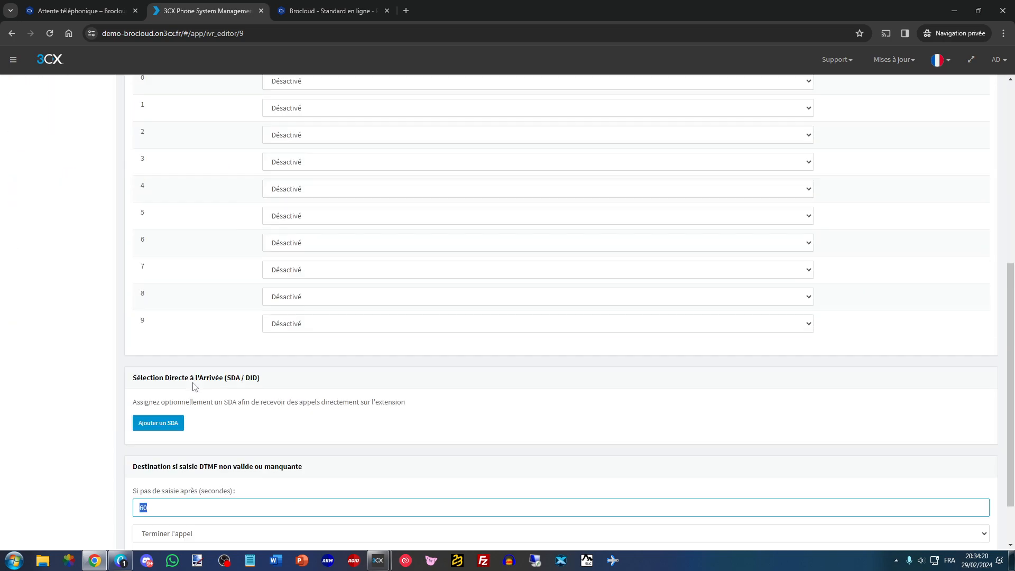
click(176, 424)
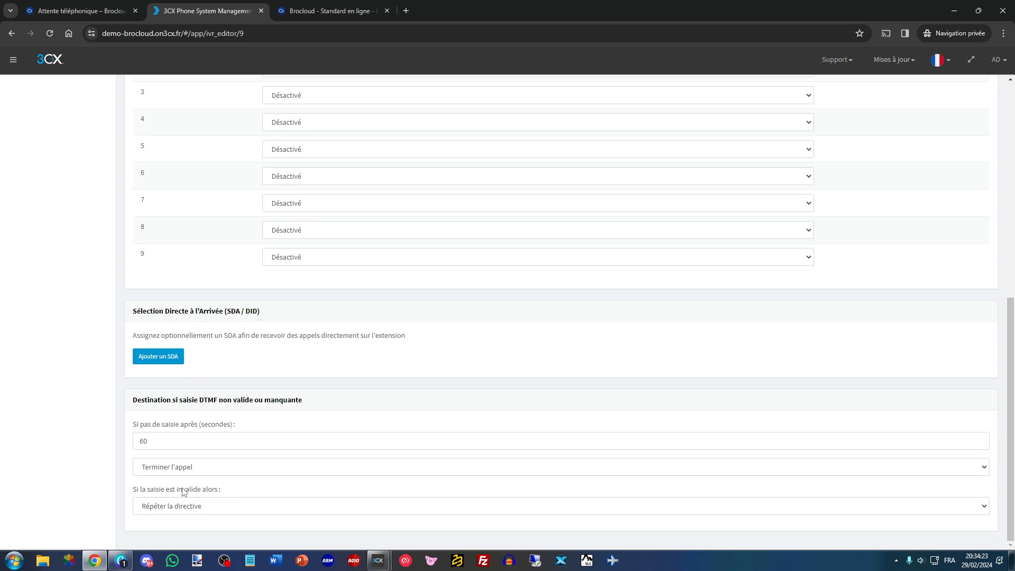
scroll(173, 502, up, 8)
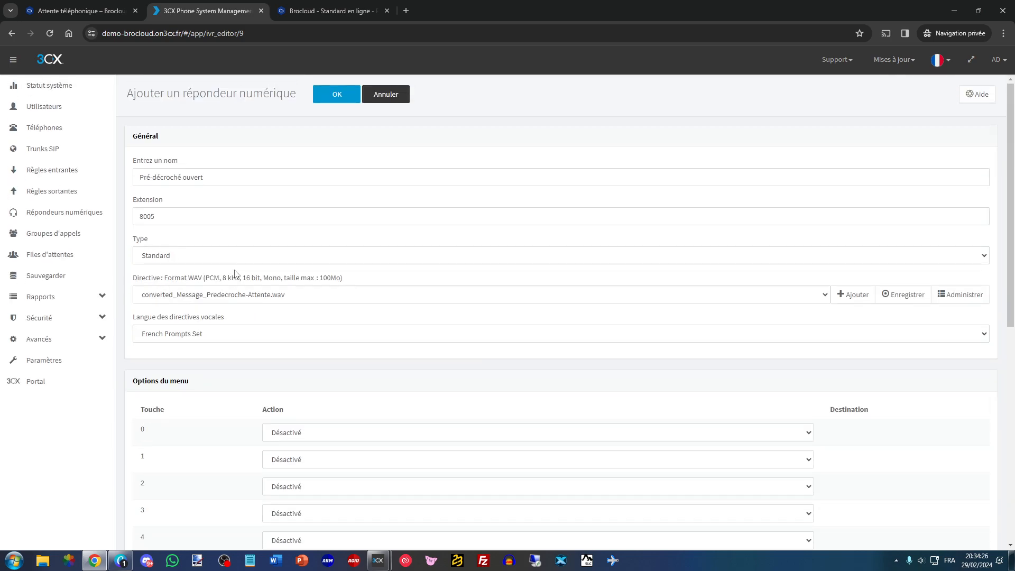
scroll(235, 273, down, 4)
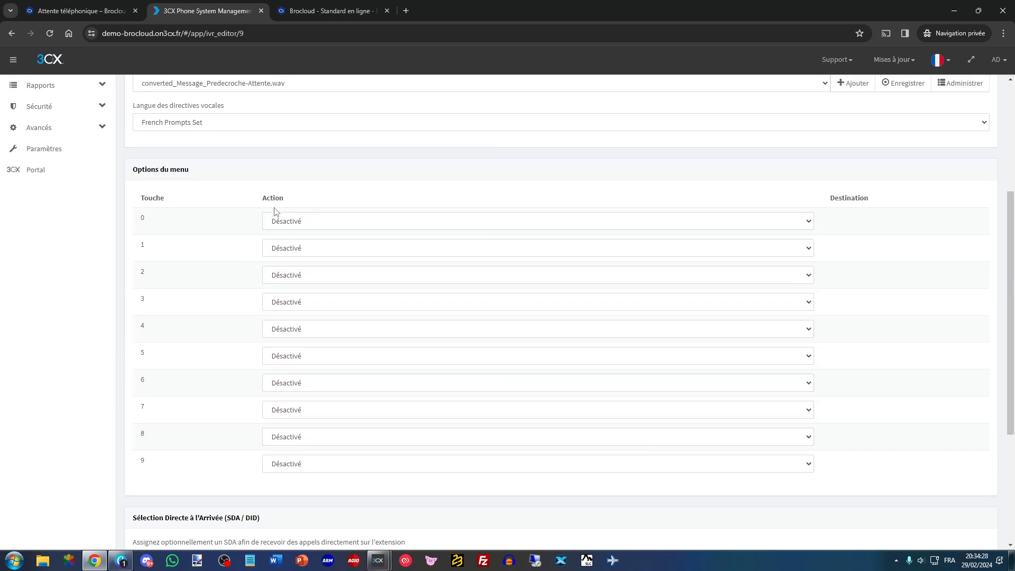
scroll(222, 264, up, 4)
scroll(222, 274, down, 9)
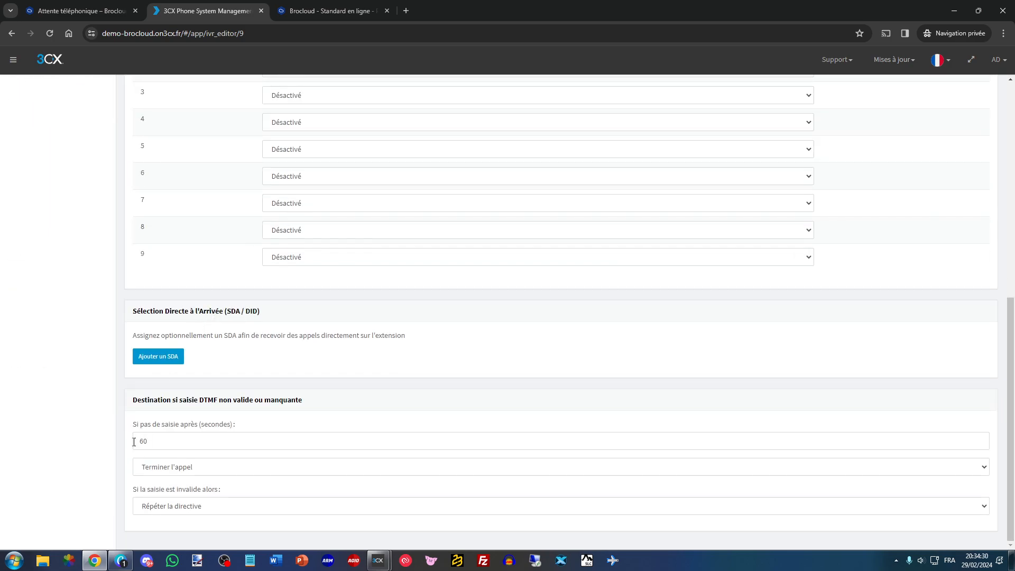
double_click(164, 441)
click(164, 468)
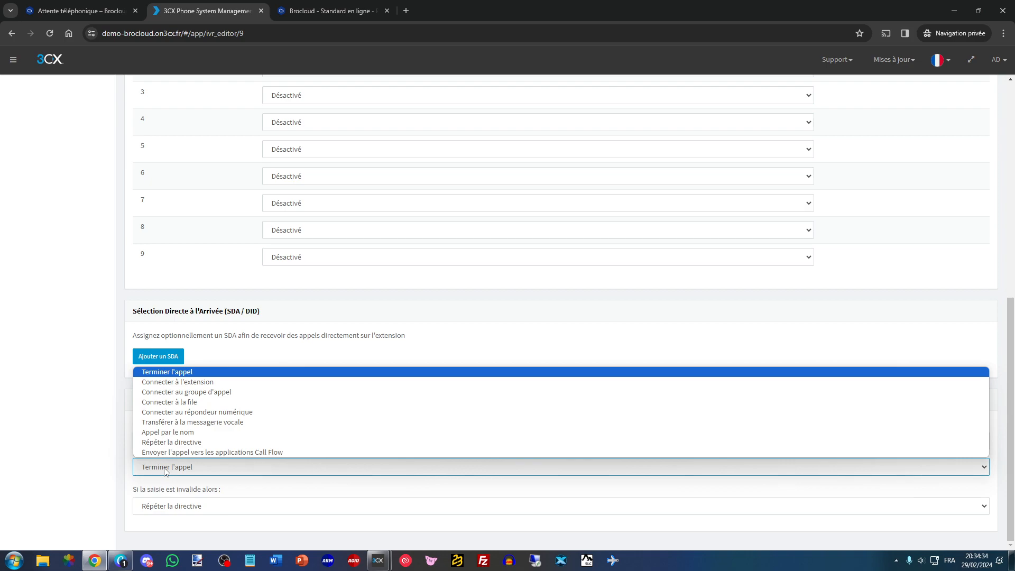
click(164, 469)
double_click(157, 442)
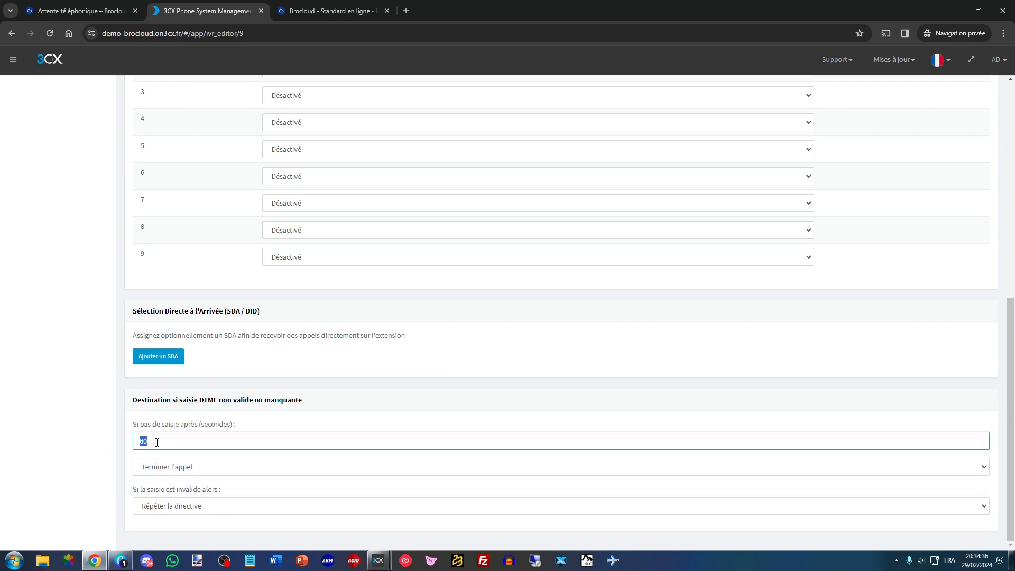
click(177, 421)
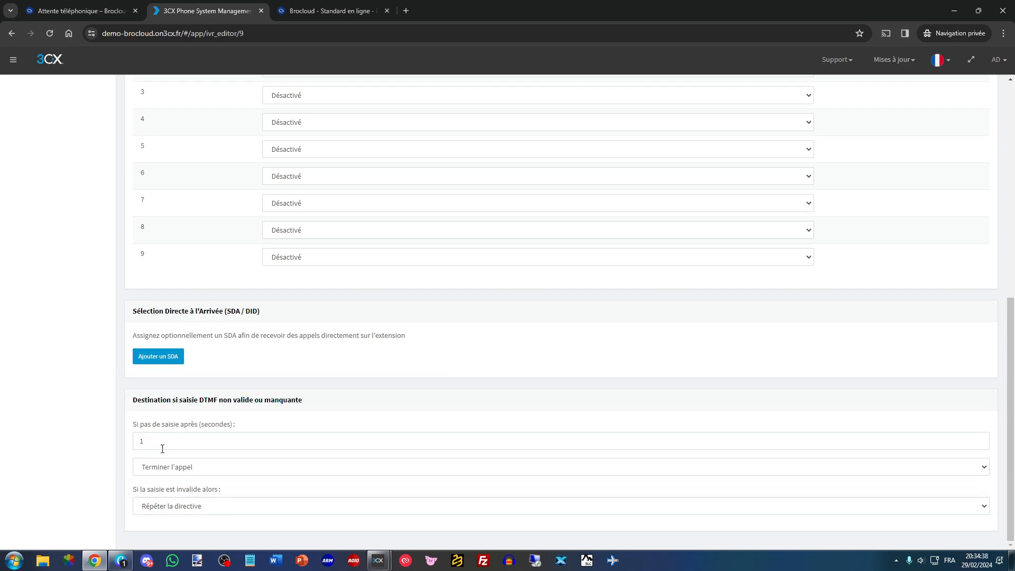
- Set the no-input action to Connecter au répondeur numérique with IVR 8004 Menu SVI as destination, and save the receptionist
scroll(170, 441, up, 8)
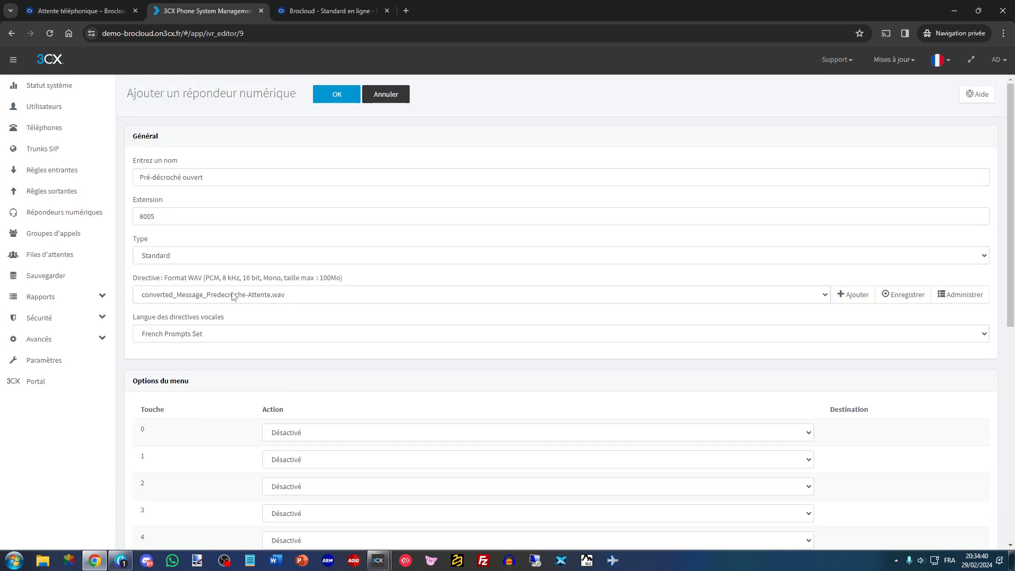
scroll(233, 379, down, 8)
click(180, 466)
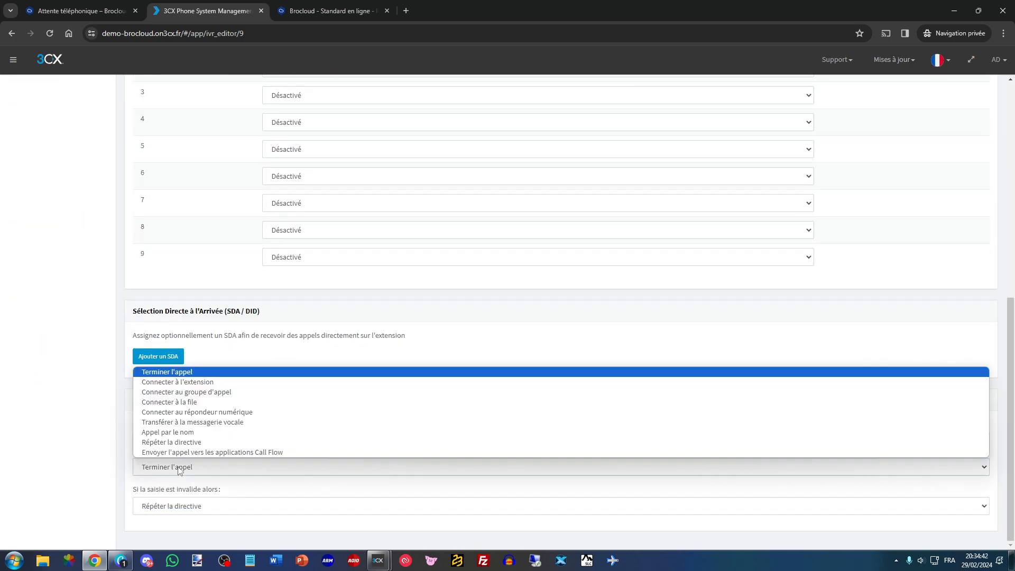
click(178, 469)
double_click(140, 440)
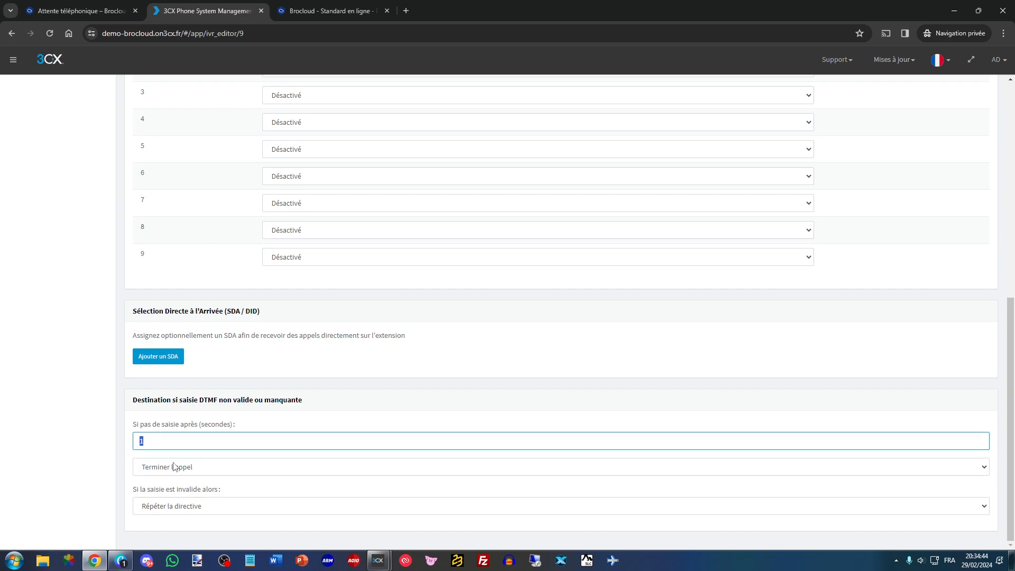
click(174, 464)
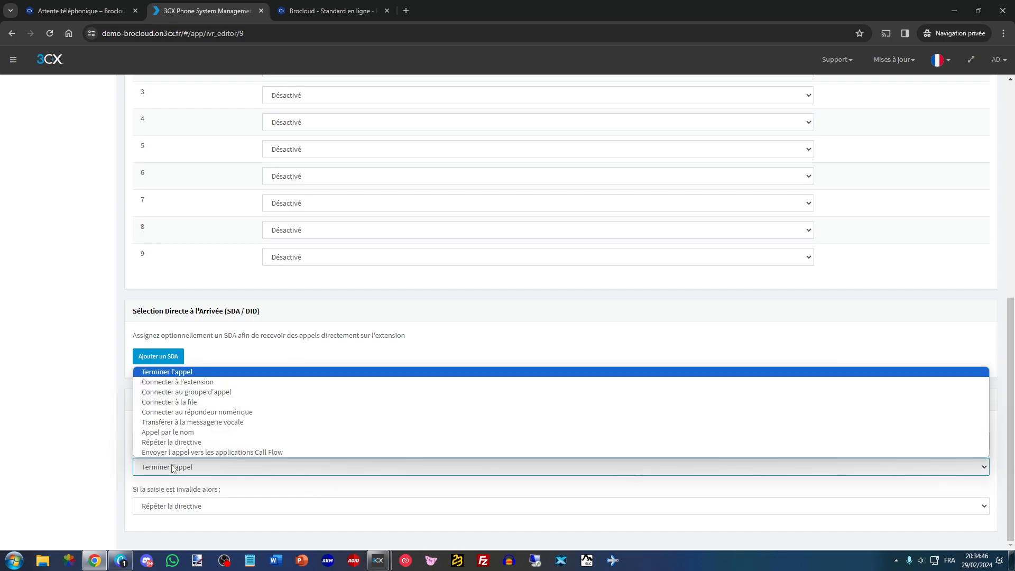
click(167, 413)
scroll(180, 468, down, 1)
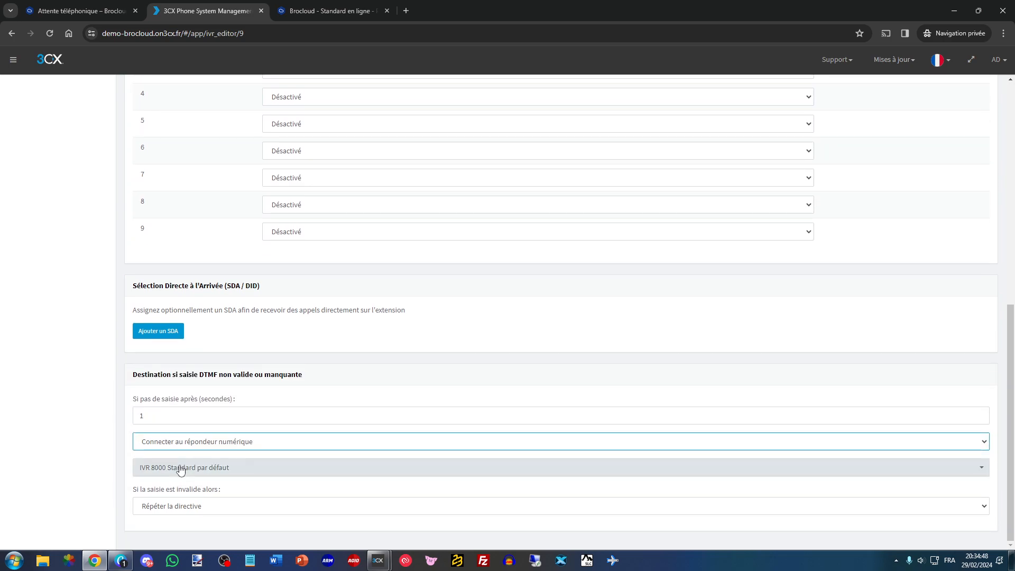
click(180, 469)
click(185, 499)
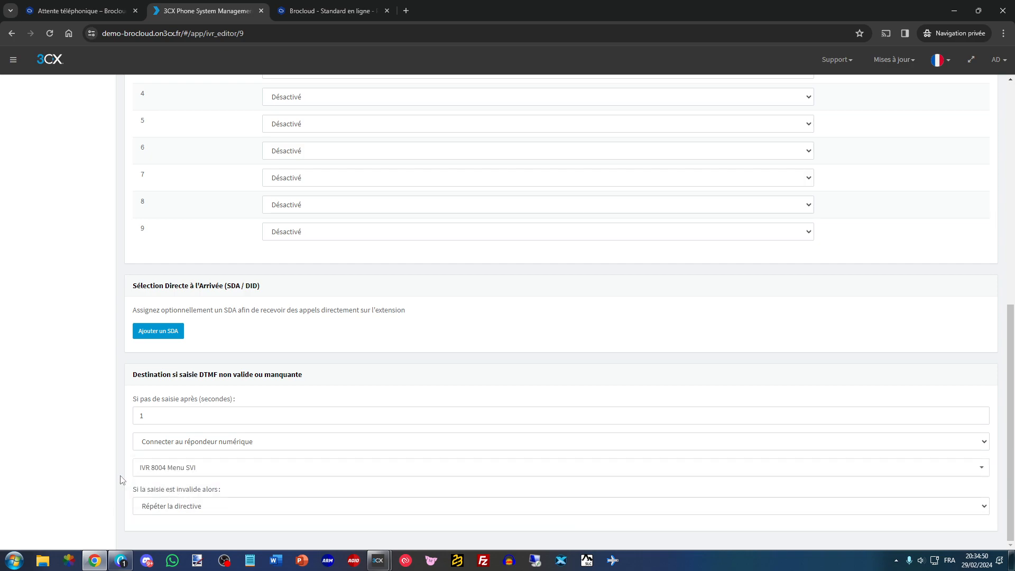
scroll(120, 480, up, 6)
click(339, 98)
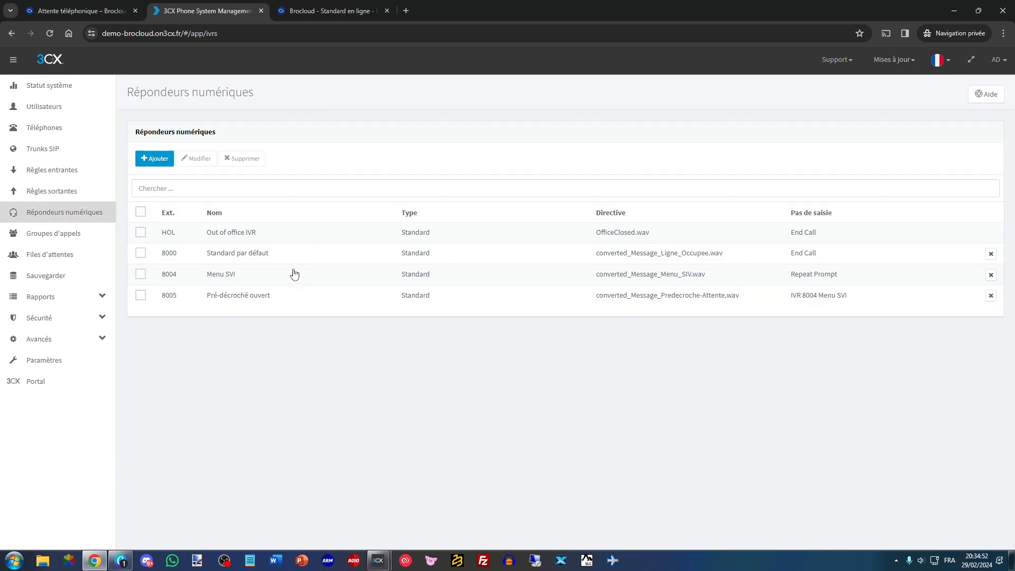
- Following the call scenario diagram, add a digital receptionist named Pré-décroché fermé and upload the Message_Horaires recording as its prompt
click(325, 11)
drag(485, 219, 572, 218)
click(570, 217)
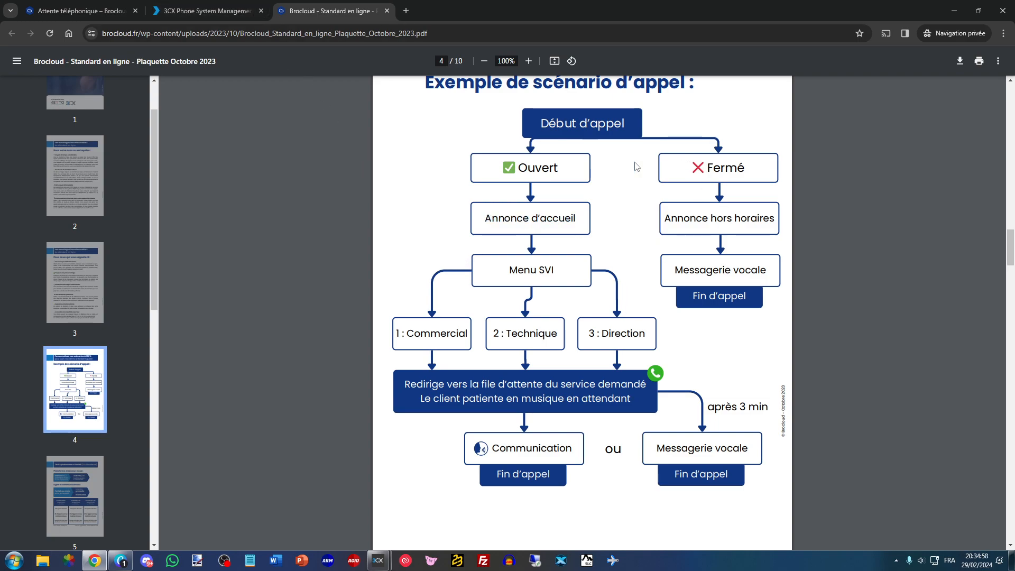
click(206, 11)
click(153, 156)
click(270, 177)
text(Pré-décroché fermé)
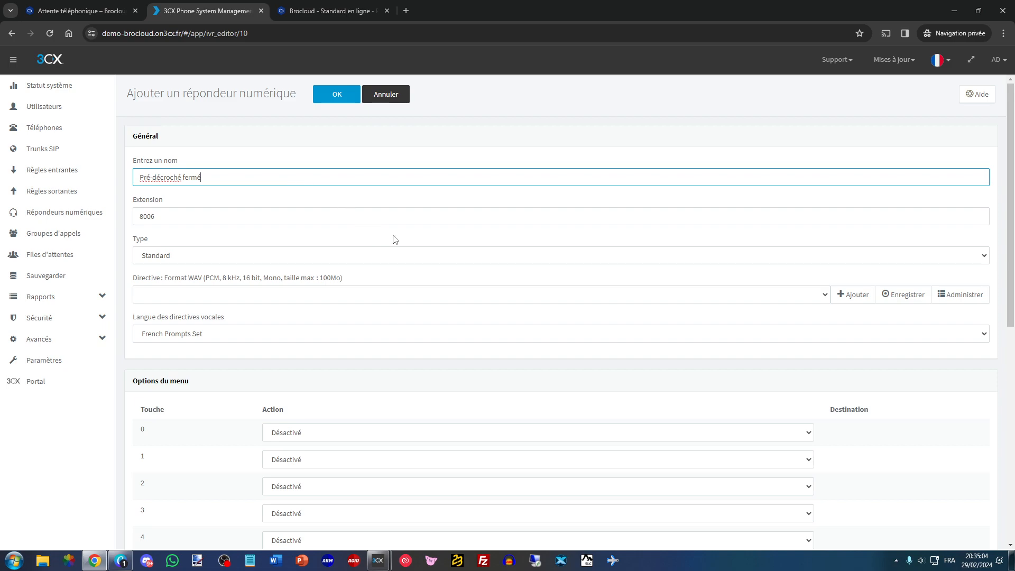
drag(204, 179, 140, 199)
click(201, 190)
click(845, 298)
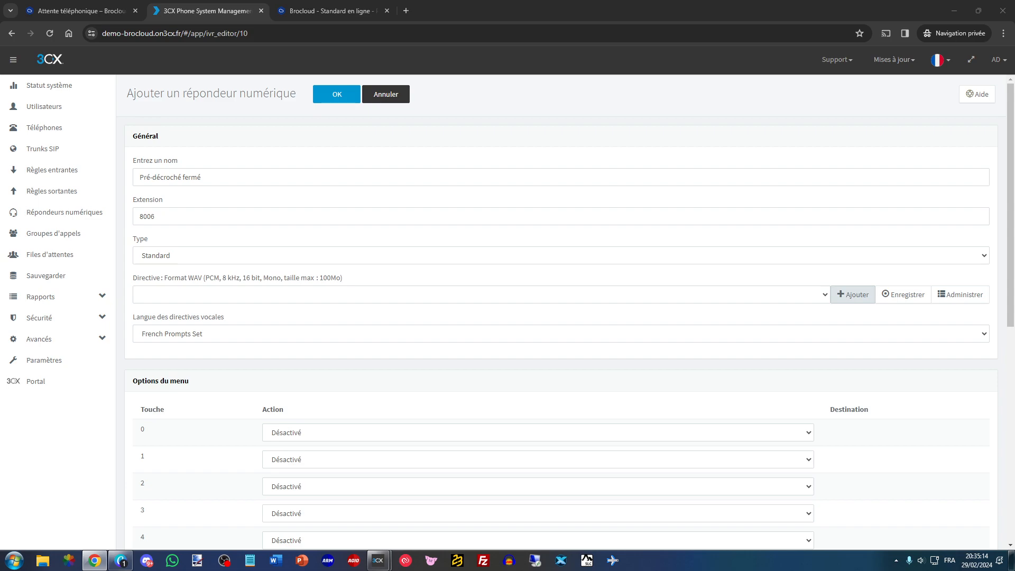
double_click(854, 204)
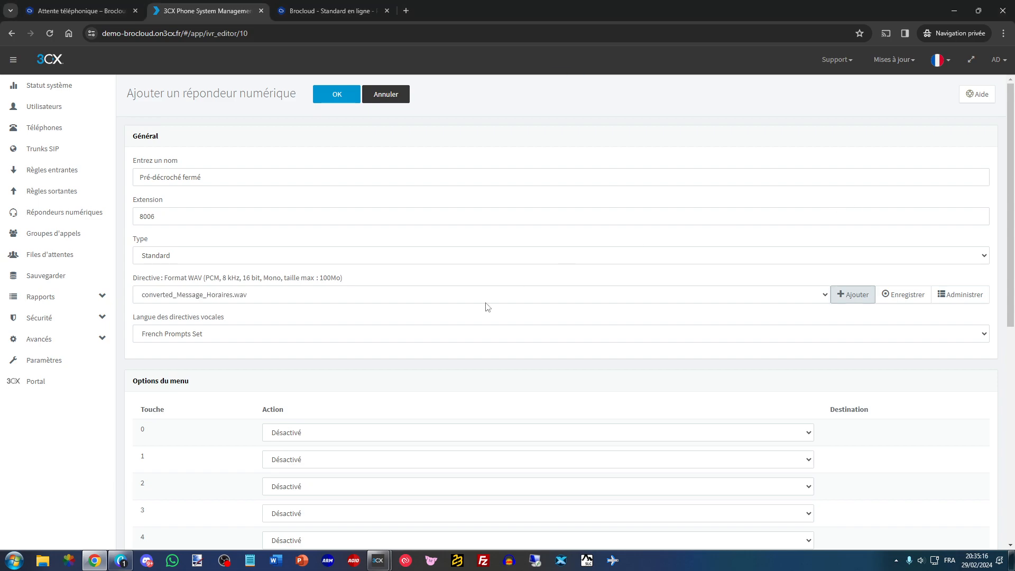
- Set the no-input timeout of the Pré-décroché fermé receptionist to 1 second
scroll(190, 349, down, 8)
double_click(133, 440)
text(1)
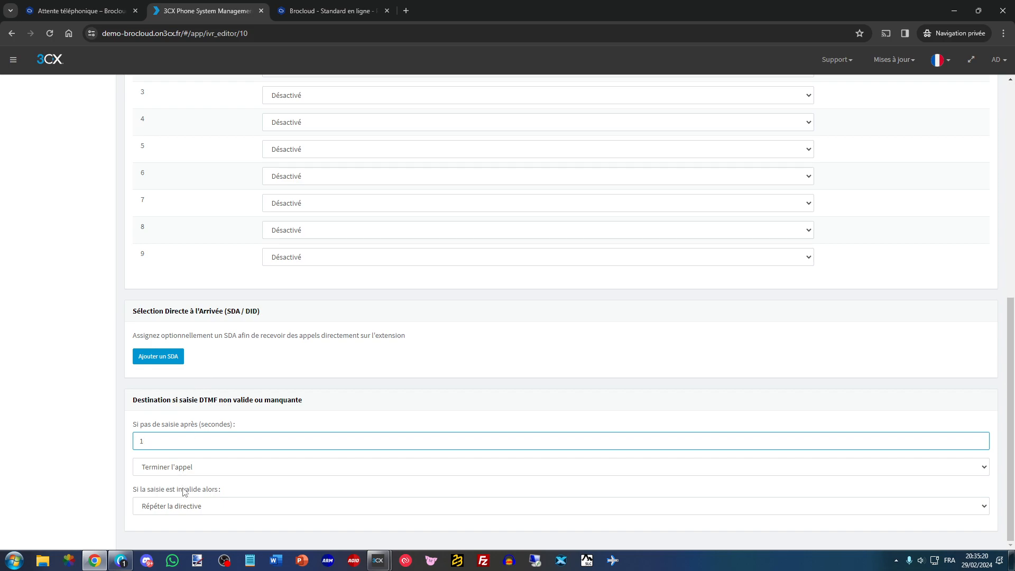
- Try Transférer à la messagerie vocale as the no-input action, with the voicemail of extension 1000 as destination
click(193, 468)
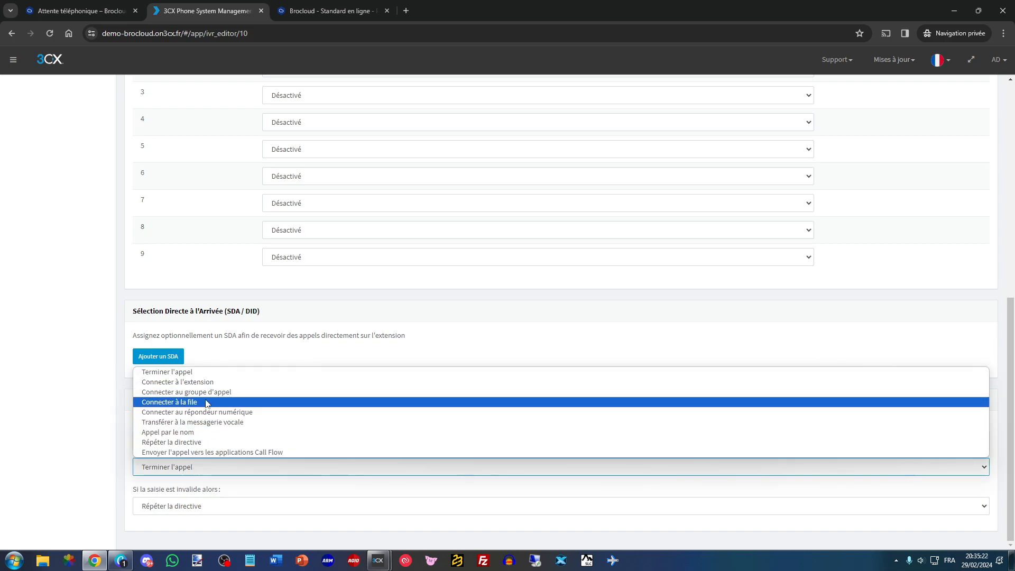
click(197, 422)
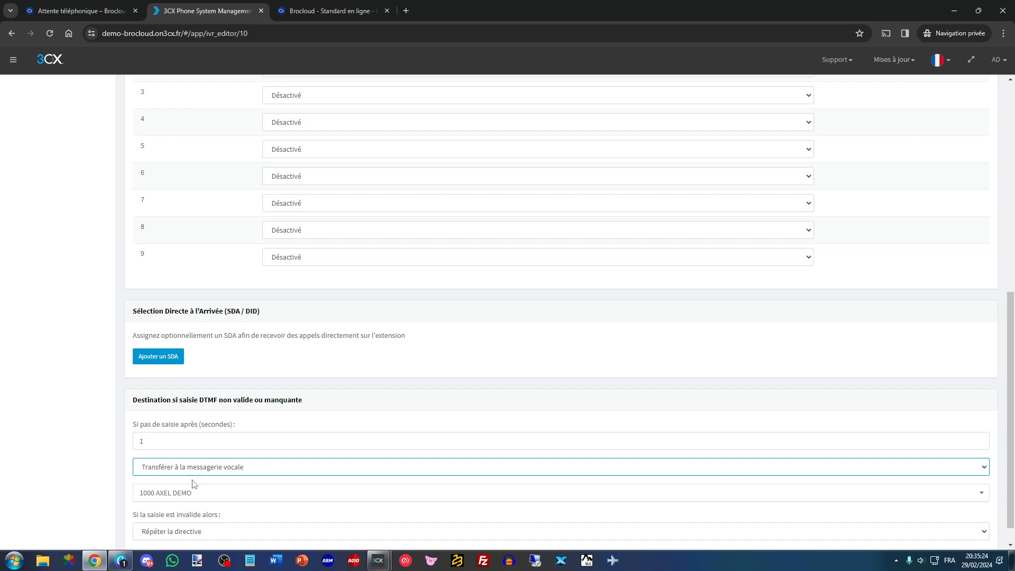
click(191, 492)
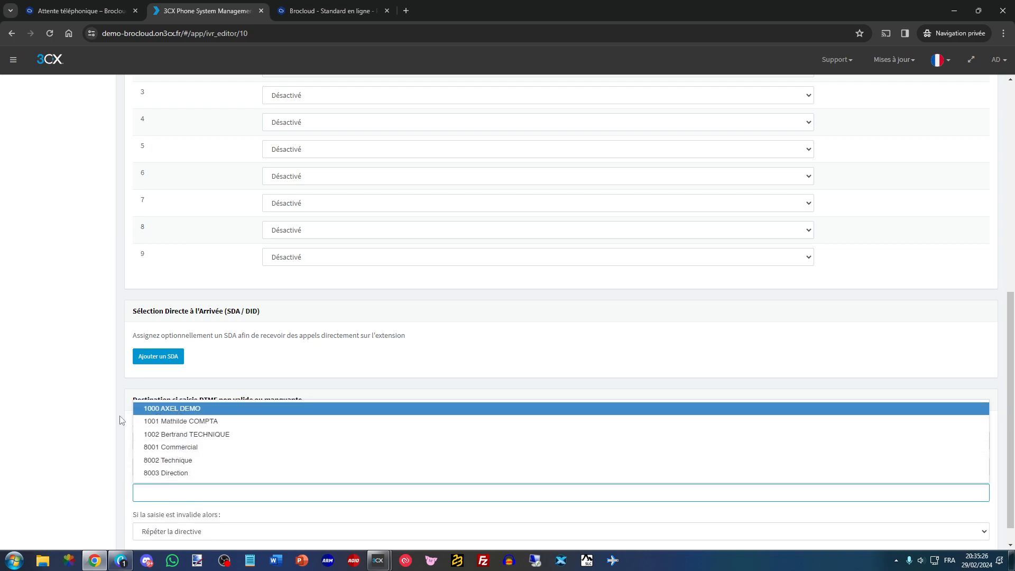
click(176, 409)
- Set the no-input action to Terminer l'appel and save the Pré-décroché fermé receptionist
click(208, 467)
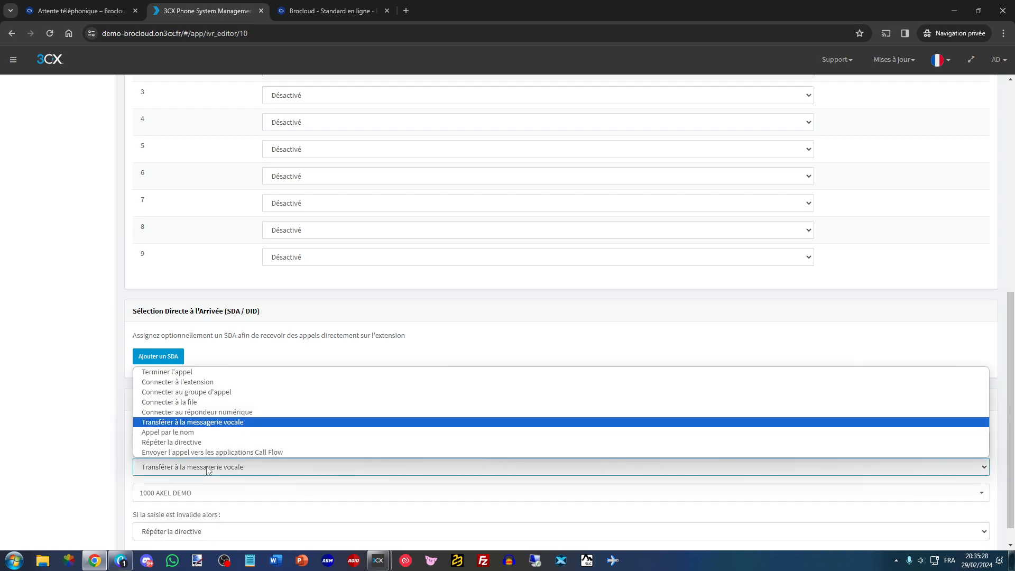
click(199, 373)
scroll(199, 389, up, 15)
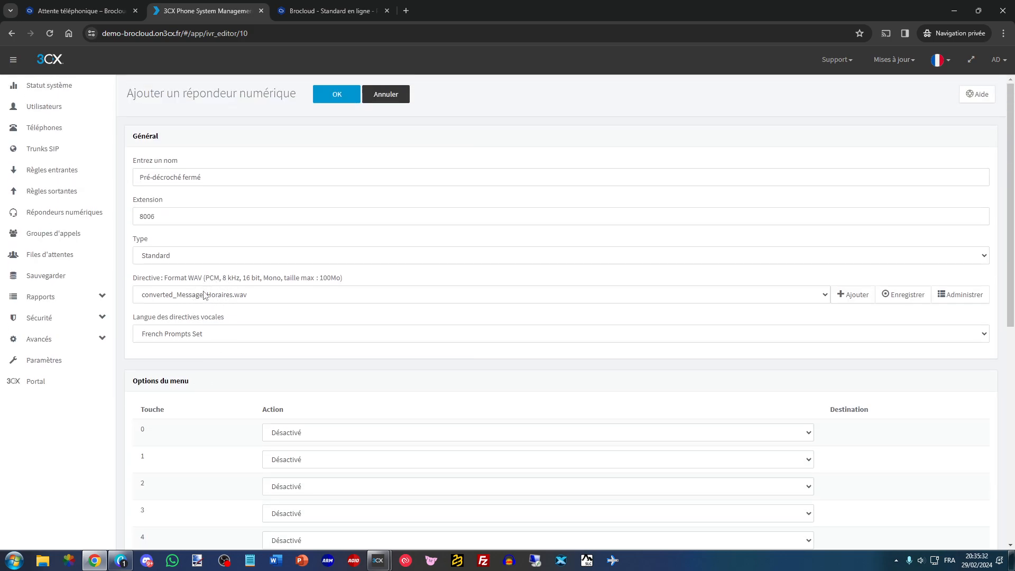
click(336, 95)
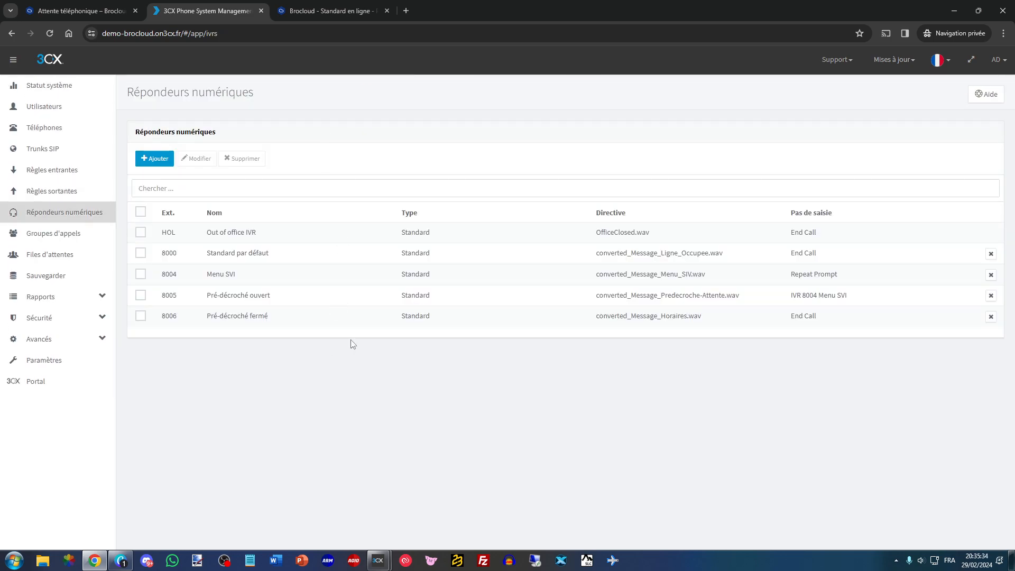
- Check the closed-hours branch of the call scenario, and add a digital receptionist named Occupé with the Message_Ligne_Occupee recording uploaded as its prompt
click(330, 10)
drag(665, 218, 758, 216)
drag(694, 297, 745, 300)
click(733, 313)
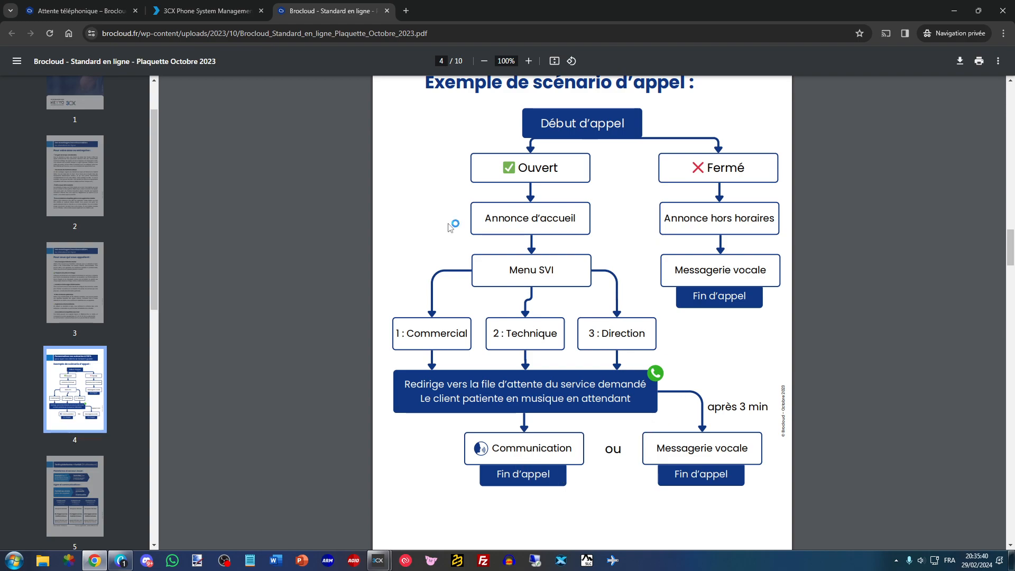
click(227, 11)
click(158, 159)
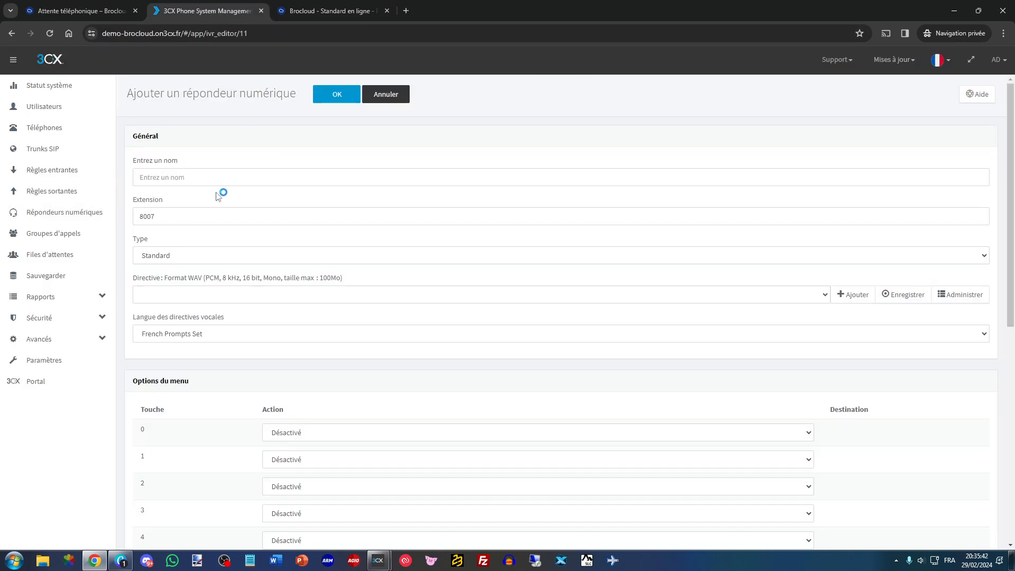
click(389, 95)
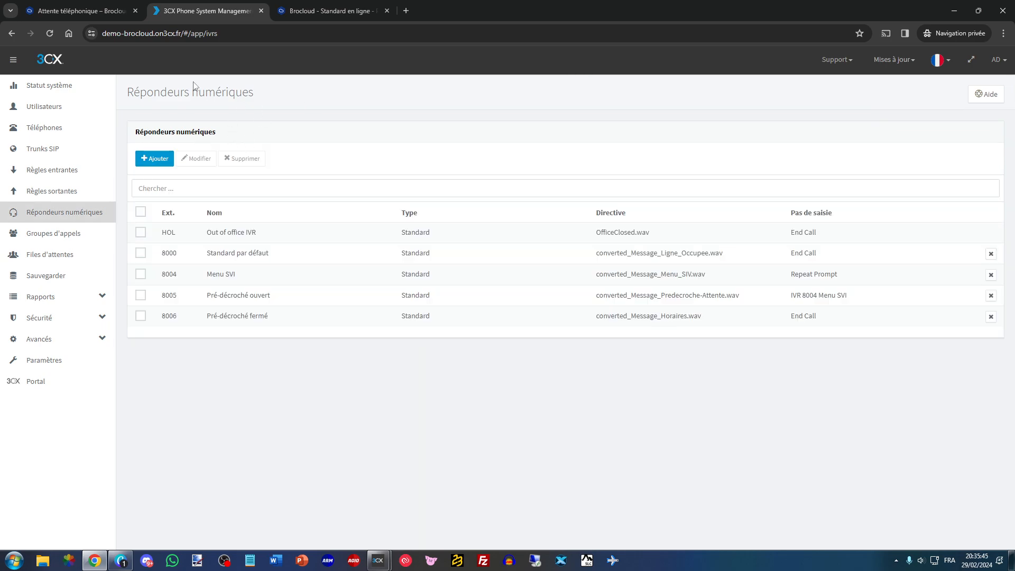
click(159, 162)
click(240, 181)
text(Occupé)
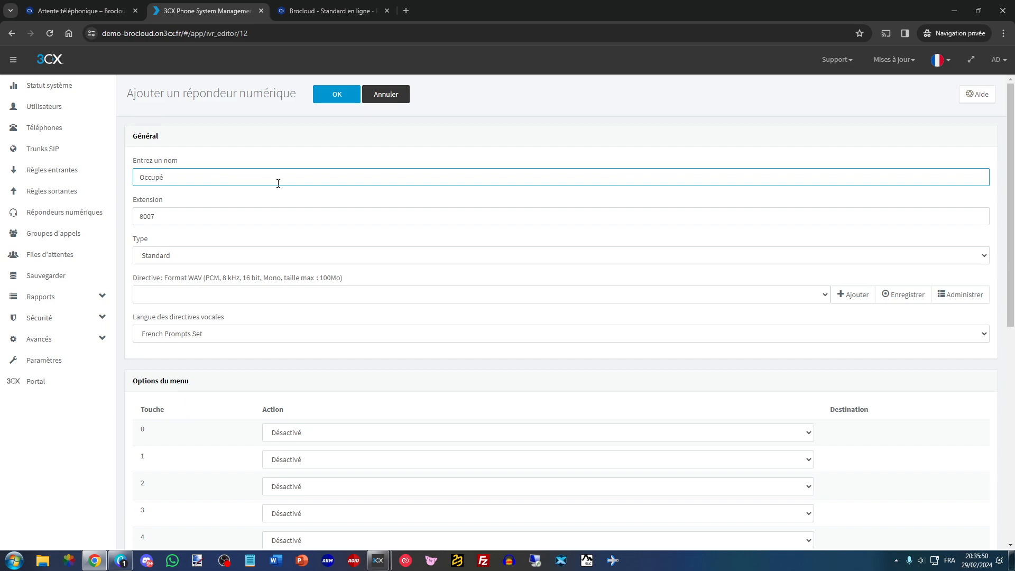
click(849, 294)
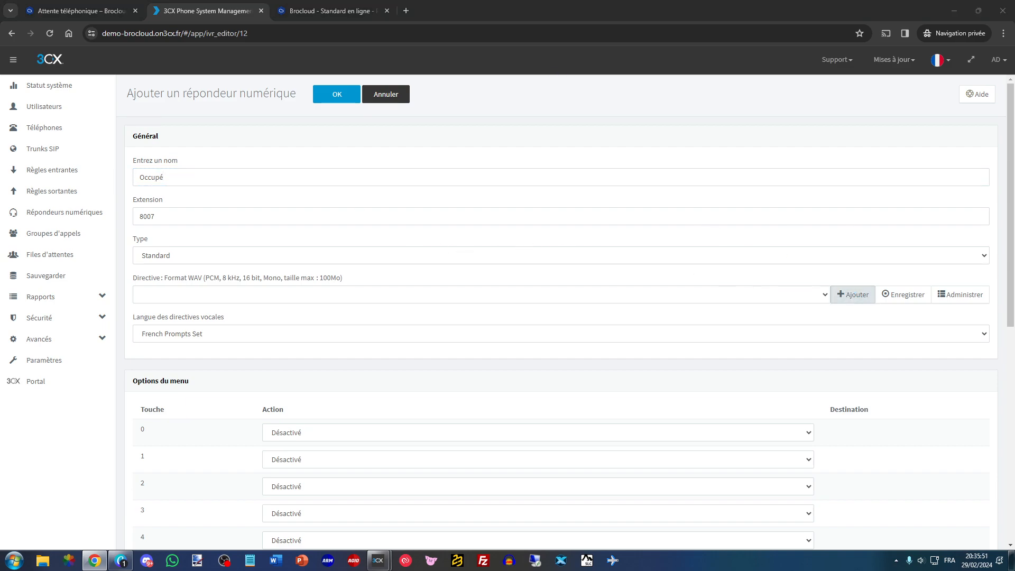
double_click(485, 273)
- Set the no-input timeout of the Occupé receptionist to 1 second and save the receptionist
scroll(188, 395, down, 8)
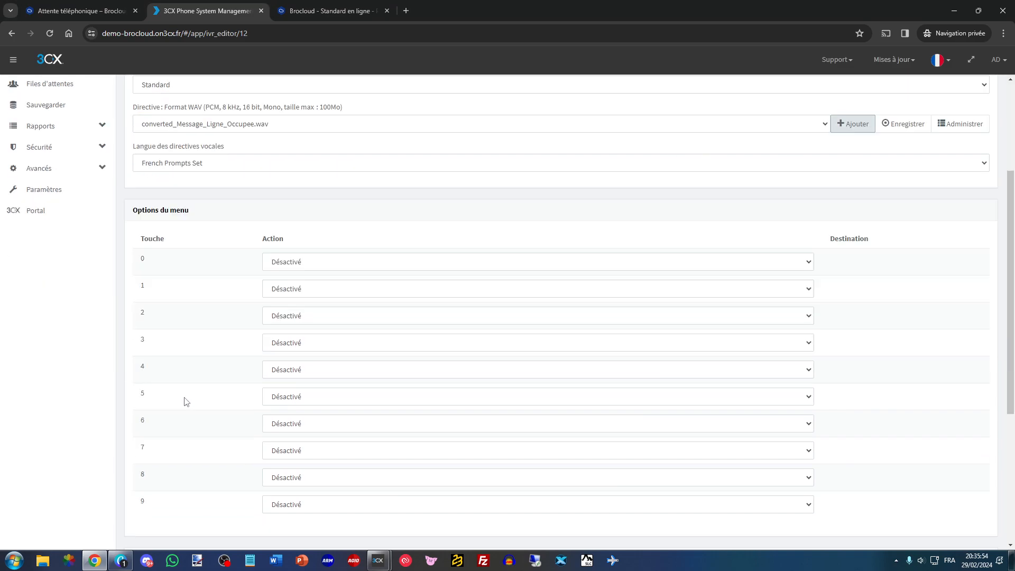
drag(169, 443, 118, 439)
text(1)
click(244, 399)
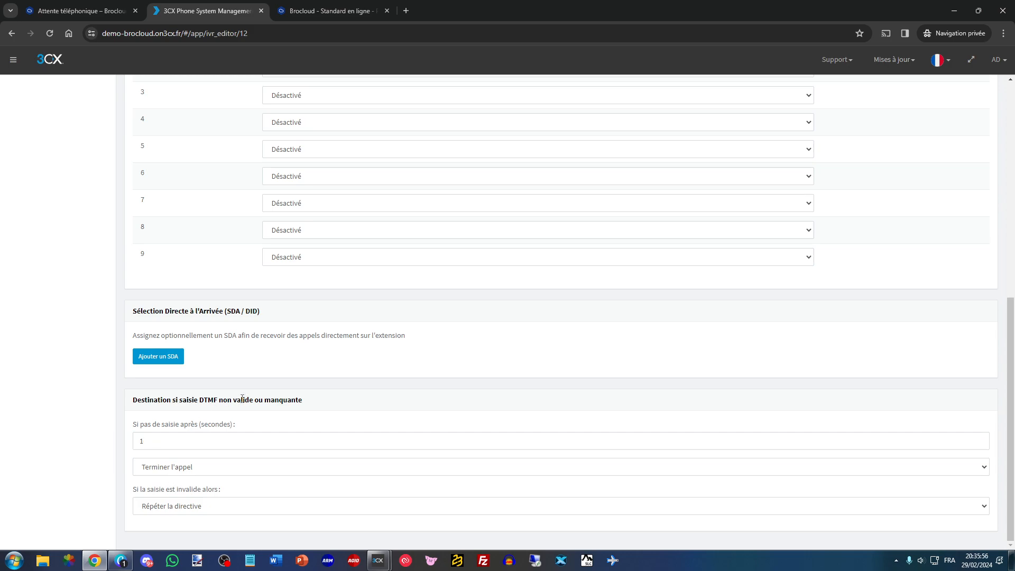
scroll(181, 429, up, 8)
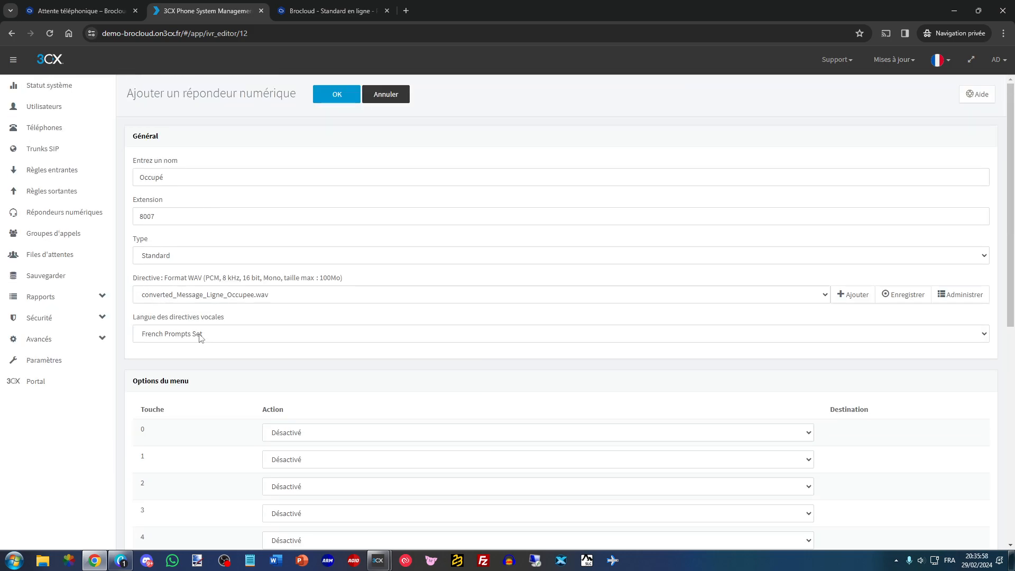
scroll(181, 357, down, 8)
scroll(159, 370, up, 8)
click(341, 95)
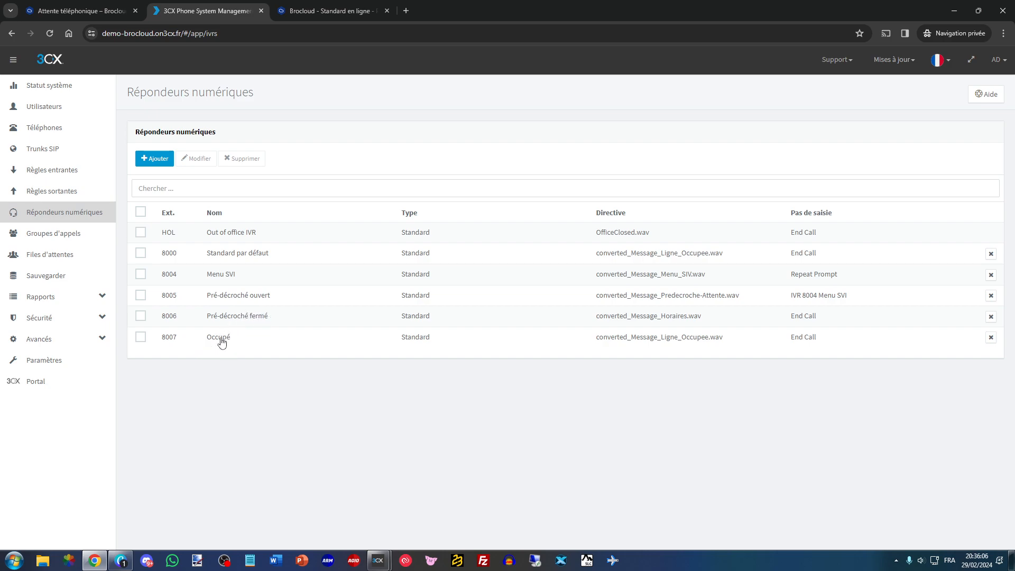
- Examine the maximum wait time and no-answer destination of the Technique queue, and leave it without saving
click(50, 254)
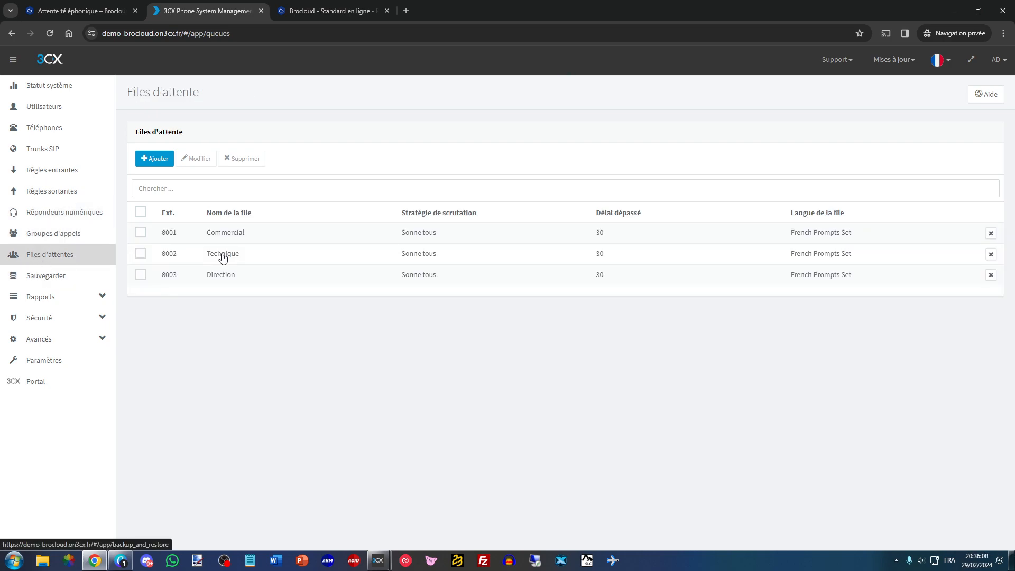
double_click(219, 255)
scroll(174, 354, down, 4)
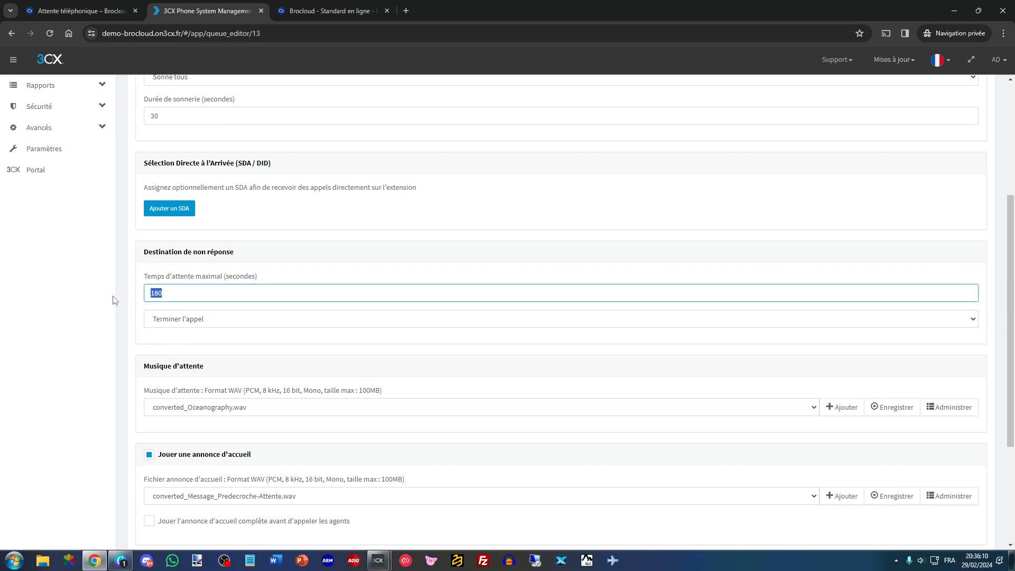
scroll(185, 343, up, 5)
click(263, 95)
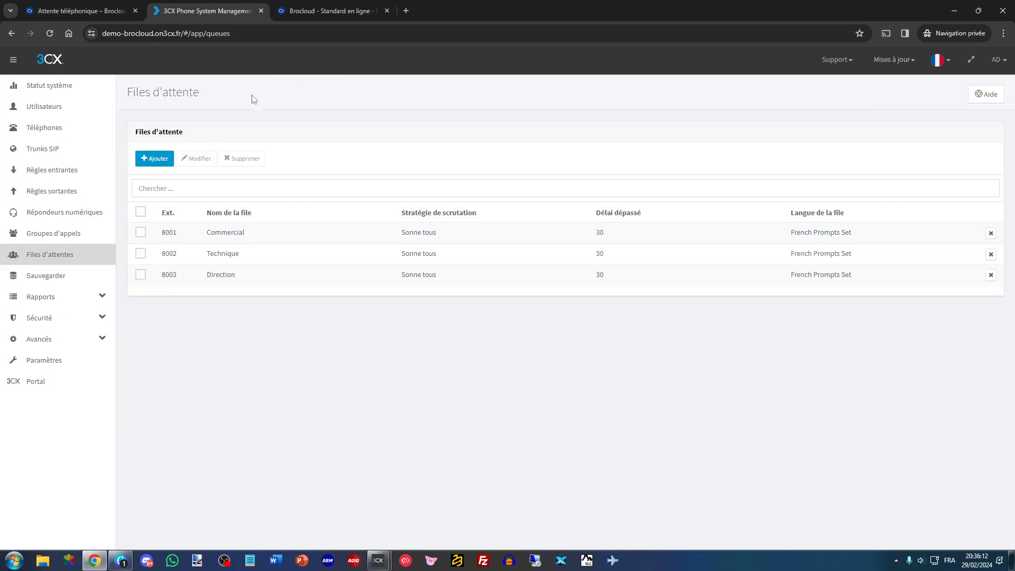
- Set the Commercial queue's no-answer destination to Connecter au répondeur numérique with IVR 8007 Occupé, and save the queue
click(230, 237)
scroll(207, 259, down, 5)
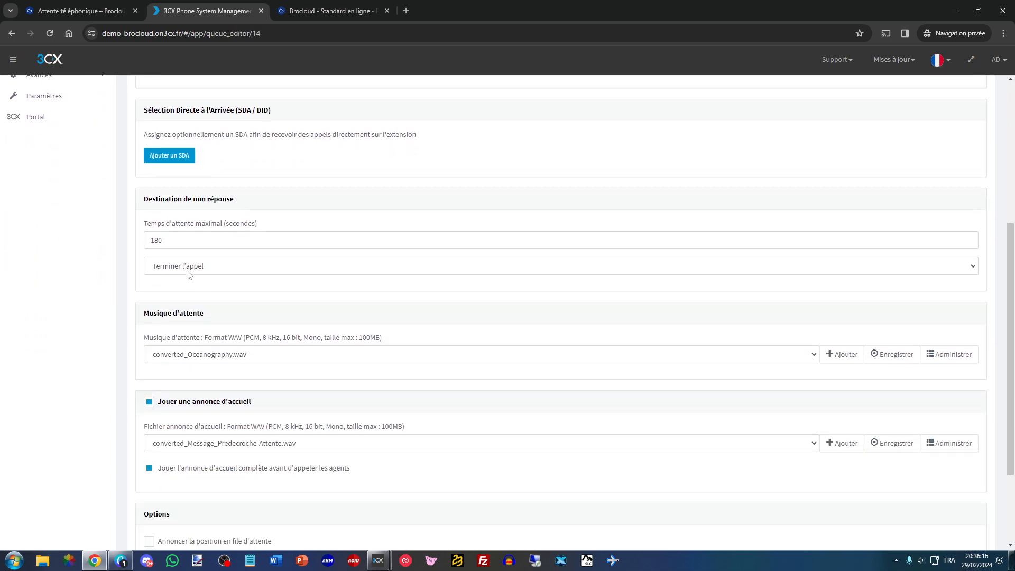
click(191, 269)
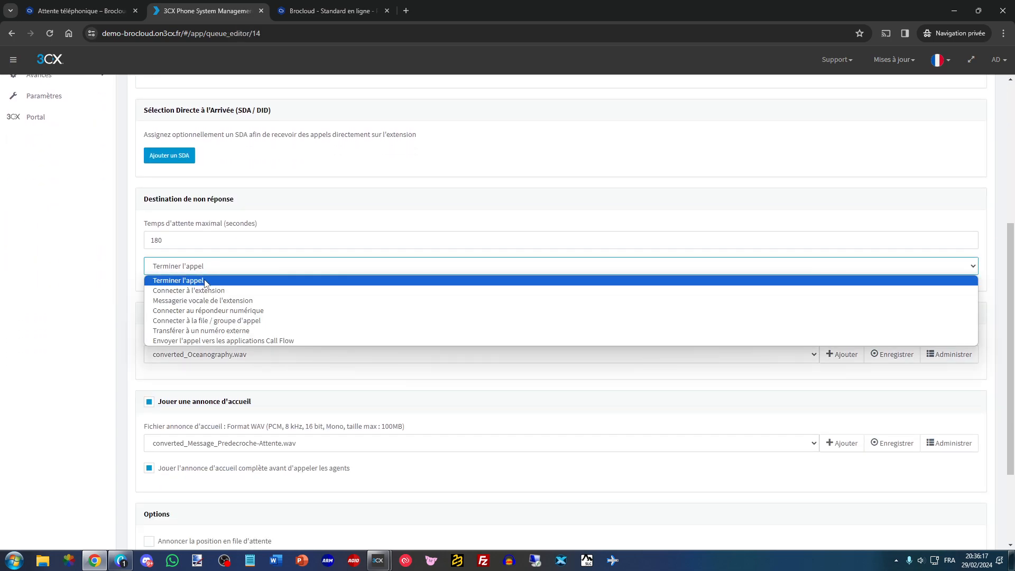
click(205, 320)
click(206, 292)
click(201, 266)
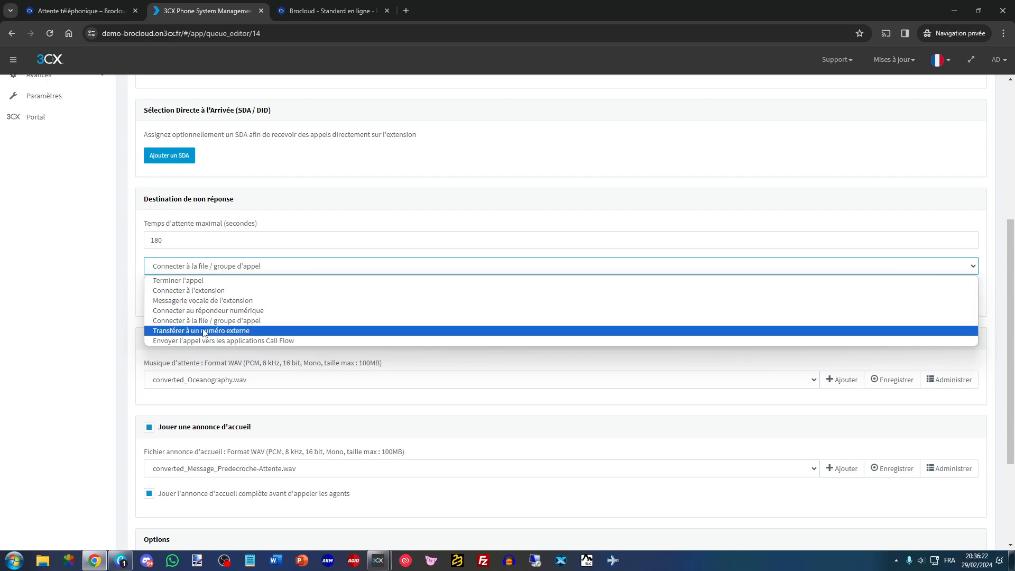
click(204, 310)
click(198, 292)
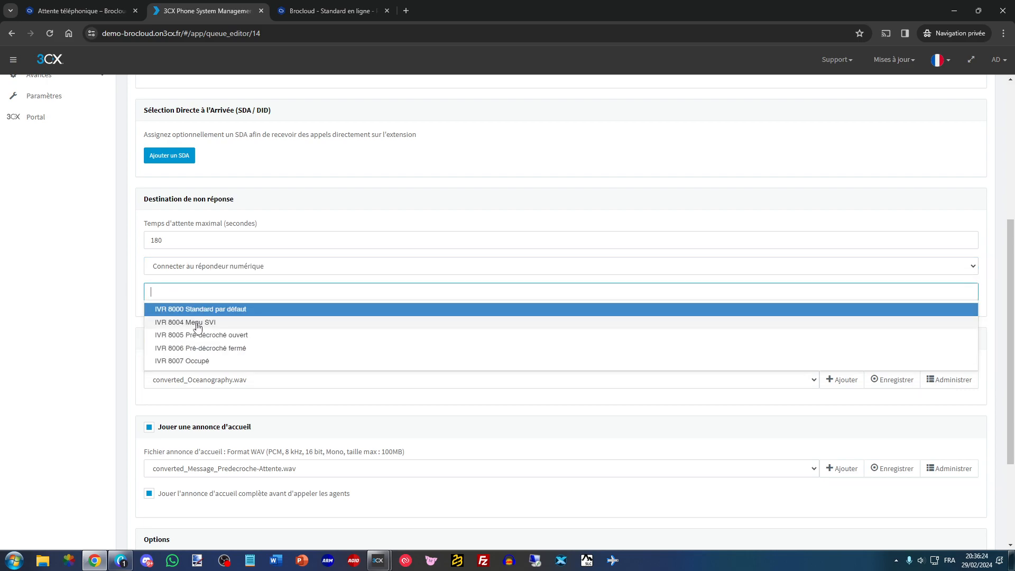
click(195, 361)
scroll(204, 322, up, 5)
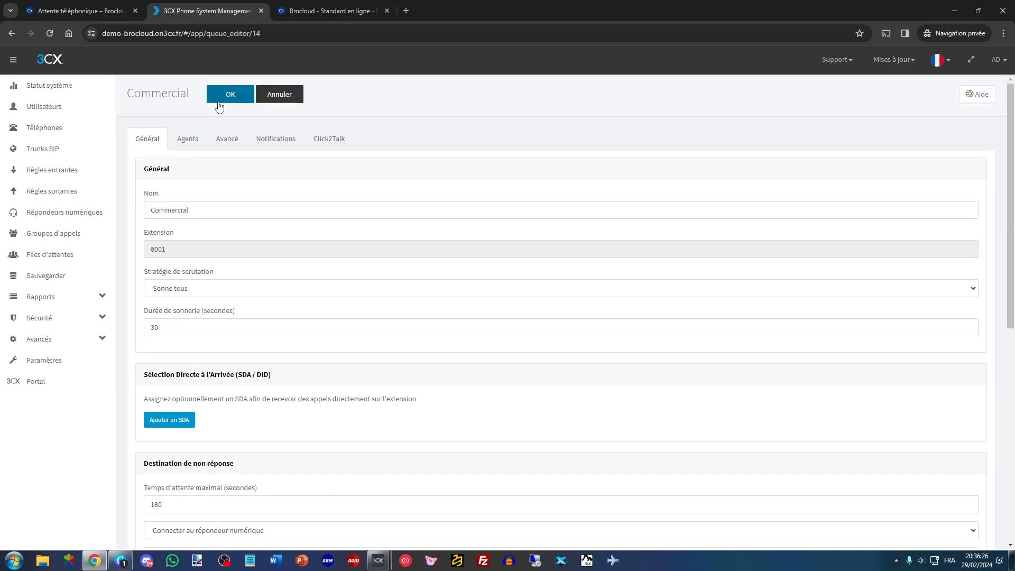
click(219, 107)
- Set the Technique queue's no-answer destination to Connecter au répondeur numérique with IVR 8007 Occupé, and save the queue
click(215, 253)
scroll(201, 274, down, 5)
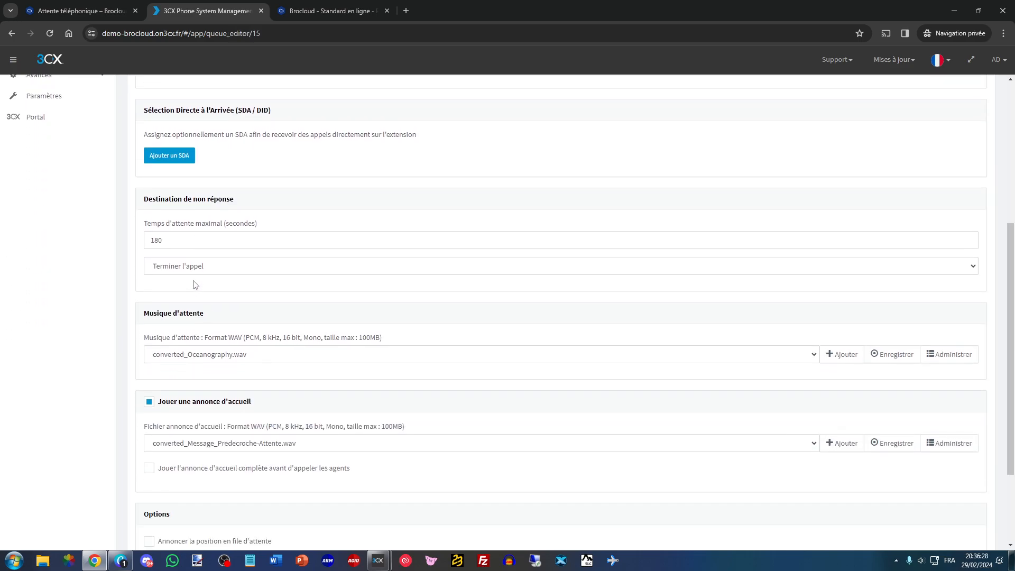
click(198, 267)
click(204, 310)
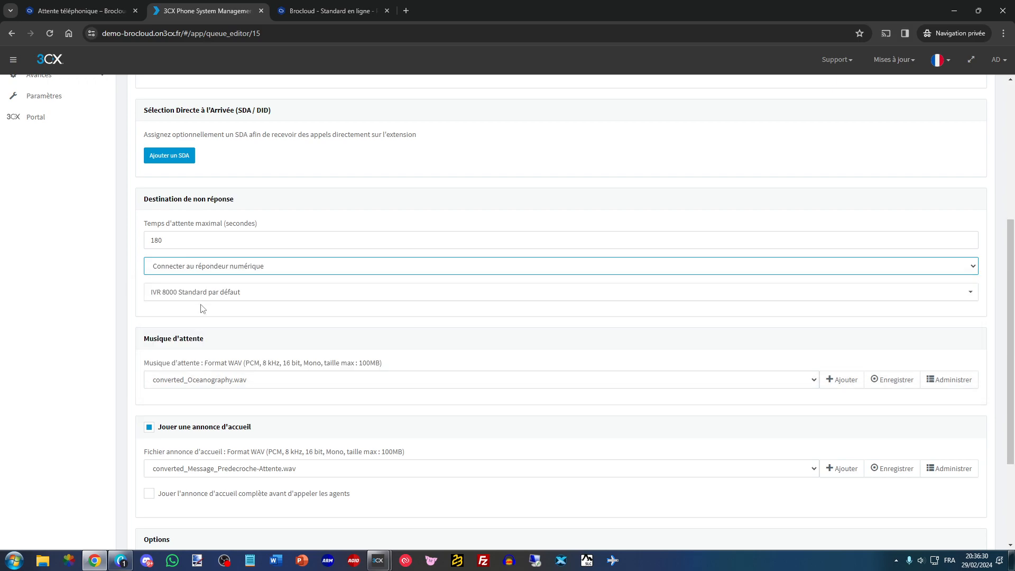
click(202, 292)
click(199, 358)
scroll(214, 333, up, 5)
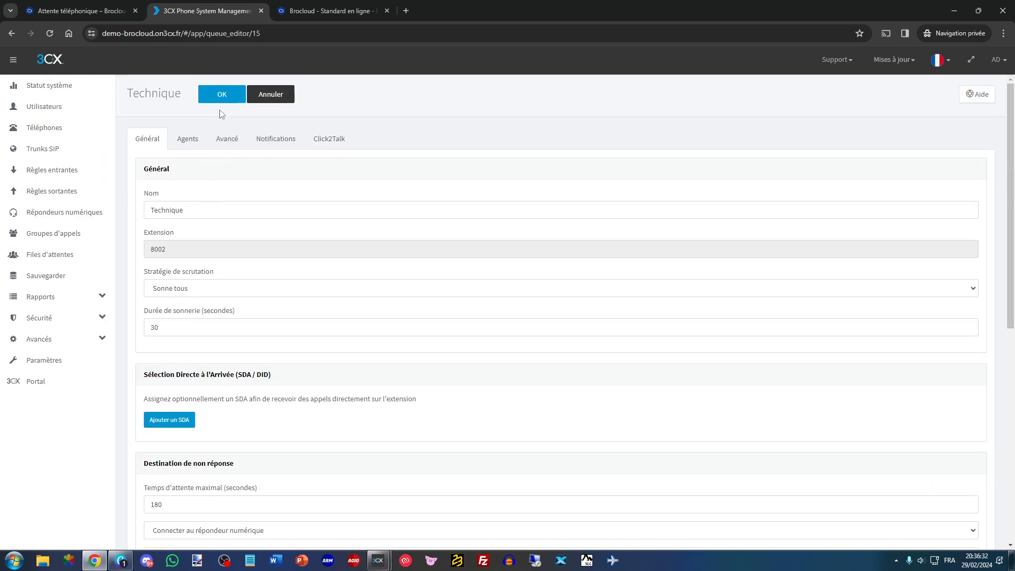
click(227, 96)
- Set the Direction queue's no-answer destination to Connecter au répondeur numérique with IVR 8007 Occupé, and save the queue
click(232, 274)
scroll(221, 236, down, 4)
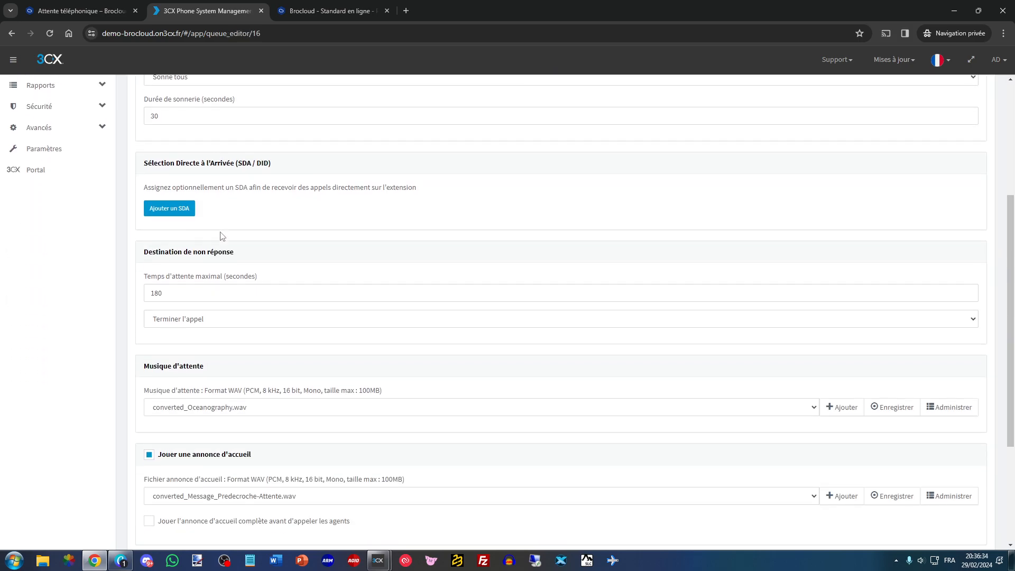
click(222, 317)
click(212, 363)
click(203, 344)
click(203, 413)
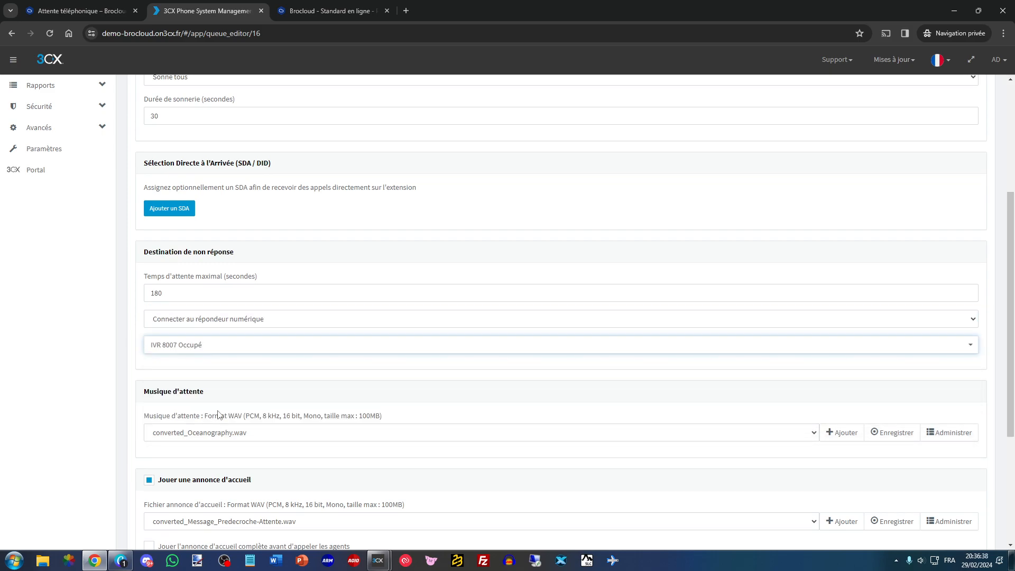
scroll(219, 326, up, 2)
scroll(218, 326, up, 3)
click(212, 94)
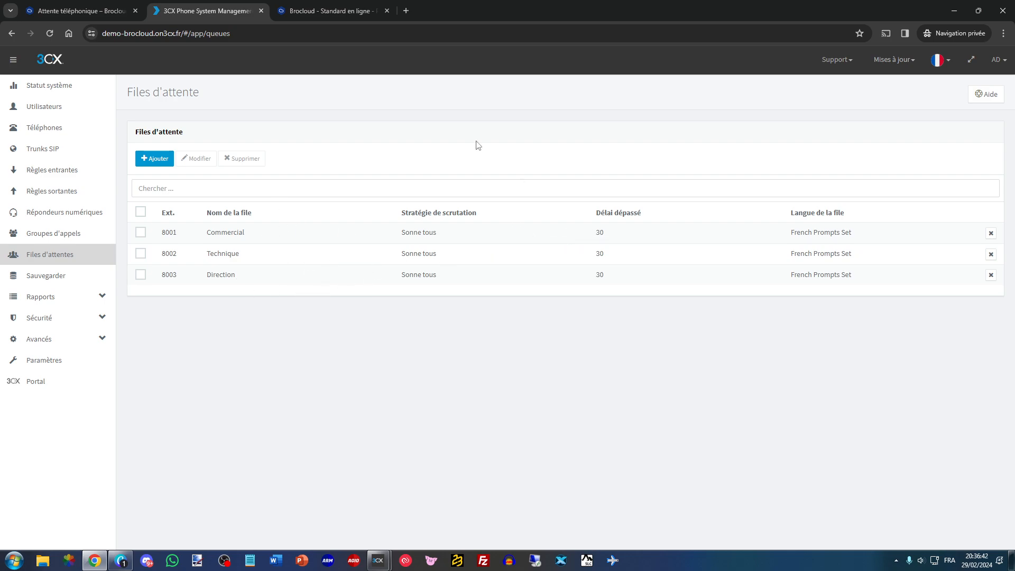
- Review the open-hours and closed-hours branches of the call scenario diagram against the configured call flow
key(ctrl+Tab)
drag(506, 168, 558, 170)
drag(485, 220, 569, 220)
drag(508, 269, 552, 270)
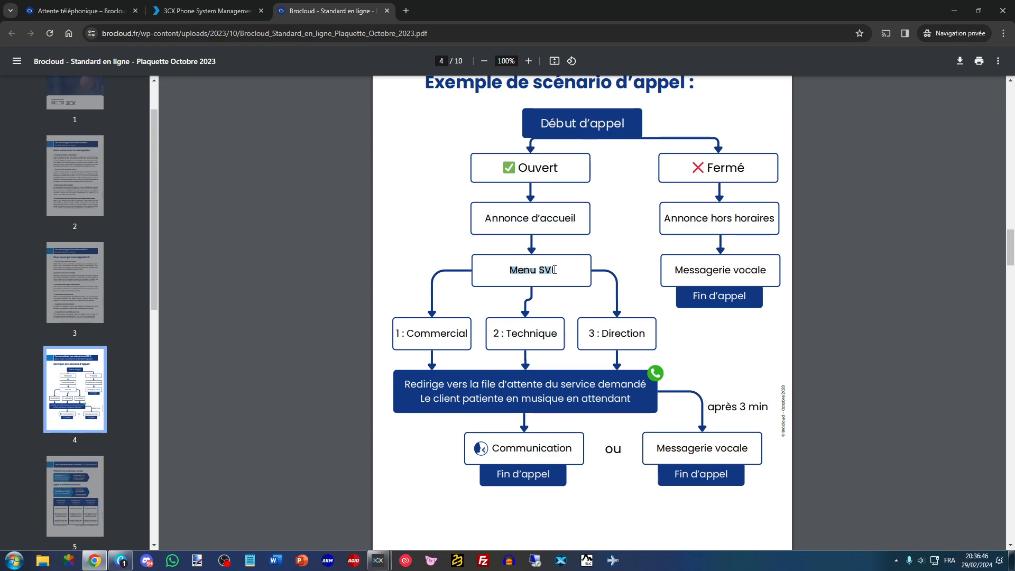
drag(400, 331, 437, 333)
drag(523, 334, 517, 334)
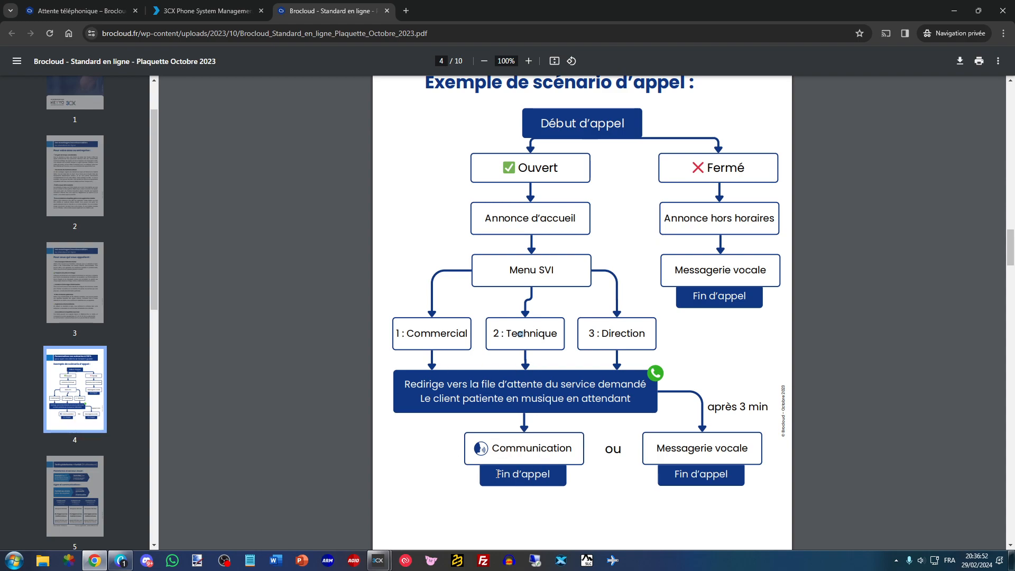
triple_click(677, 213)
click(669, 275)
- Route the BROCLOUD SIP trunk's office-hours calls to the extension IVR 8005 Pré-décroché ouvert
click(215, 6)
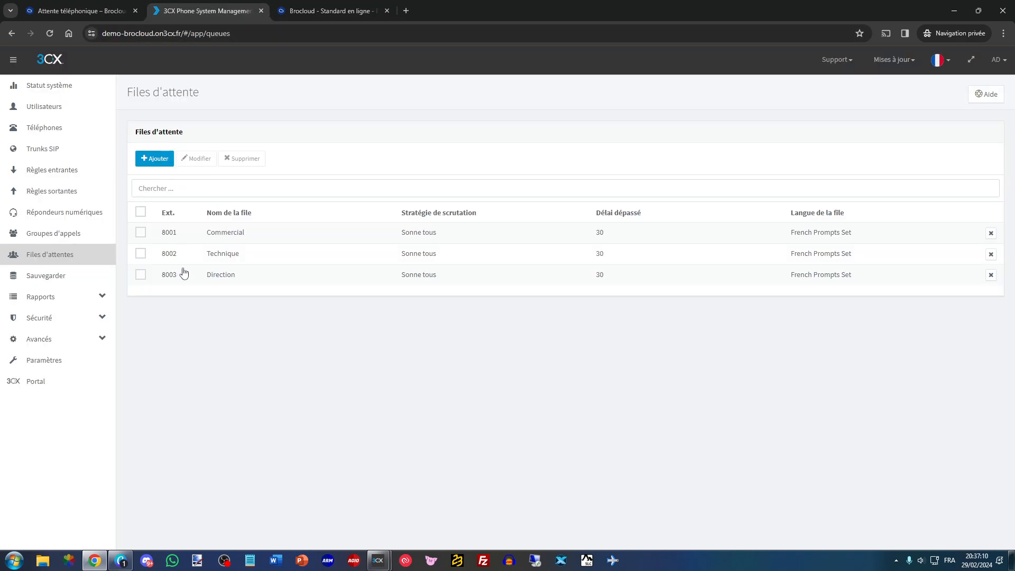
click(46, 150)
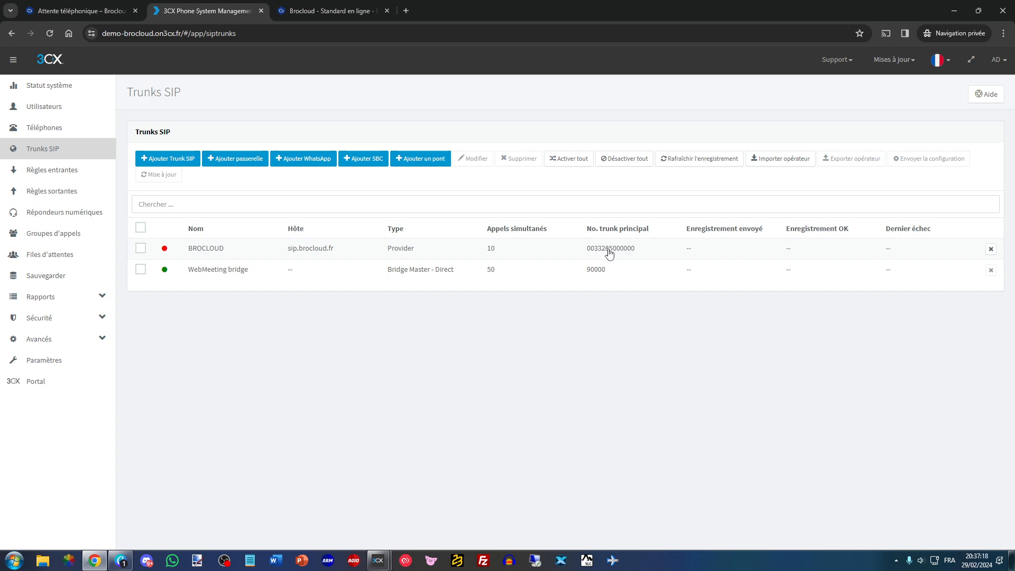
click(200, 256)
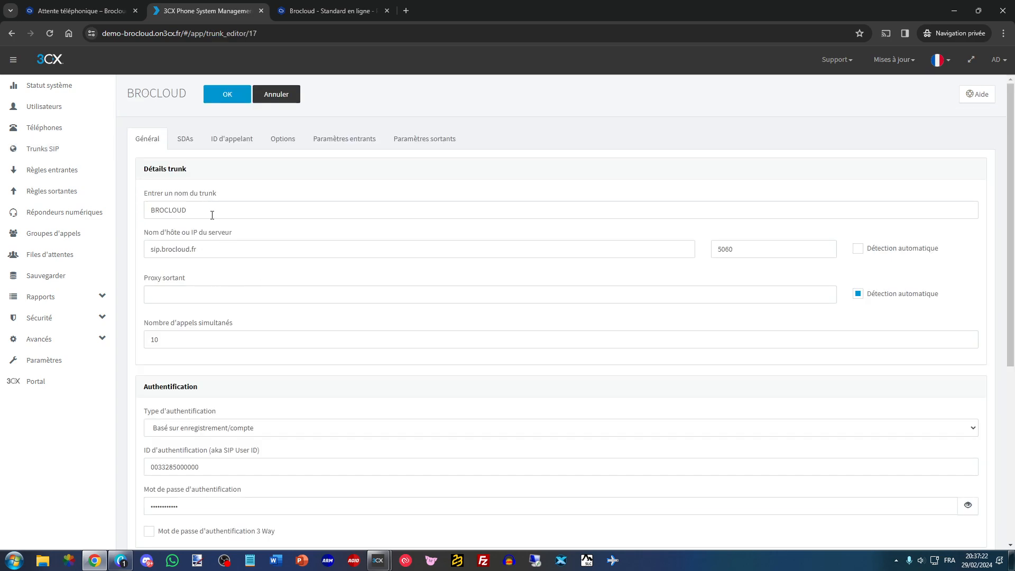
scroll(290, 242, down, 5)
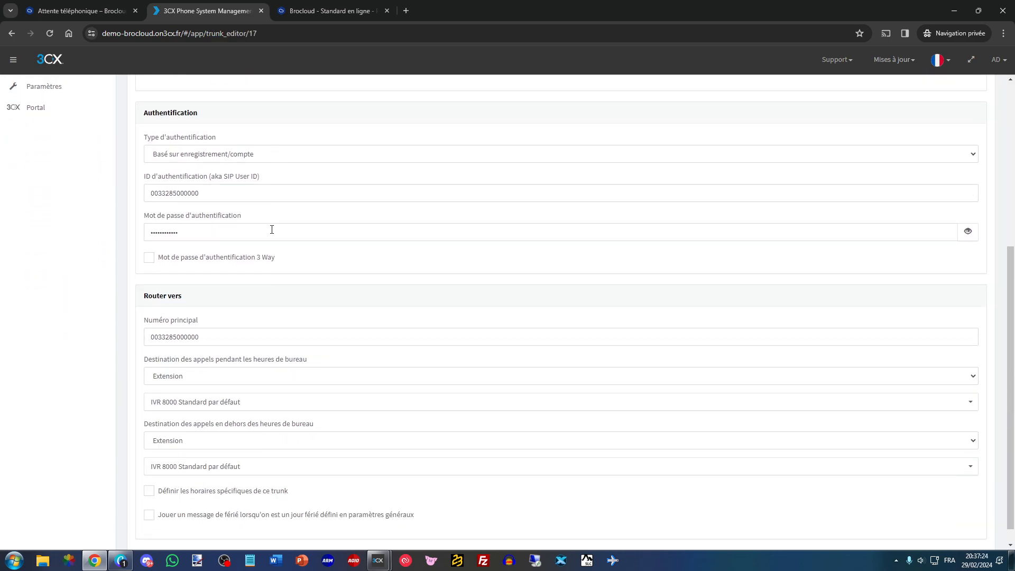
drag(141, 281, 181, 277)
click(196, 278)
drag(144, 341, 308, 340)
drag(186, 406, 307, 406)
click(308, 407)
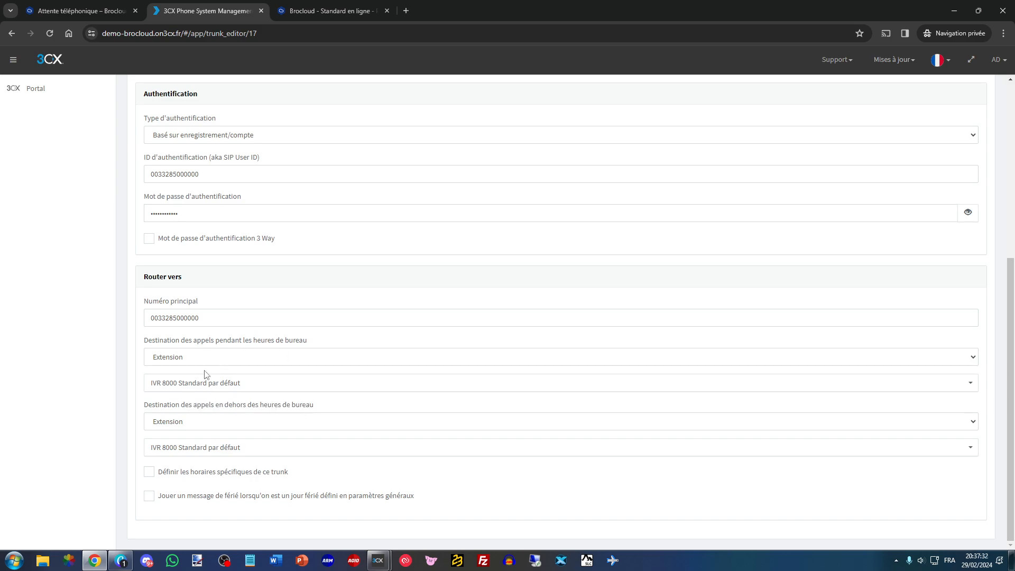
click(204, 384)
scroll(203, 427, down, 1)
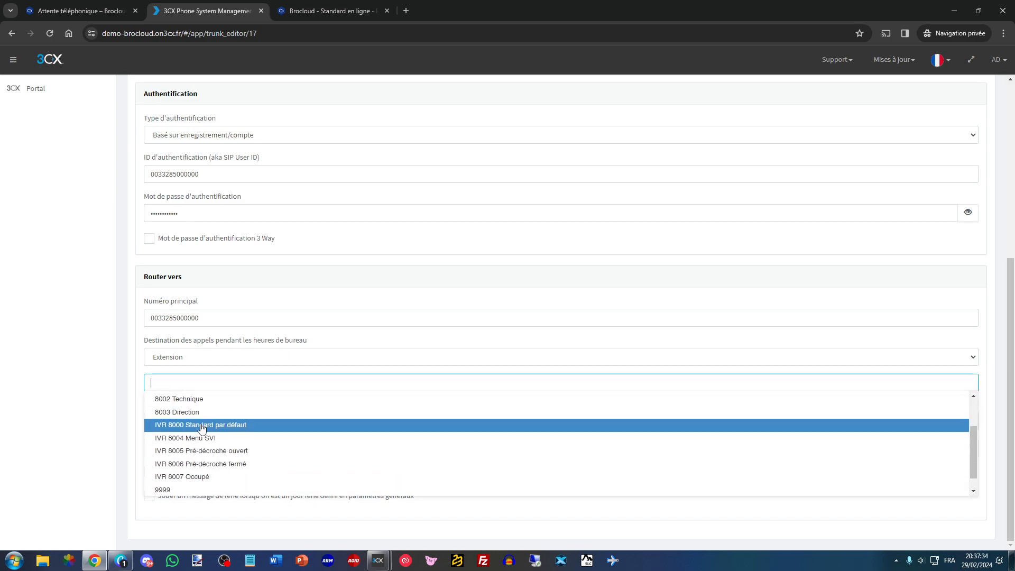
scroll(208, 435, down, 1)
click(213, 436)
click(221, 406)
- Route the BROCLOUD trunk's out-of-office-hours calls to IVR 8006 Pré-décroché fermé, check the routing against the scenario diagram, and save the trunk
click(221, 446)
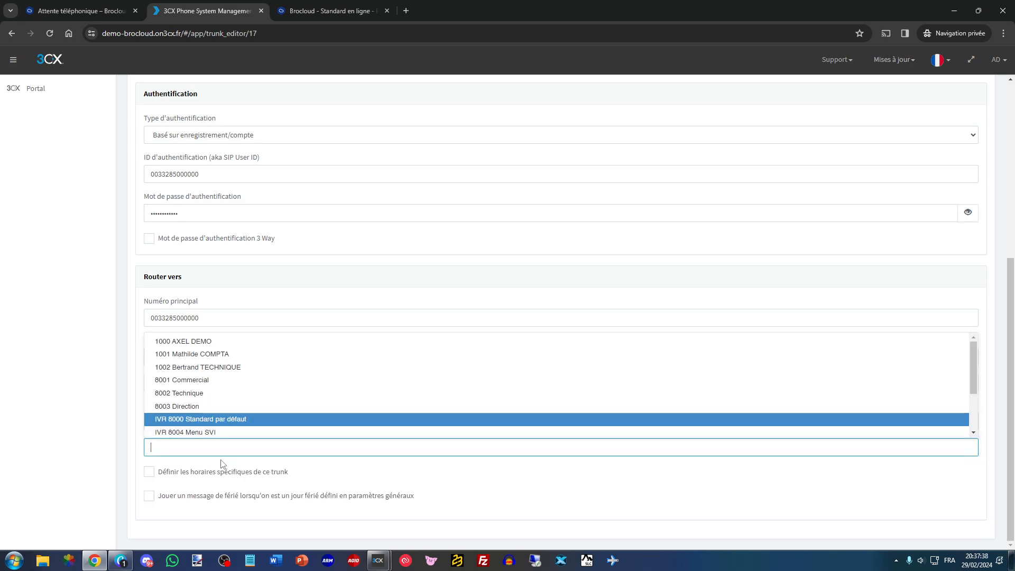
scroll(220, 407, down, 2)
click(222, 389)
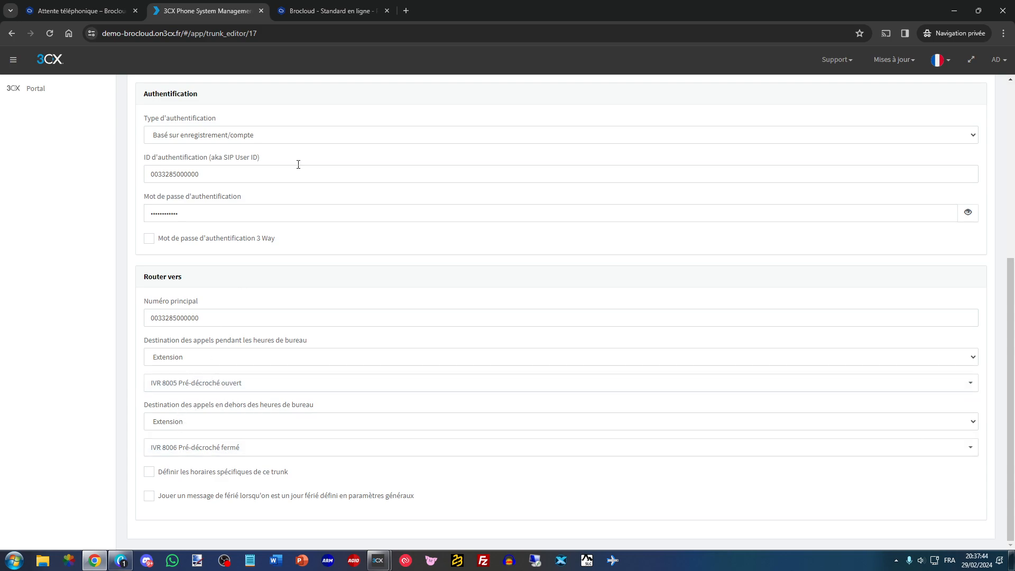
click(330, 11)
click(221, 8)
click(330, 11)
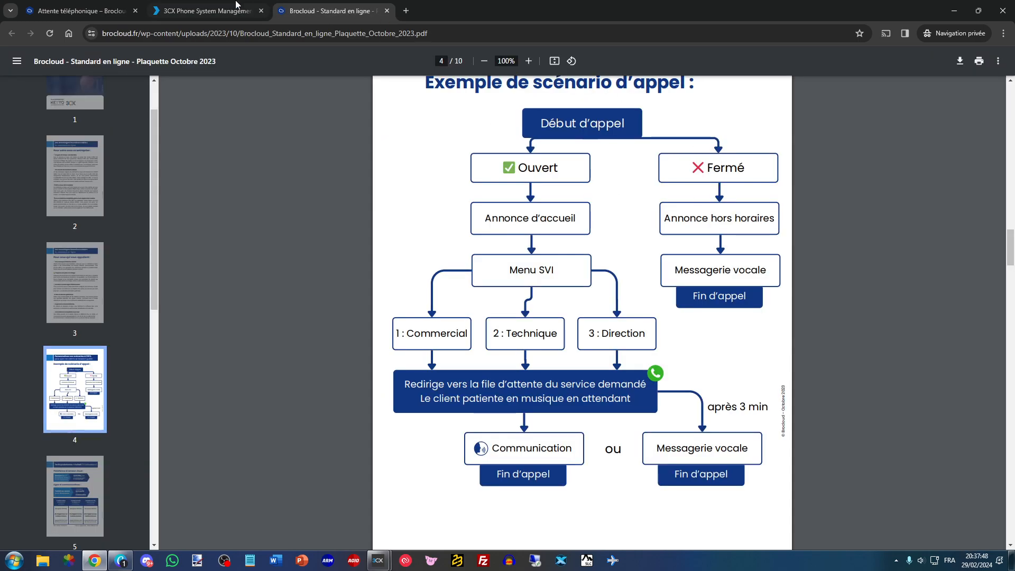
click(232, 10)
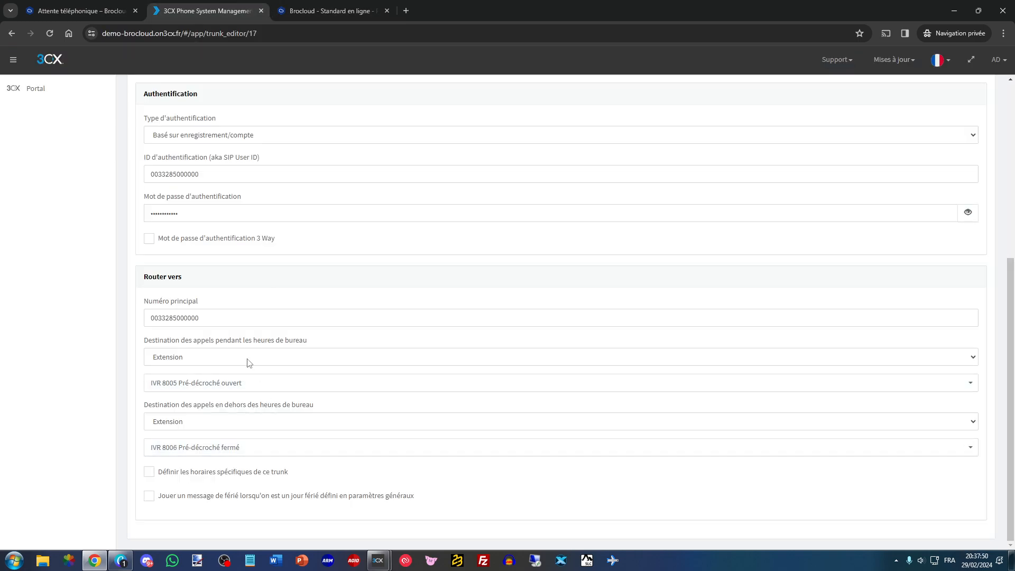
scroll(248, 363, up, 5)
click(226, 95)
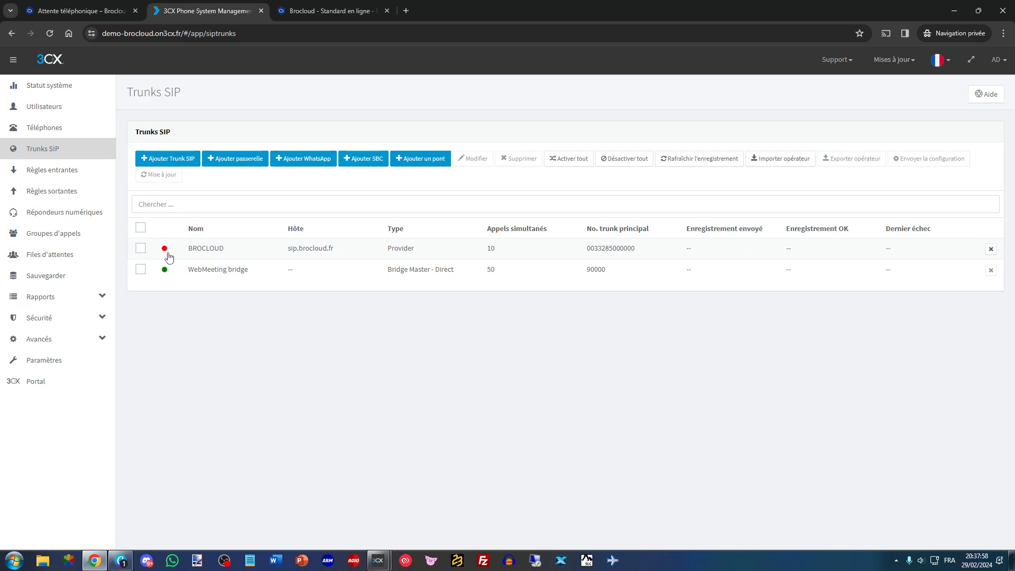
- Switch off automatic detection for the BROCLOUD trunk's outbound proxy and save the trunk
click(185, 253)
click(274, 301)
click(857, 294)
click(373, 292)
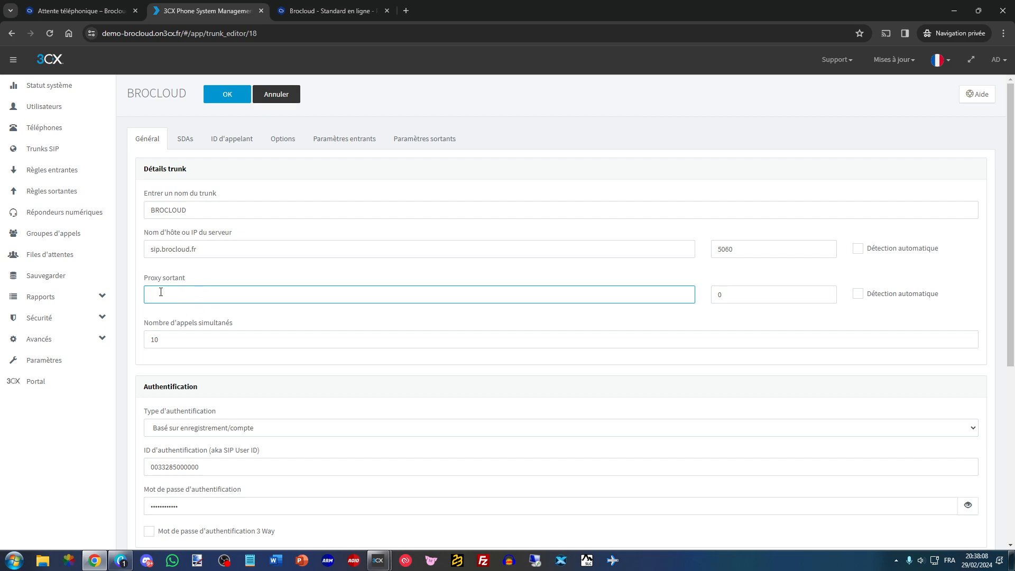
drag(789, 292, 703, 295)
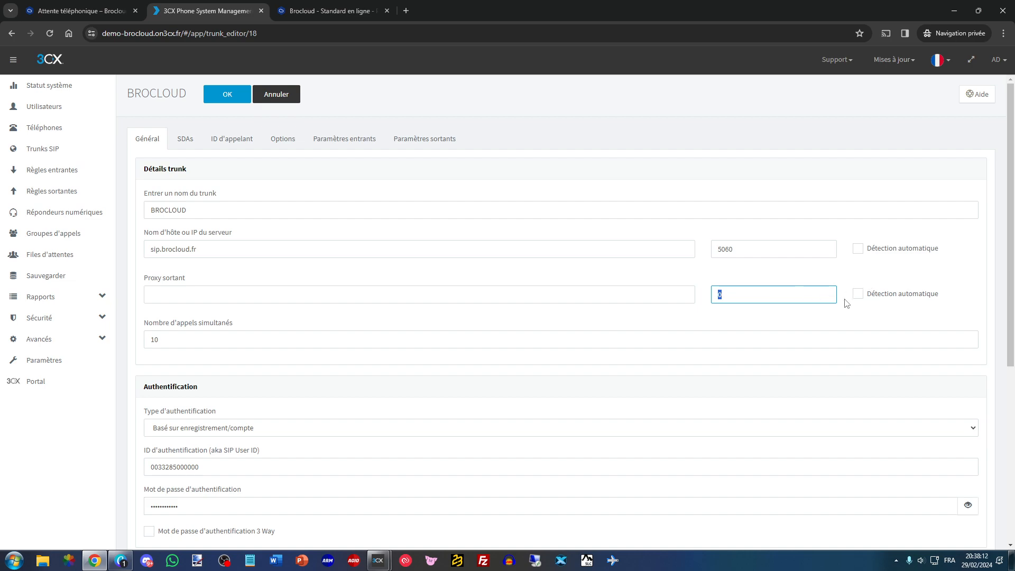
click(233, 97)
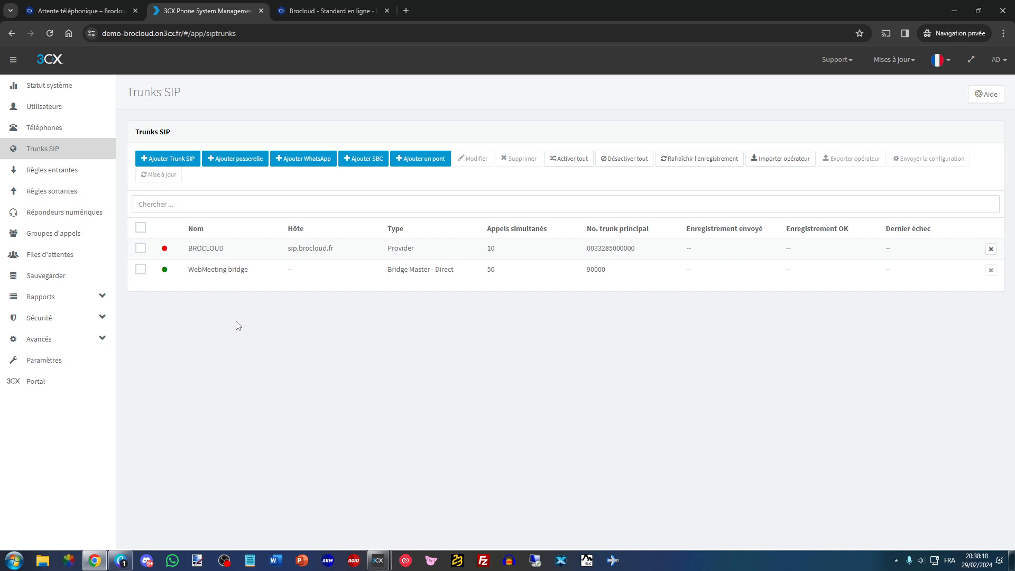
- In the language and office hours settings, set office hours of 08:00 - 17:00 for Lundi, Mardi and Mercredi
click(332, 11)
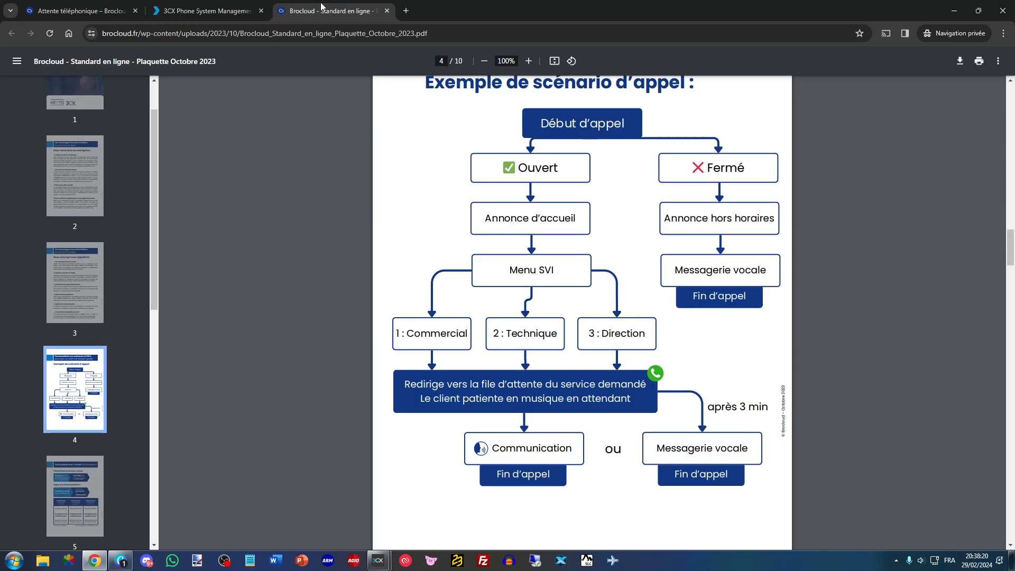
click(206, 11)
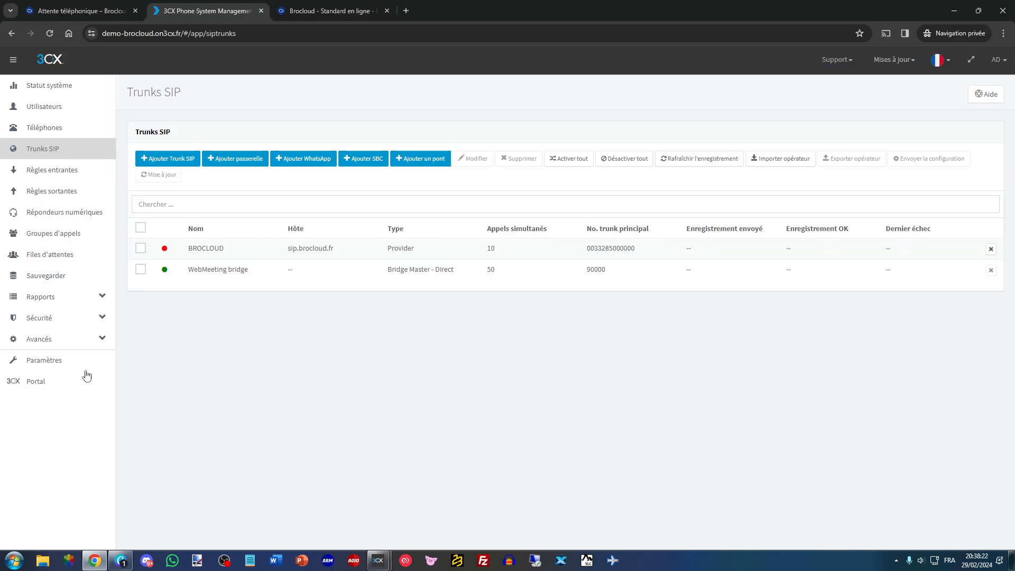
click(53, 363)
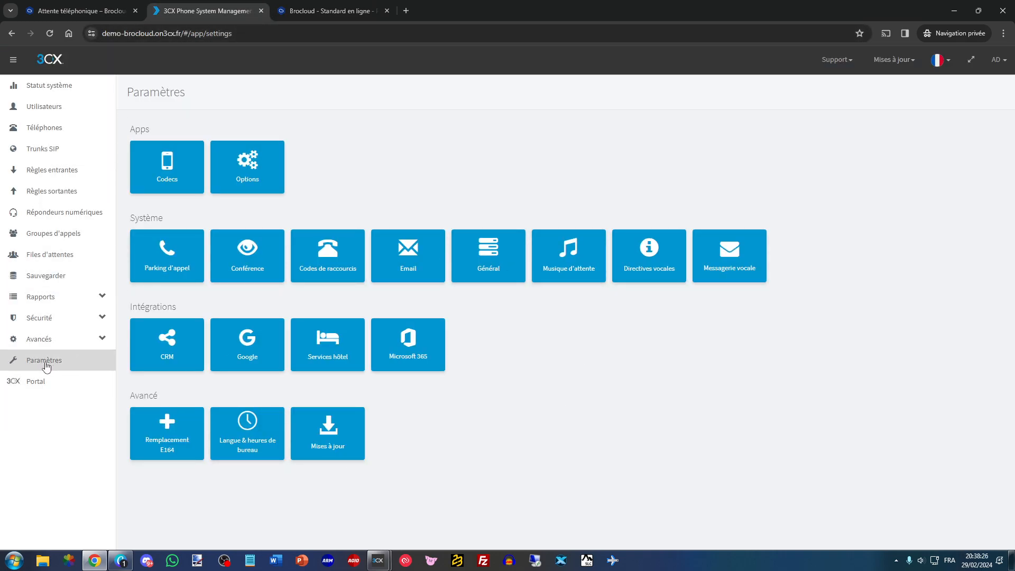
click(246, 429)
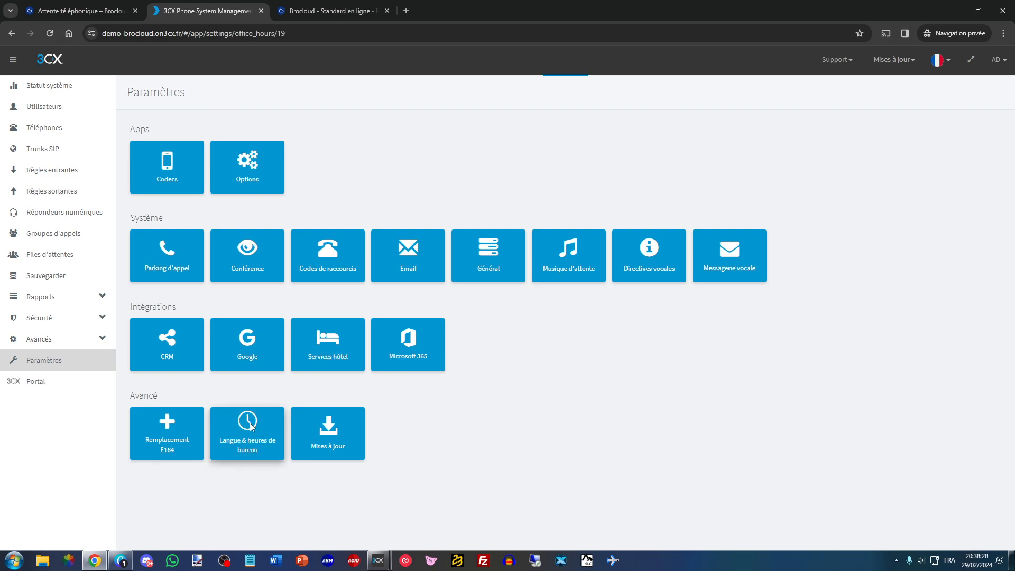
scroll(227, 324, down, 2)
click(190, 345)
click(533, 164)
click(316, 344)
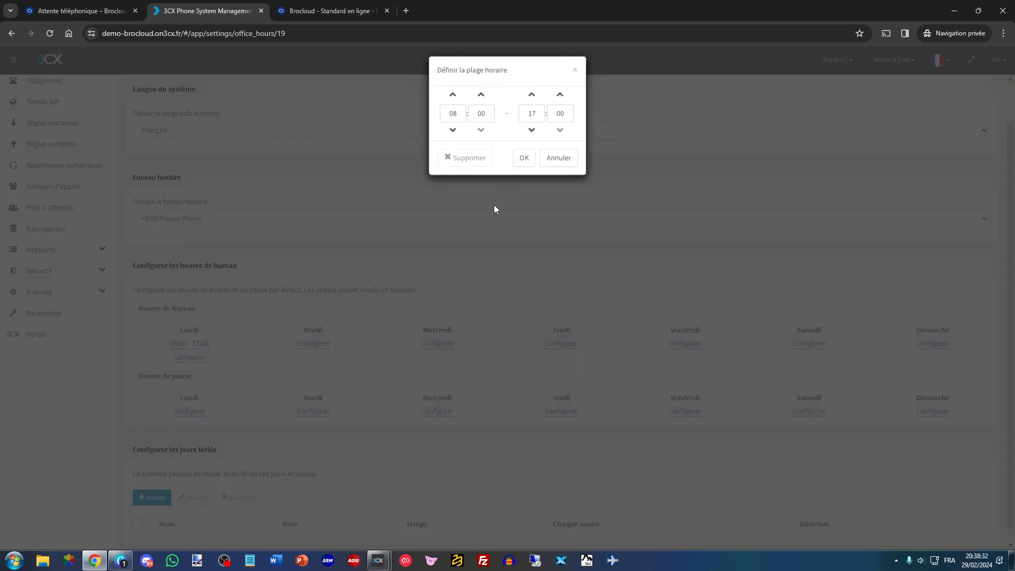
click(523, 164)
click(525, 164)
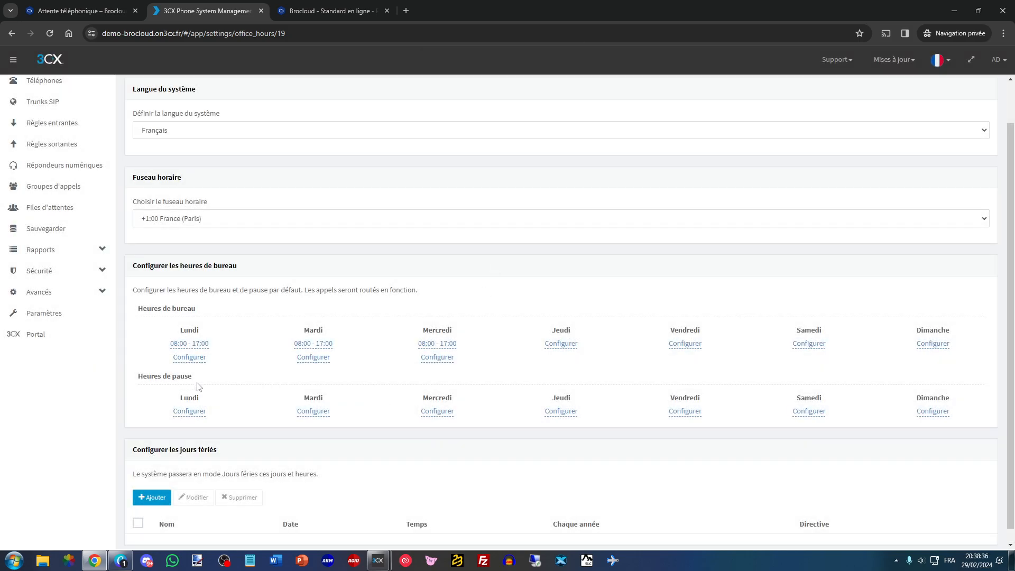
- Set the Lundi break hours to 12:00 - 14:00
click(196, 411)
drag(462, 123, 426, 120)
text(12)
key(Tab)
key(Tab)
text(14)
click(523, 165)
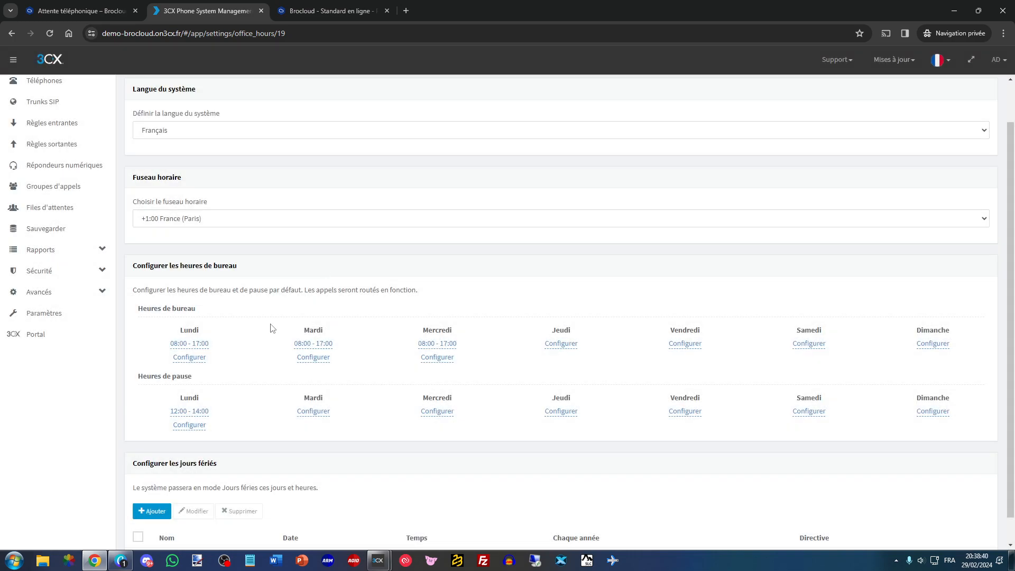
- Set the Jeudi office hours to 08:00 - 17:00 and save the office hours settings
click(556, 356)
click(523, 163)
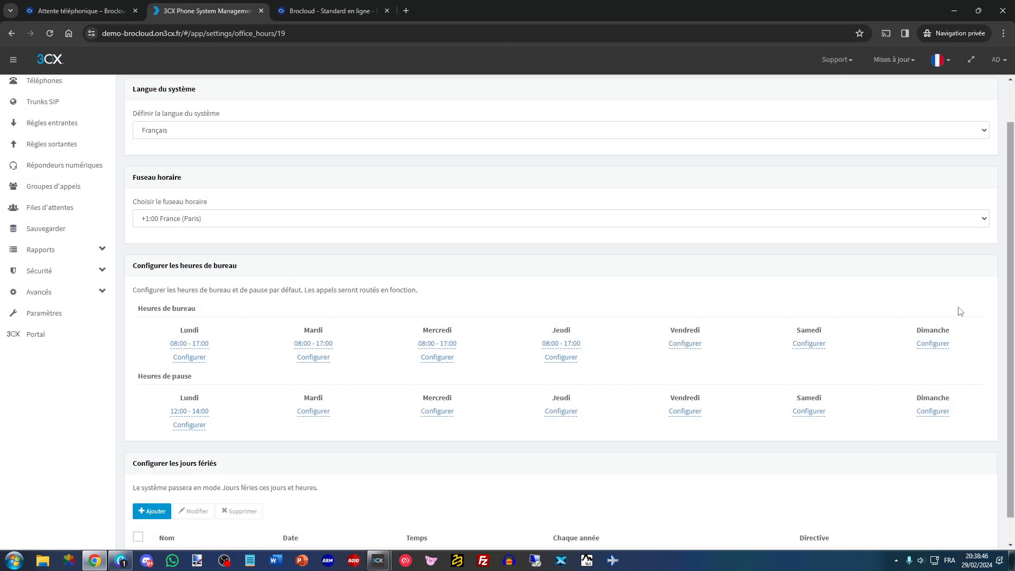
scroll(365, 311, down, 1)
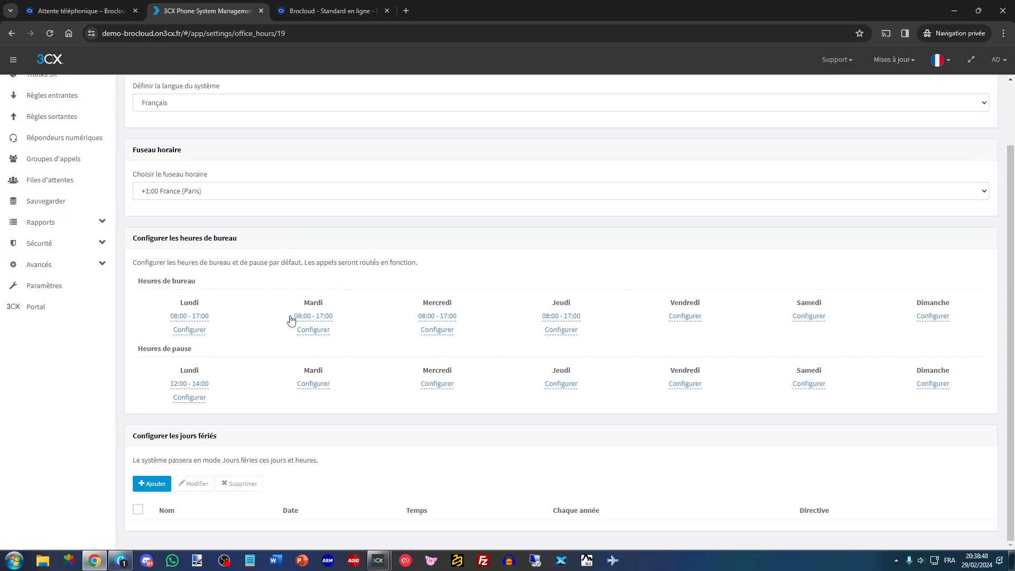
scroll(297, 317, up, 3)
click(402, 95)
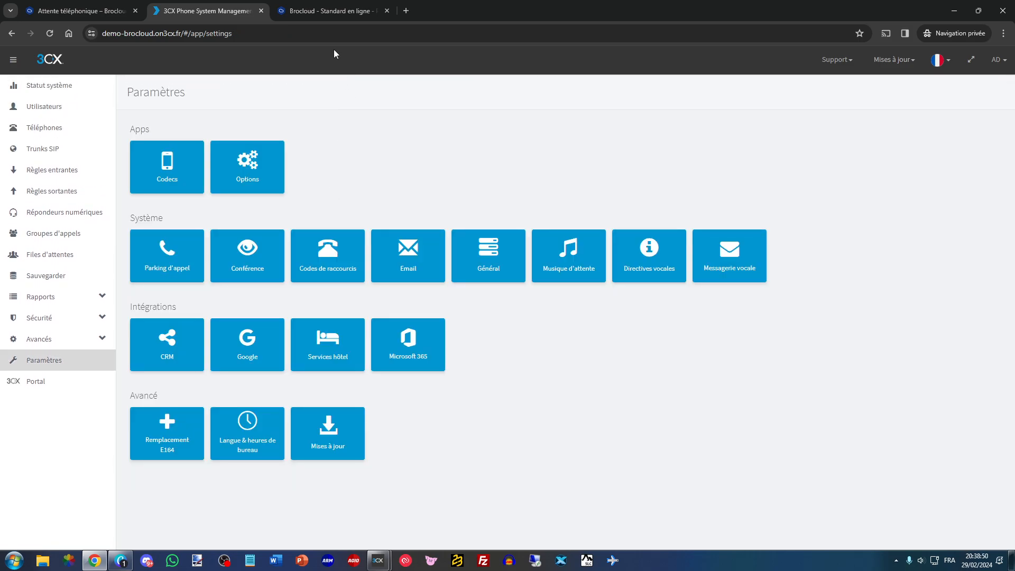
click(332, 9)
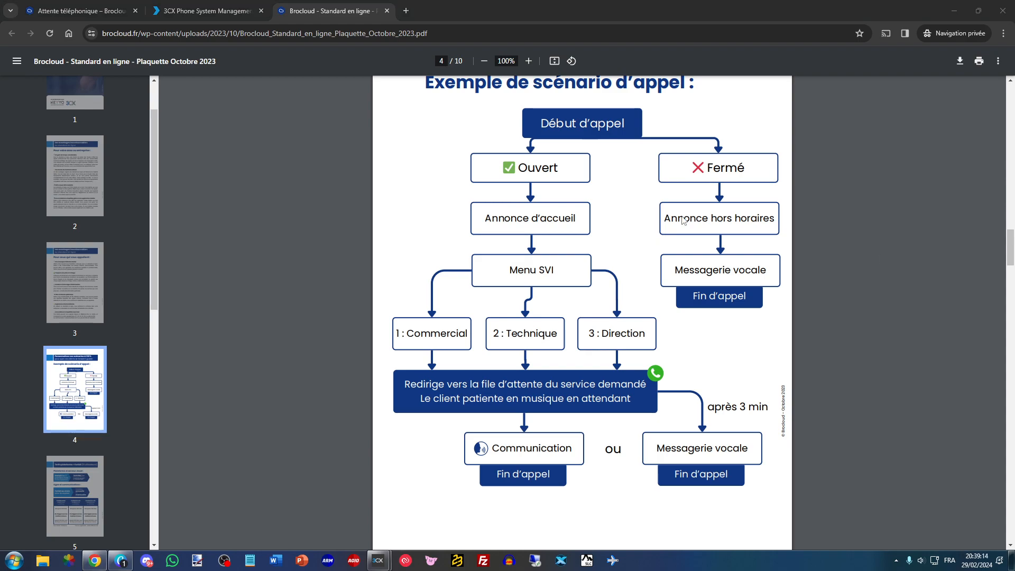
click(79, 11)
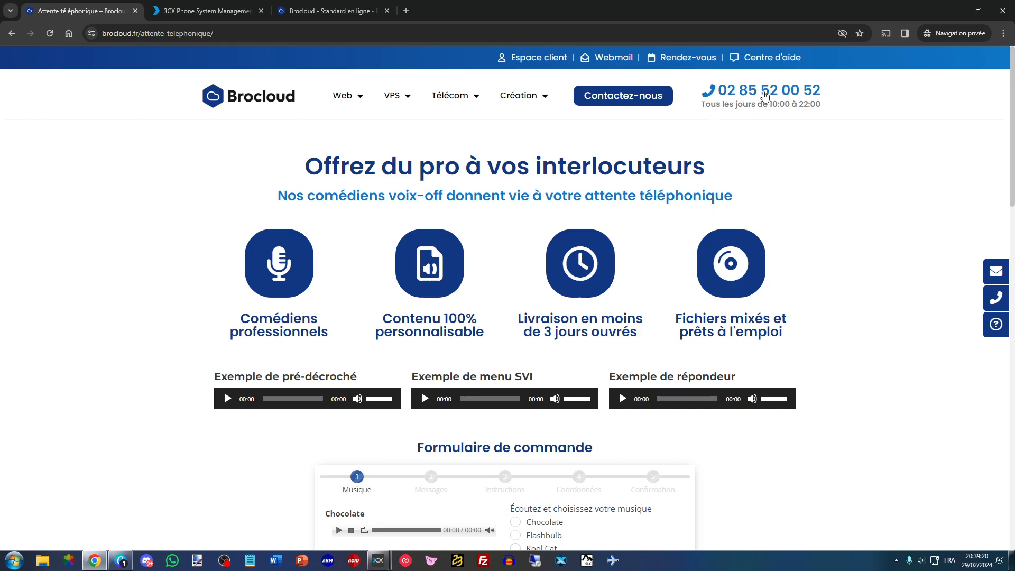
click(185, 7)
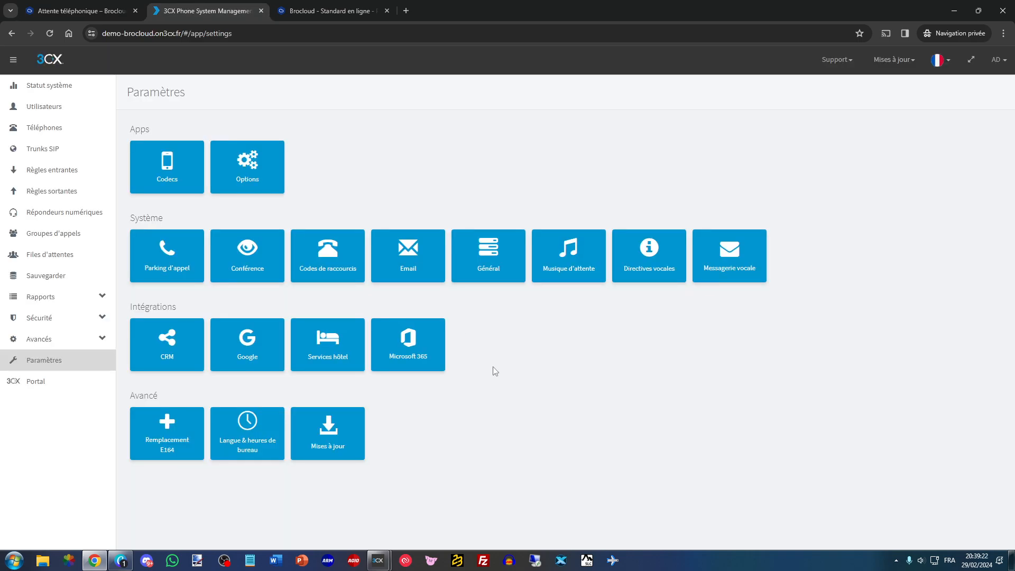